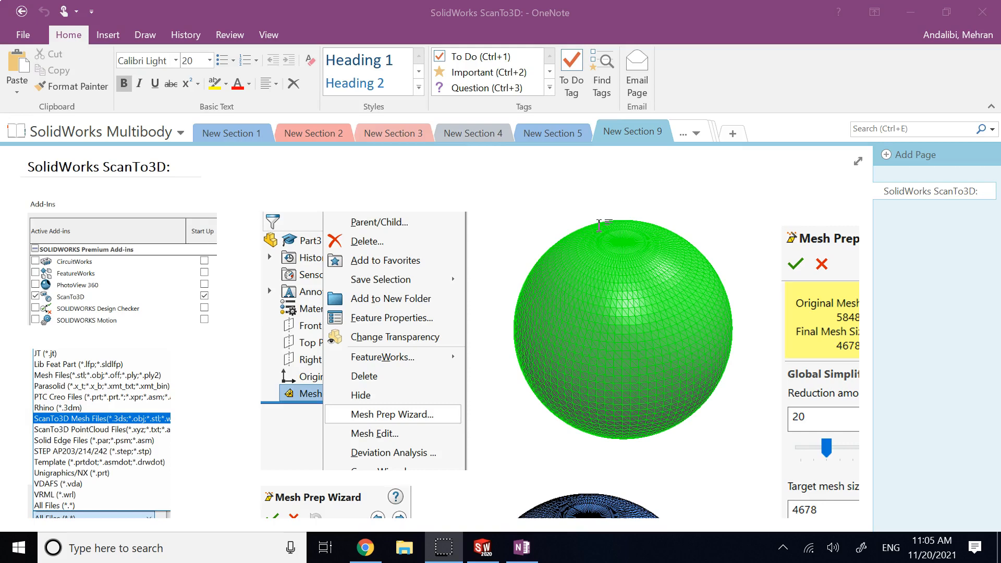
Step: Switch from the OneNote ScanTo3D notes page to the SOLIDWORKS window
{"action": "mouse_move", "coordinate": [486, 554]}
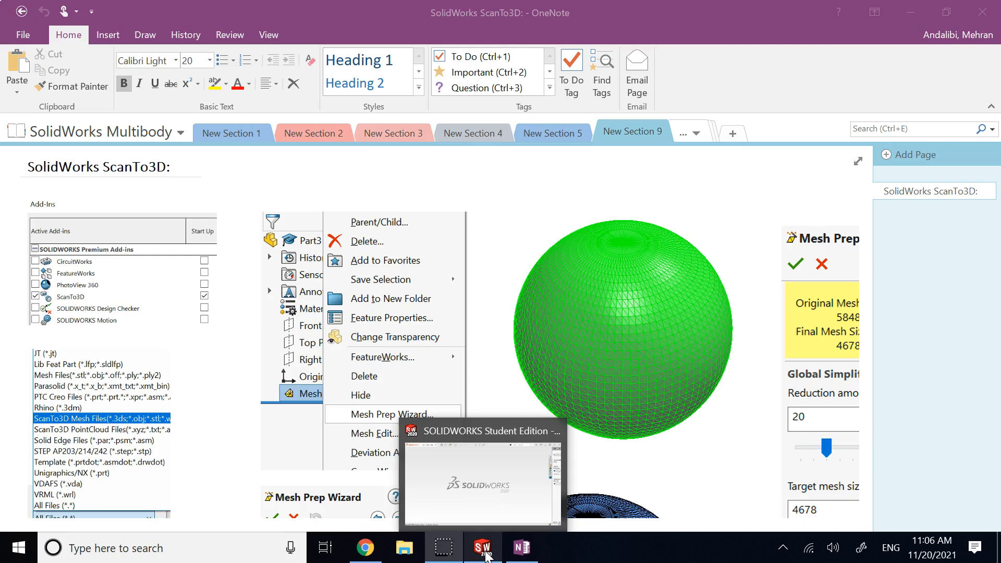
{"action": "left_click", "coordinate": [444, 491]}
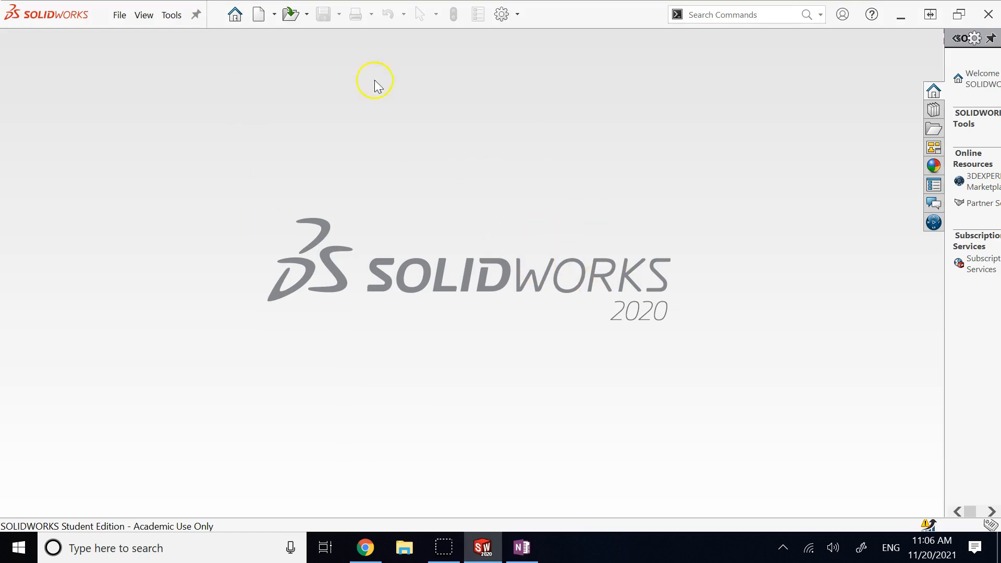
Step: Confirm the ScanTo3D add-in is ticked active in the Add-Ins list and apply
{"action": "left_click", "coordinate": [172, 15]}
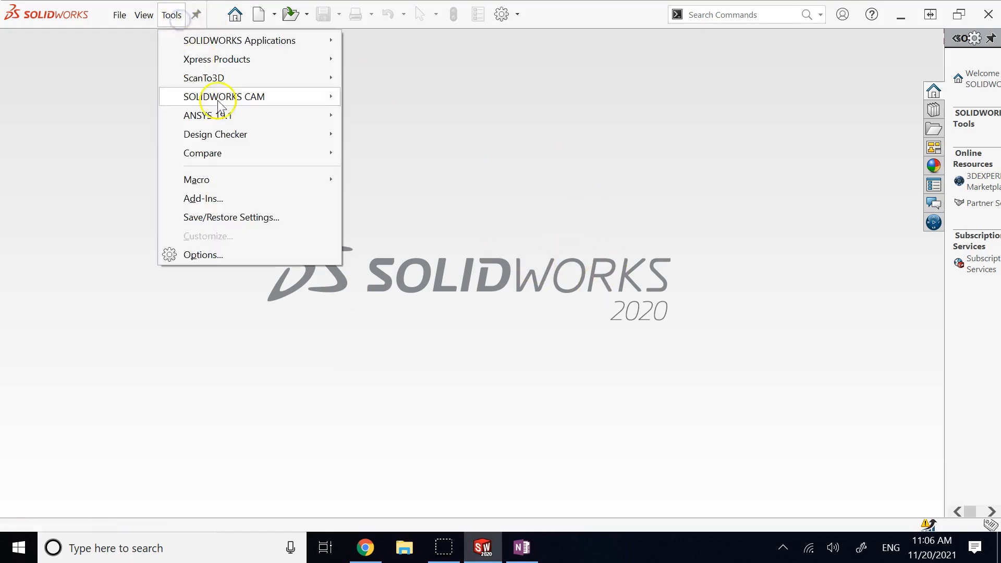
{"action": "left_click", "coordinate": [199, 199]}
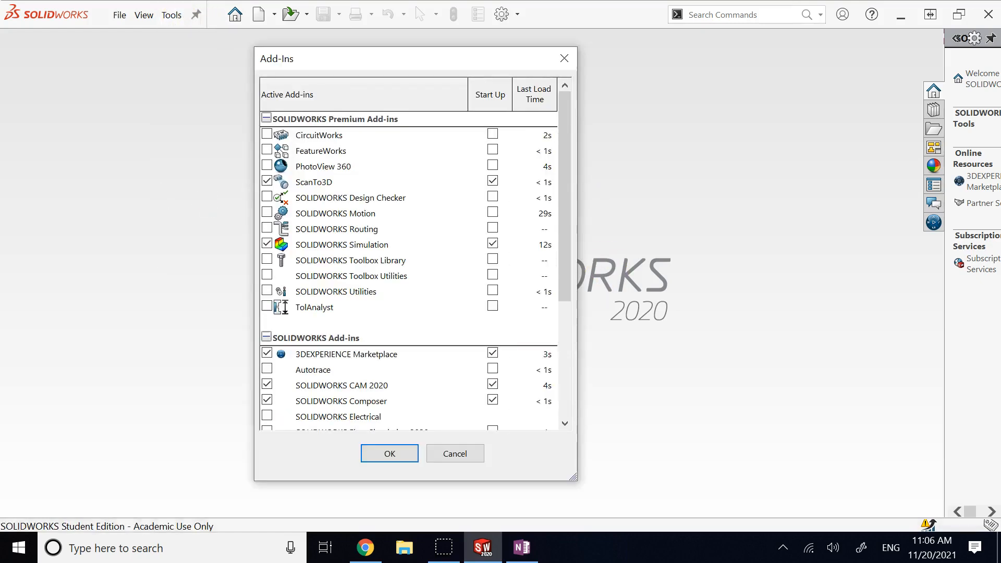
{"action": "left_click", "coordinate": [267, 182]}
{"action": "left_click", "coordinate": [268, 181]}
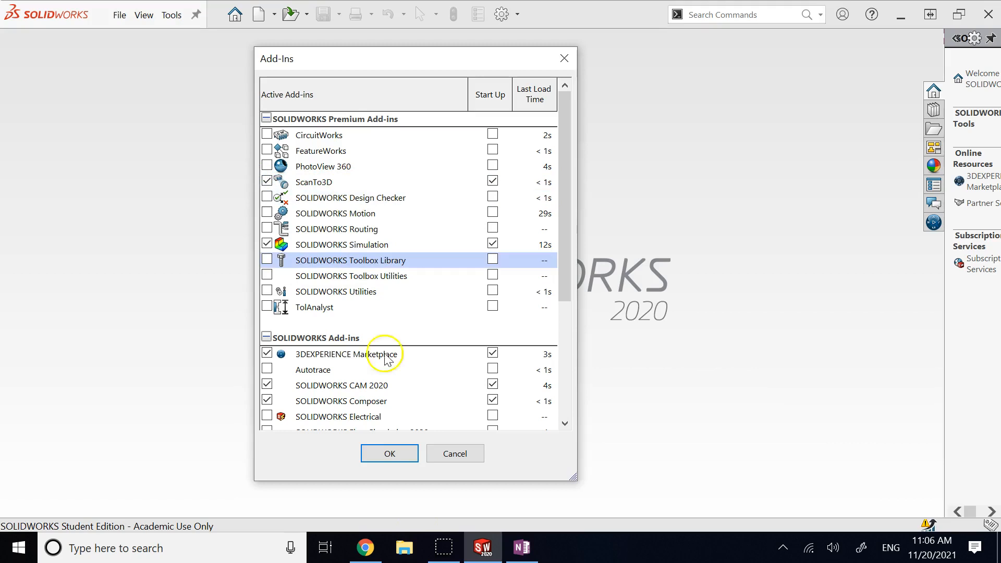
{"action": "left_click", "coordinate": [394, 455]}
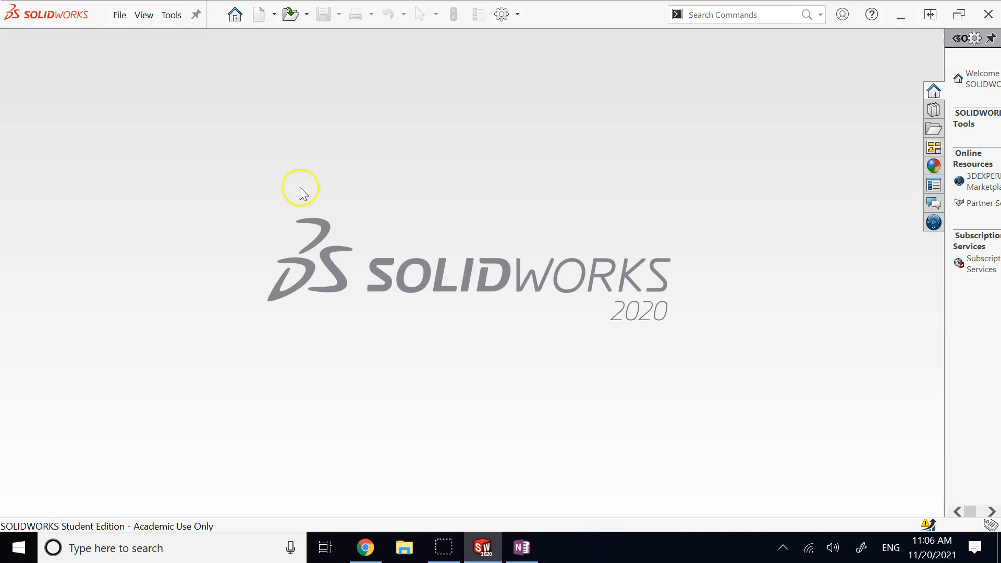
Step: Open the ball file from Downloads as a ScanTo3D Mesh File, creating Mesh1
{"action": "left_click", "coordinate": [293, 14]}
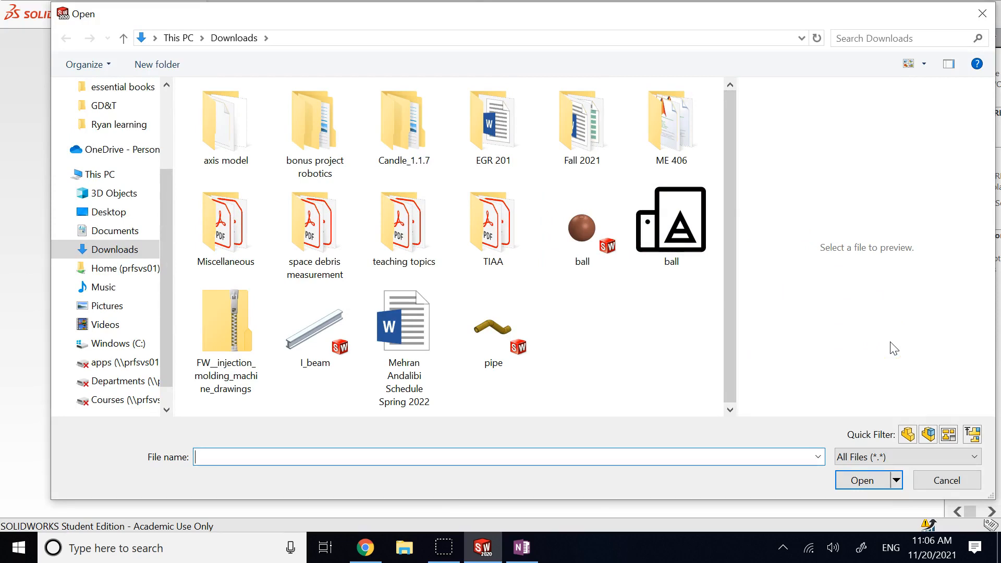
{"action": "left_click", "coordinate": [874, 457]}
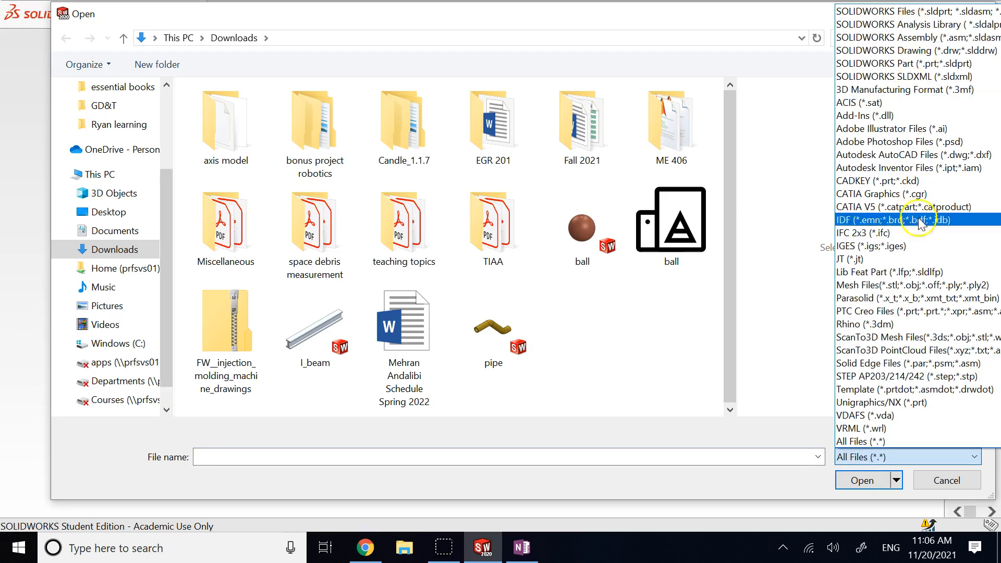
{"action": "left_click", "coordinate": [869, 339]}
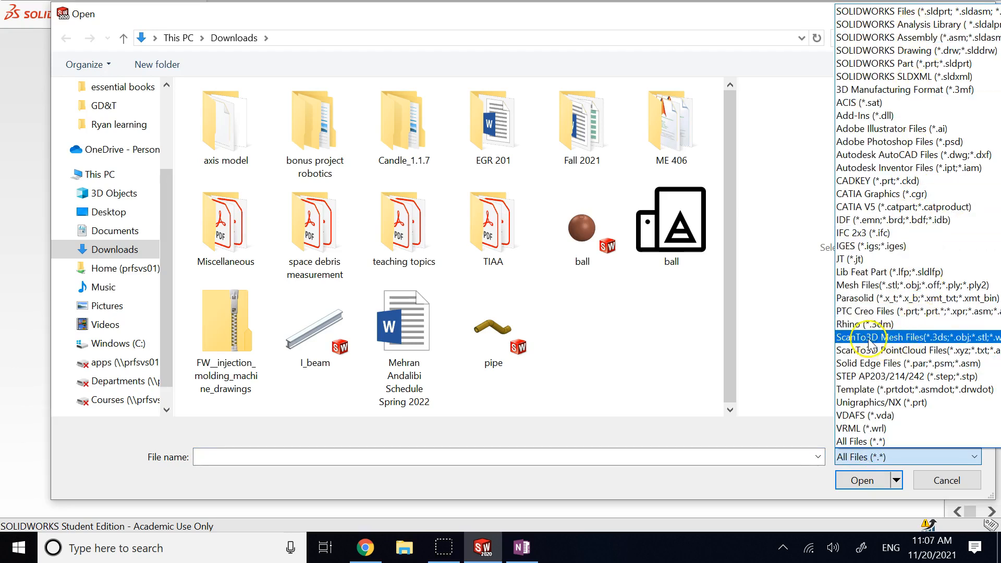
{"action": "left_click", "coordinate": [950, 338]}
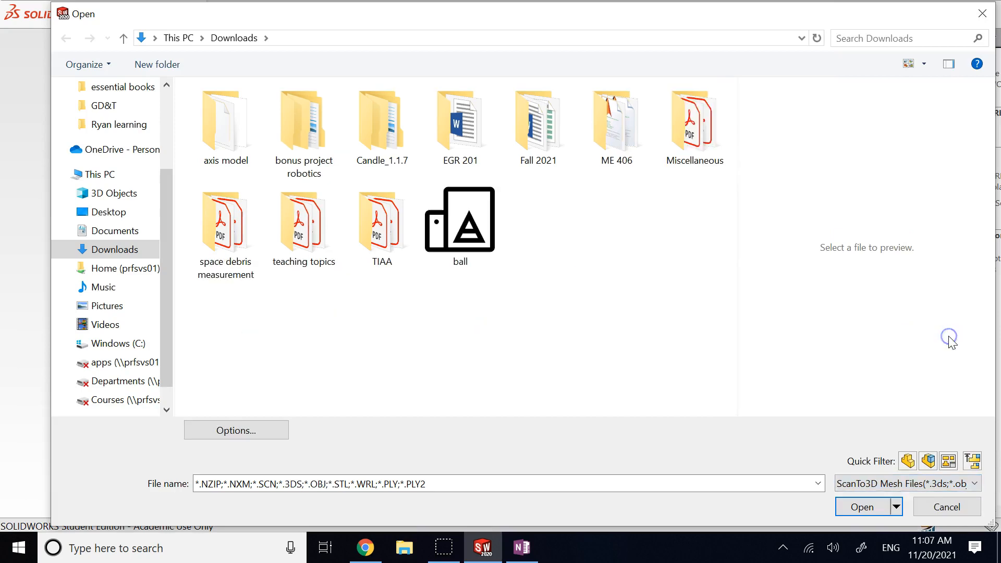
{"action": "left_click", "coordinate": [864, 508]}
{"action": "left_click", "coordinate": [459, 224]}
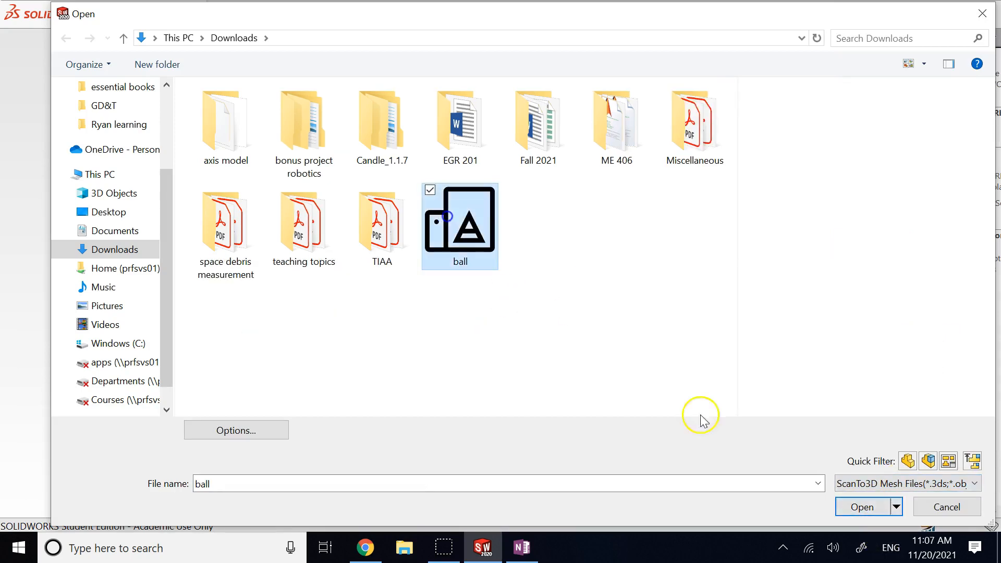
{"action": "left_click", "coordinate": [863, 508]}
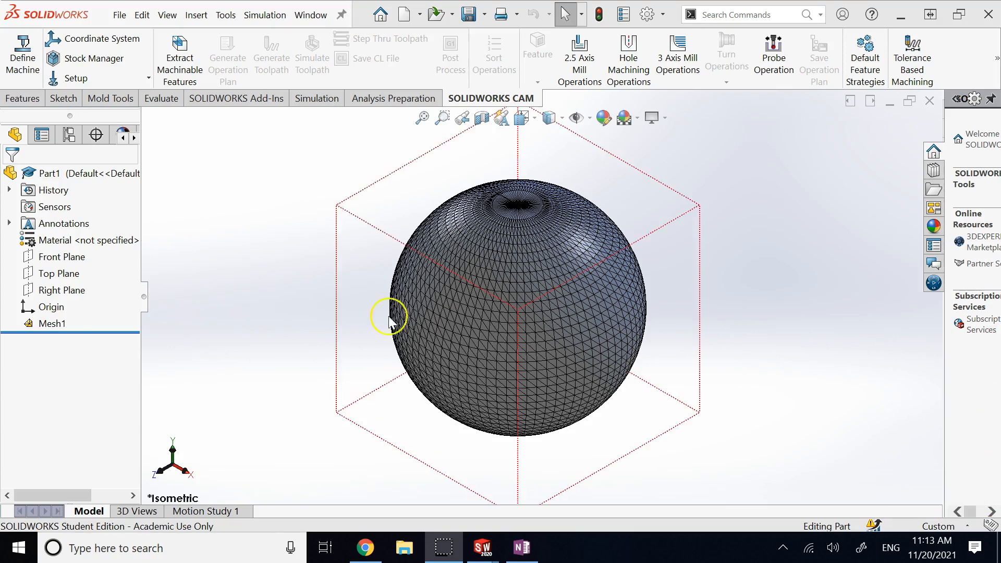
Step: Select Mesh1, zoom in on the triangulated sphere, then show the Window menu's open documents
{"action": "left_click", "coordinate": [55, 323]}
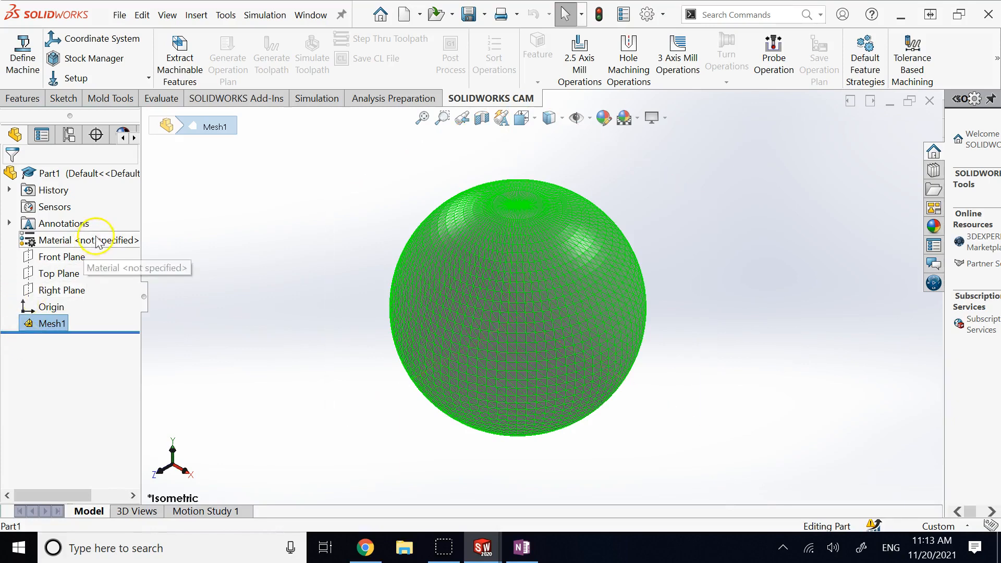
{"action": "left_click", "coordinate": [294, 201]}
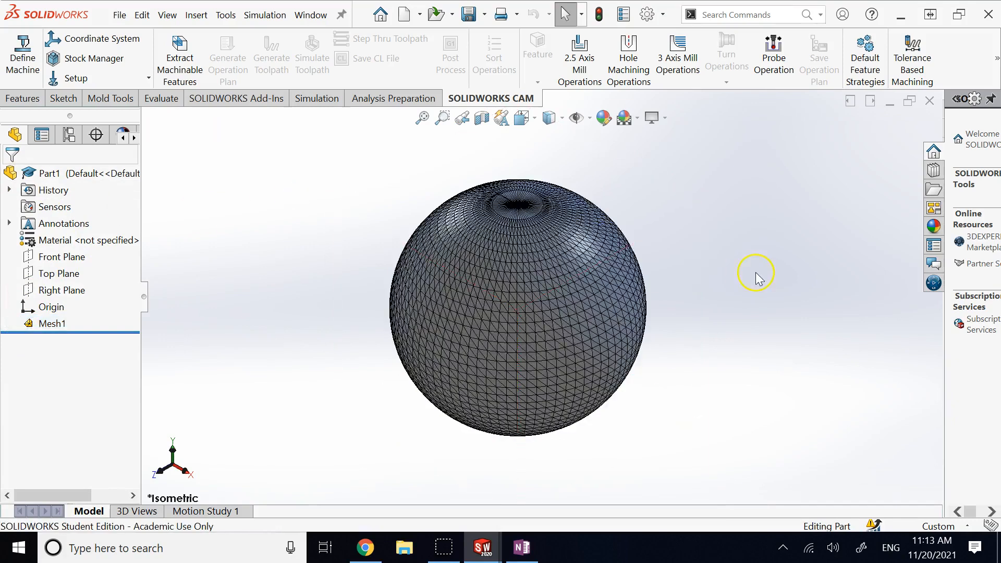
{"action": "scroll", "coordinate": [668, 282], "scroll_direction": "down", "scroll_amount": 3}
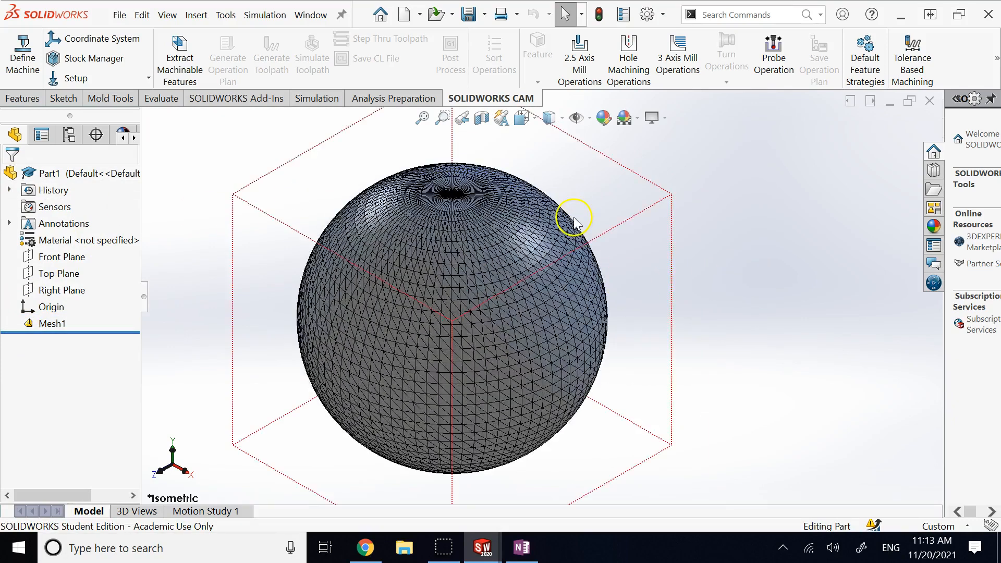
{"action": "scroll", "coordinate": [575, 218], "scroll_direction": "down", "scroll_amount": 1}
{"action": "scroll", "coordinate": [628, 371], "scroll_direction": "up", "scroll_amount": 1}
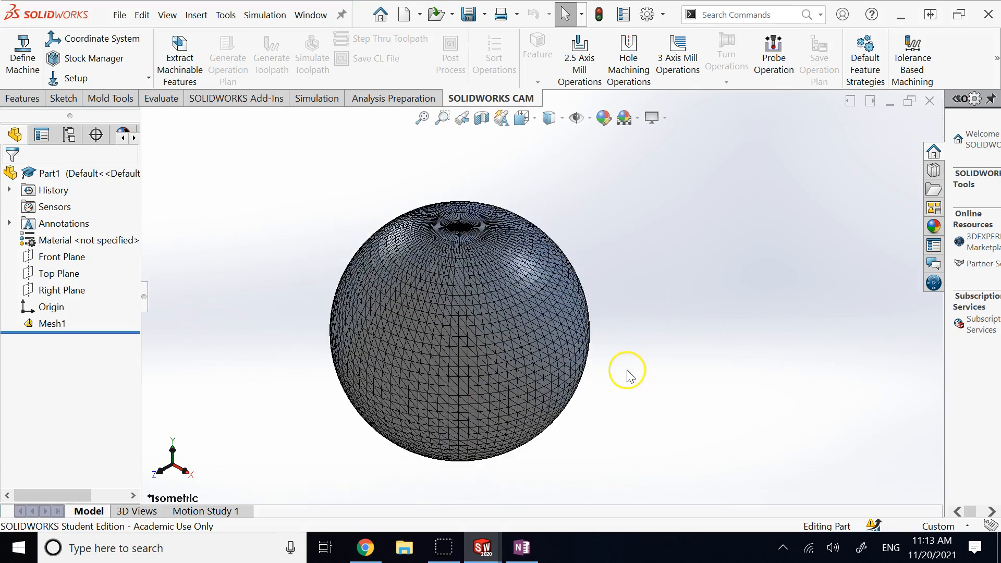
{"action": "scroll", "coordinate": [624, 447], "scroll_direction": "down", "scroll_amount": 1}
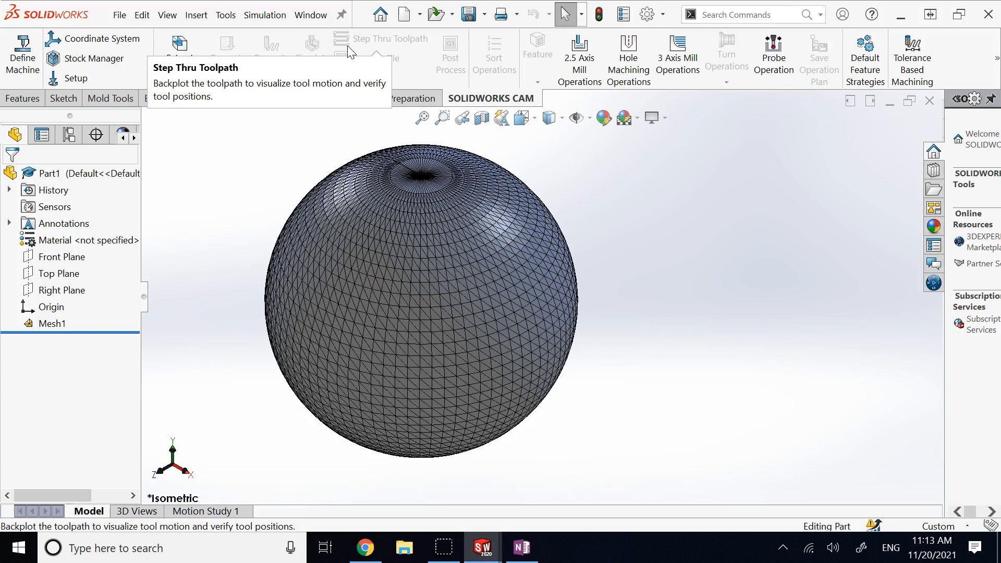
{"action": "left_click", "coordinate": [311, 15]}
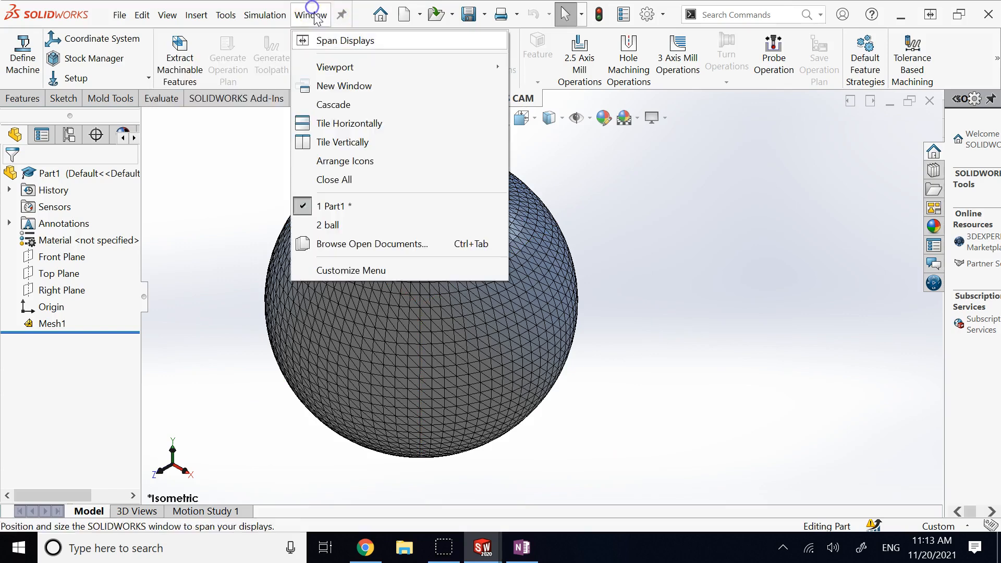
{"action": "left_click", "coordinate": [384, 225]}
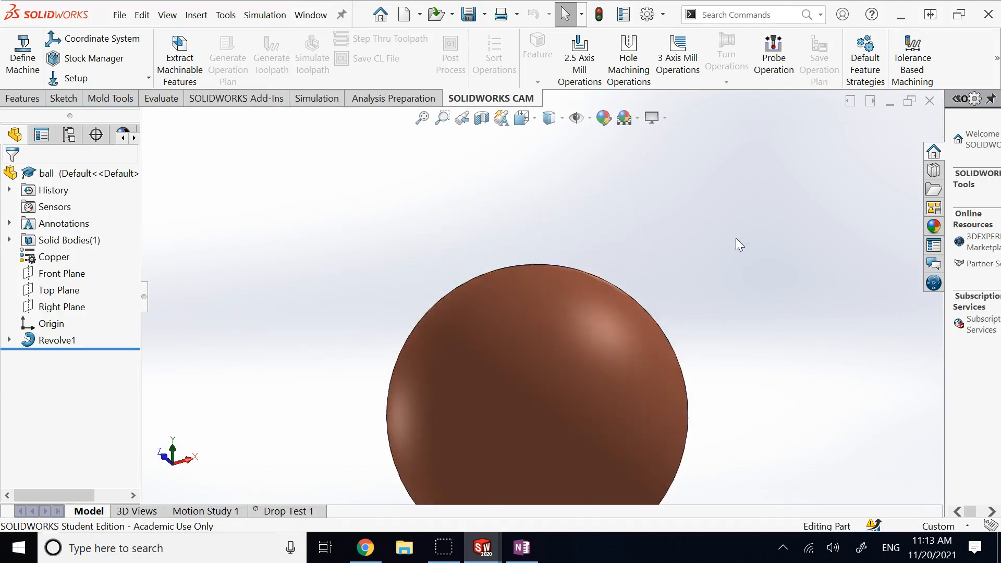
{"action": "key", "text": "Down"}
{"action": "scroll", "coordinate": [600, 299], "scroll_direction": "down", "scroll_amount": 1}
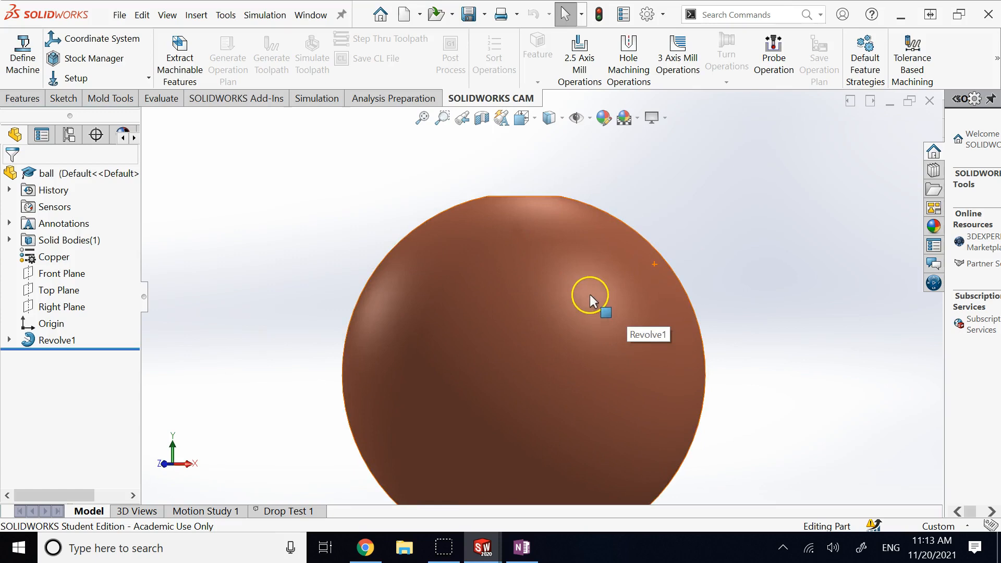
{"action": "key", "text": "Down"}
{"action": "scroll", "coordinate": [574, 255], "scroll_direction": "up", "scroll_amount": 2}
{"action": "key", "text": "Down"}
{"action": "key", "text": "Up"}
{"action": "key", "text": "Up"}
{"action": "key", "text": "Up"}
{"action": "key", "text": "Up"}
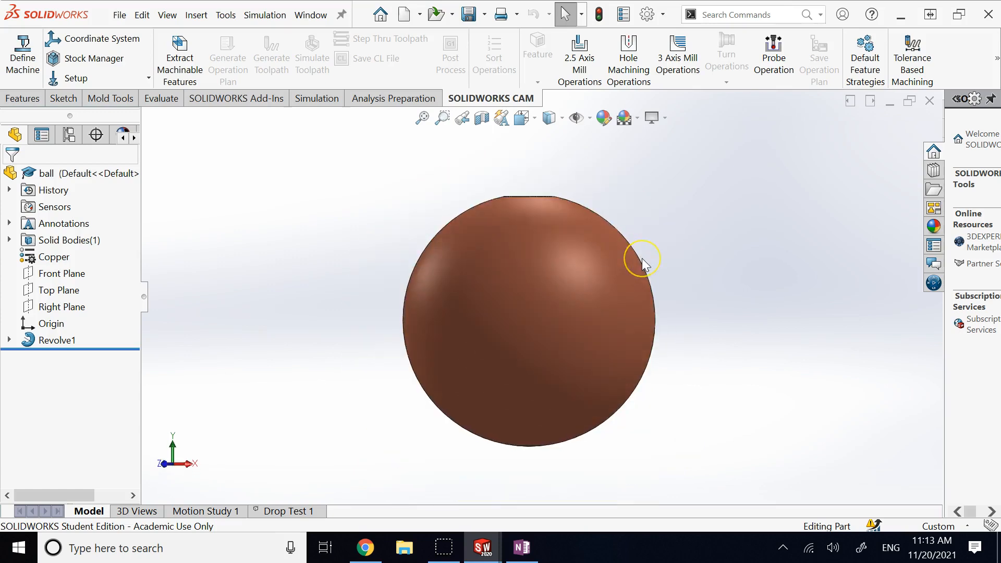
{"action": "key", "text": "Down"}
{"action": "key", "text": "Down"}
{"action": "key", "text": "Down"}
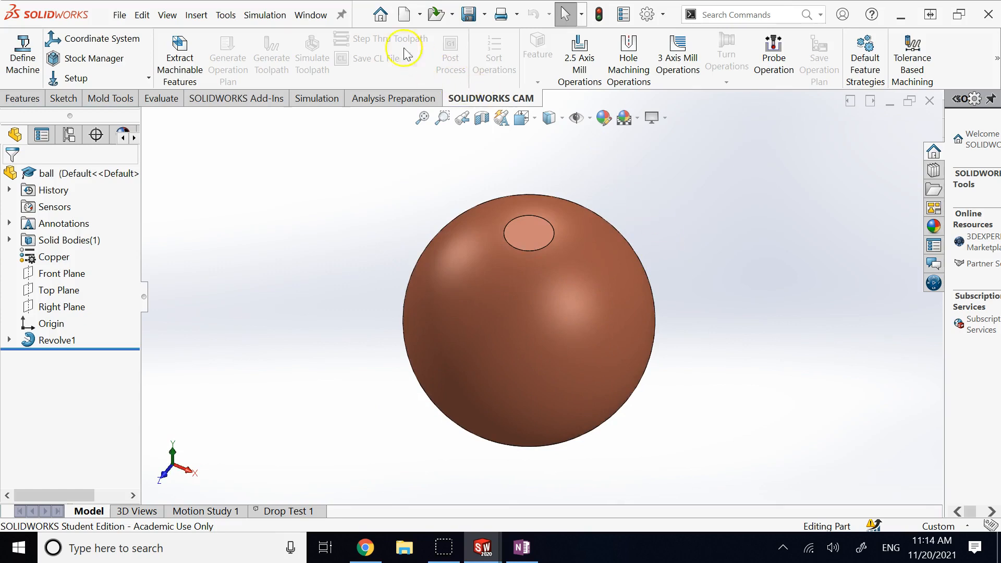
{"action": "left_click", "coordinate": [298, 20]}
{"action": "left_click", "coordinate": [340, 204]}
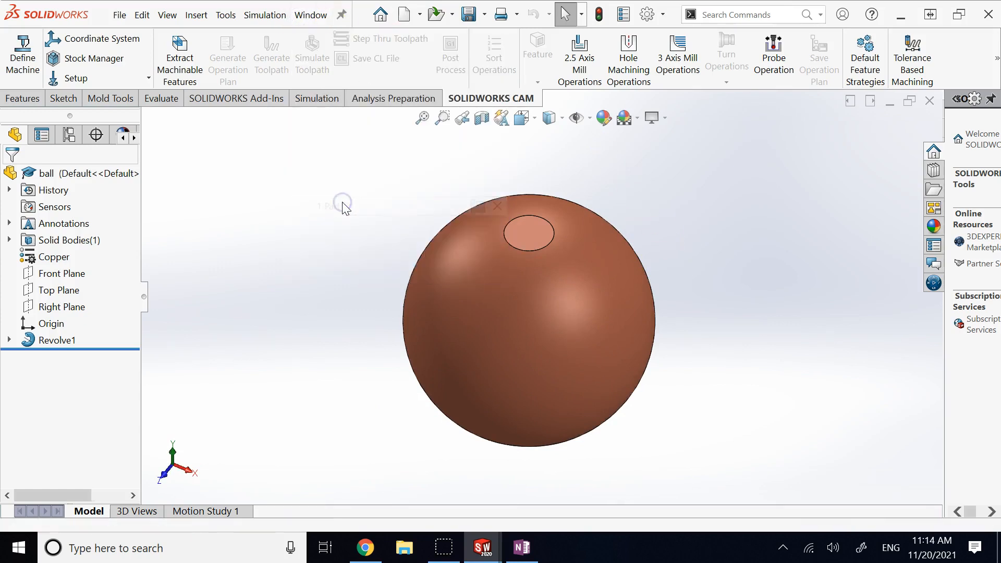
{"action": "scroll", "coordinate": [479, 228], "scroll_direction": "up", "scroll_amount": 2}
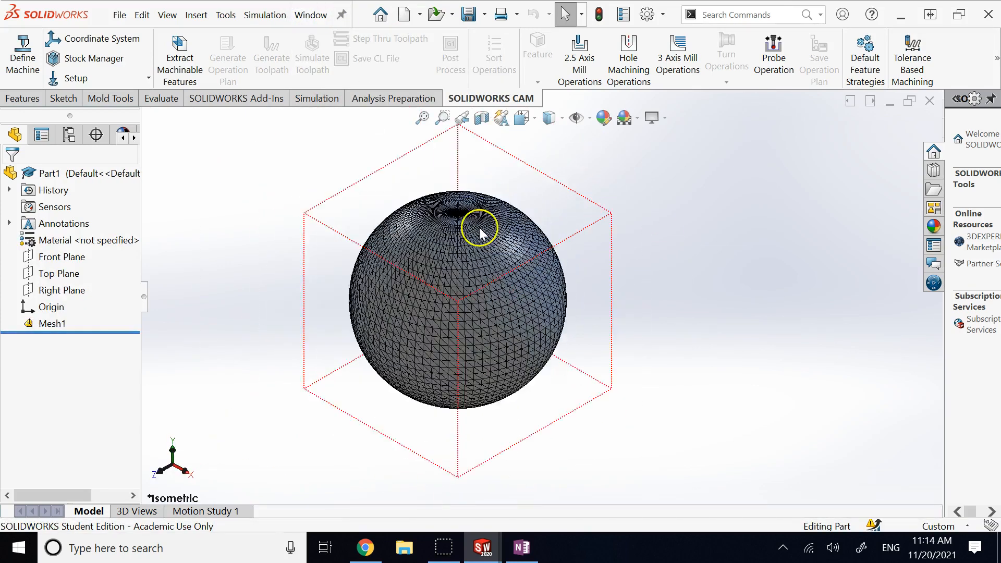
{"action": "left_click", "coordinate": [649, 230]}
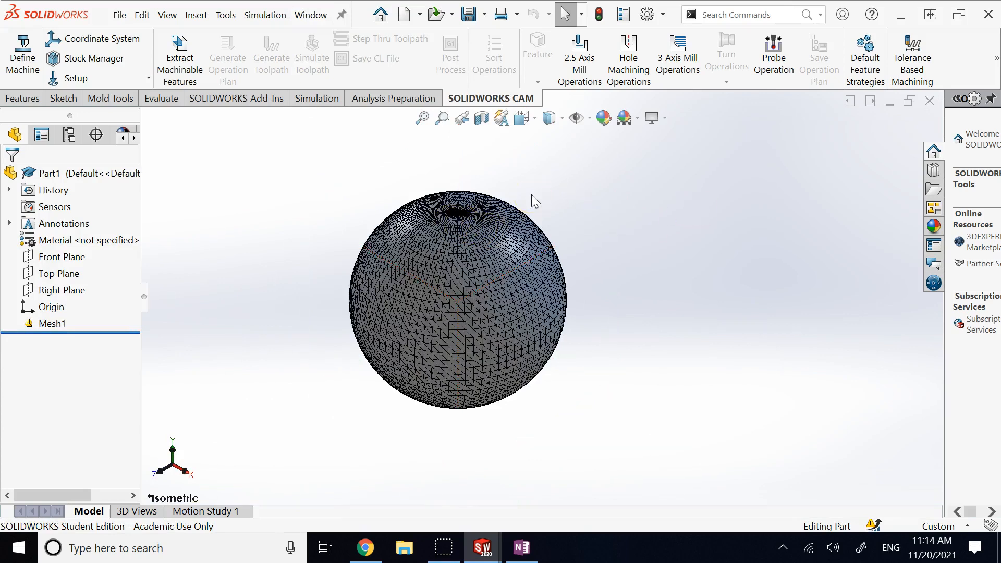
{"action": "left_click", "coordinate": [412, 267]}
{"action": "left_click", "coordinate": [613, 228]}
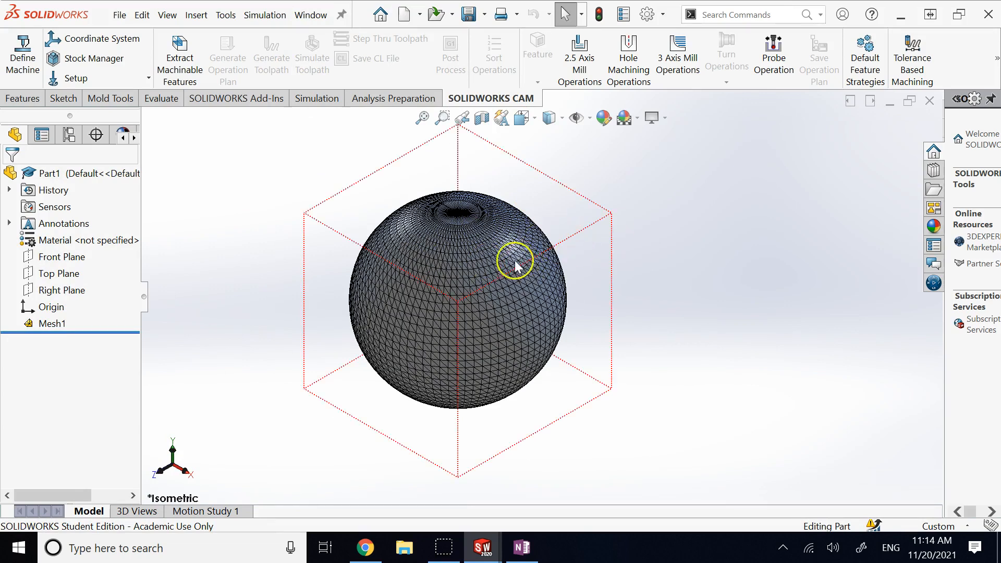
{"action": "left_click", "coordinate": [528, 221]}
{"action": "left_click", "coordinate": [286, 196]}
{"action": "left_click", "coordinate": [518, 250]}
{"action": "left_click", "coordinate": [273, 246]}
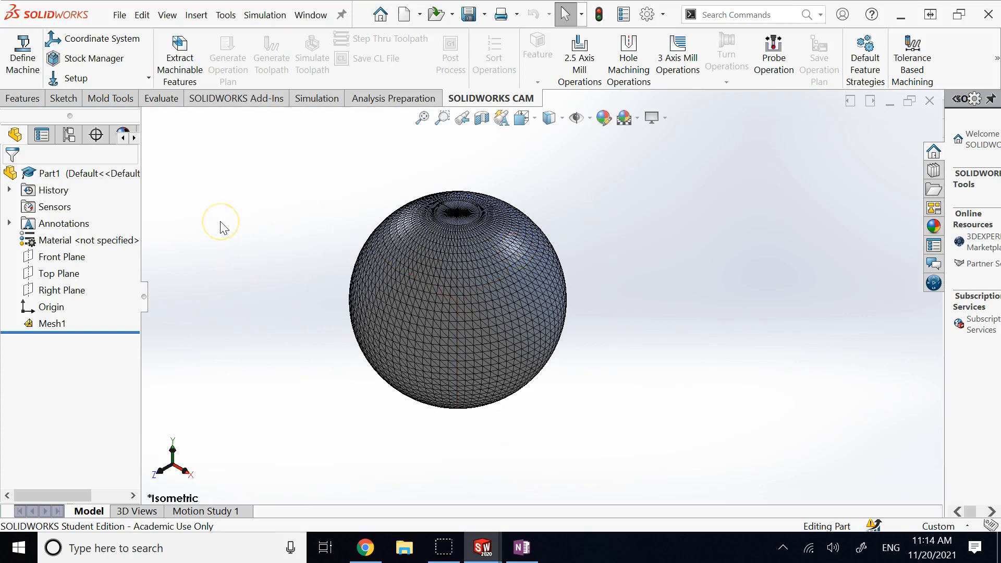
Step: Launch the Mesh Prep Wizard on Mesh1 and advance to the Mesh Orientation page
{"action": "right_click", "coordinate": [47, 326]}
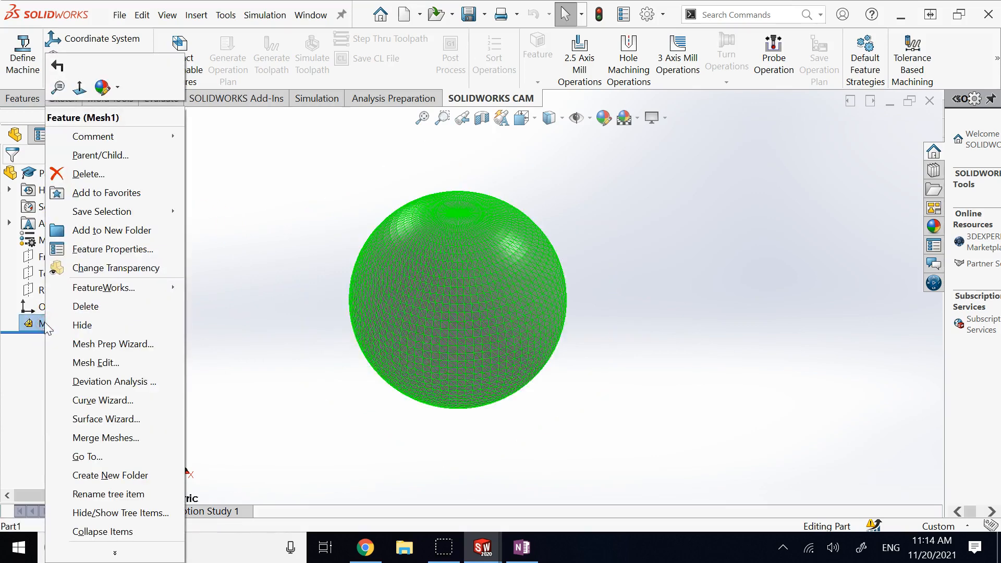
{"action": "left_click", "coordinate": [112, 347]}
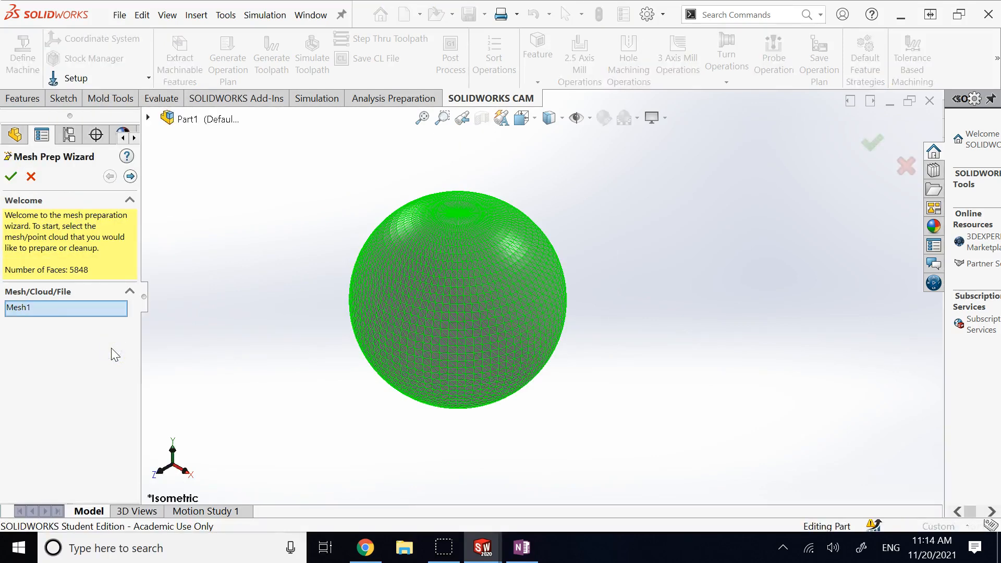
{"action": "left_click", "coordinate": [130, 176]}
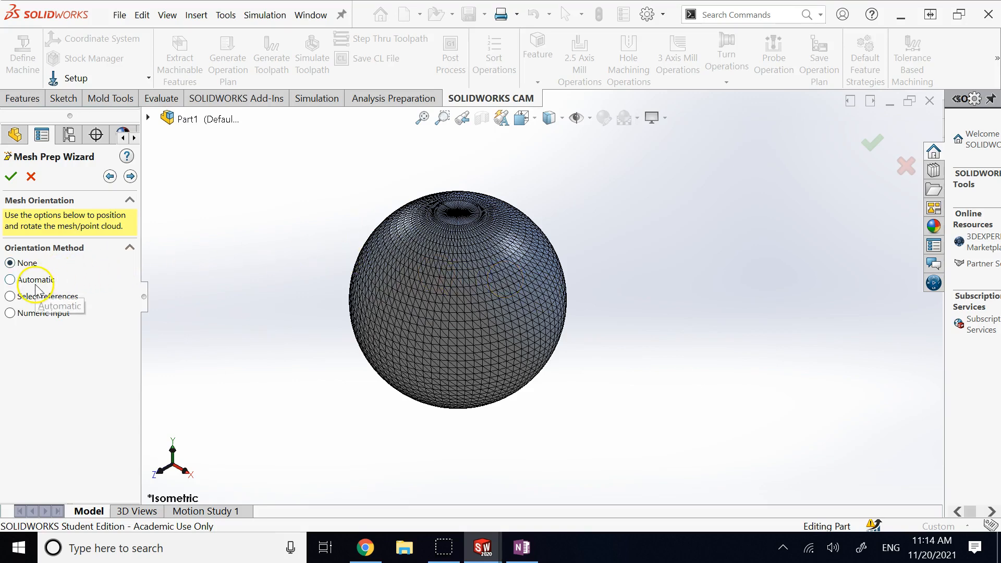
Step: Choose Numeric input and rotate the mesh 90° about the X axis
{"action": "left_click", "coordinate": [15, 315]}
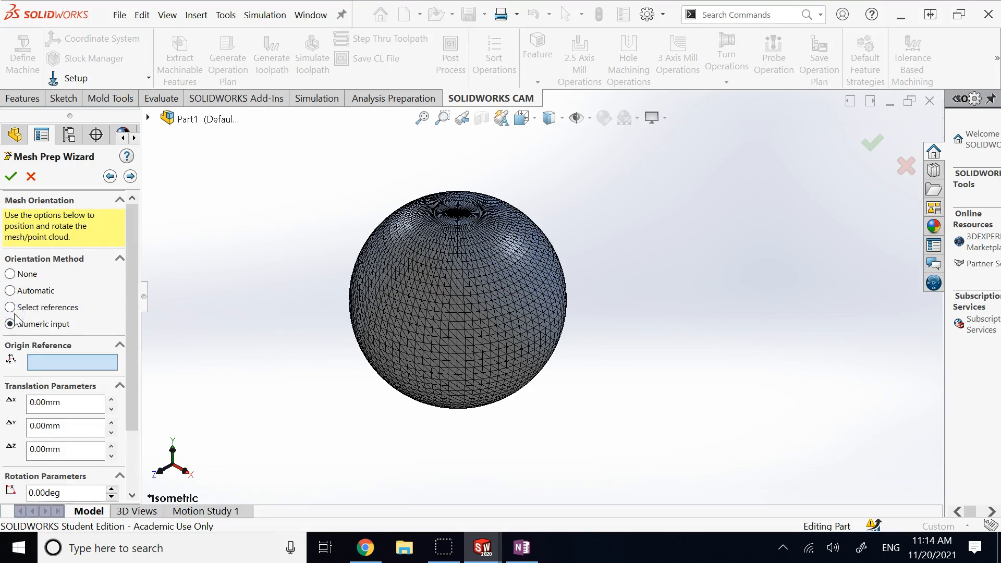
{"action": "left_click_drag", "start_coordinate": [134, 302], "coordinate": [135, 378]}
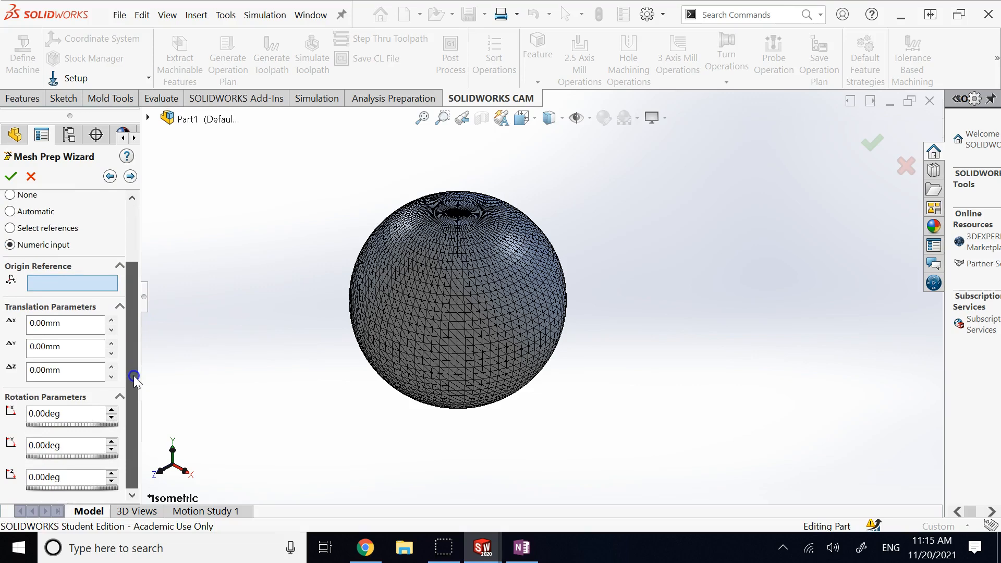
{"action": "left_click_drag", "start_coordinate": [134, 376], "coordinate": [135, 374]}
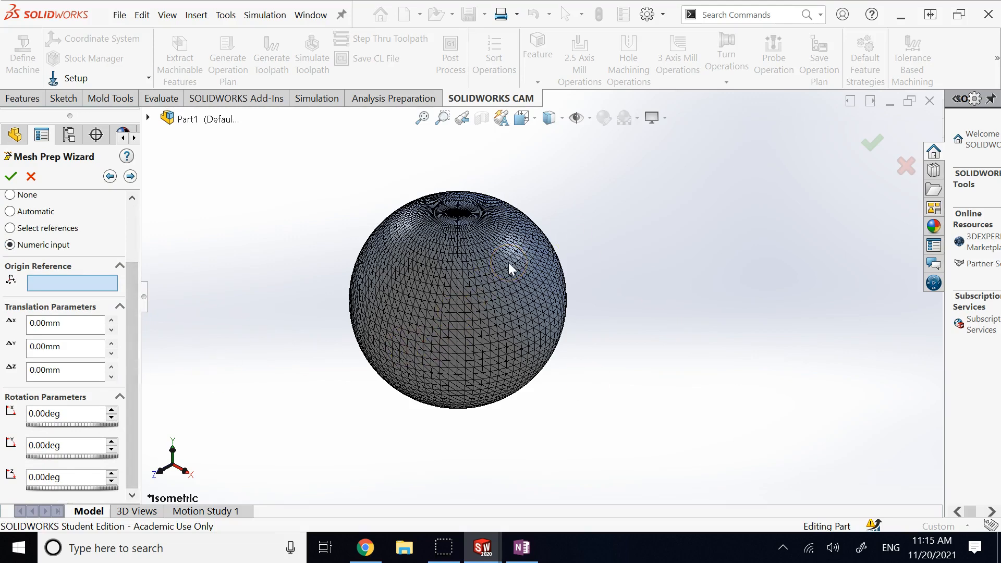
{"action": "left_click", "coordinate": [111, 411]}
{"action": "left_click", "coordinate": [111, 411]}
{"action": "left_click", "coordinate": [112, 411]}
{"action": "left_click", "coordinate": [111, 411]}
{"action": "left_click", "coordinate": [111, 411]}
{"action": "left_click", "coordinate": [111, 411]}
{"action": "left_click", "coordinate": [111, 411]}
{"action": "left_click", "coordinate": [112, 411]}
{"action": "left_click", "coordinate": [111, 411]}
{"action": "left_click", "coordinate": [111, 411]}
{"action": "left_click", "coordinate": [111, 411]}
{"action": "left_click", "coordinate": [111, 411]}
{"action": "left_click", "coordinate": [111, 411]}
{"action": "left_click", "coordinate": [111, 411]}
{"action": "left_click", "coordinate": [111, 411]}
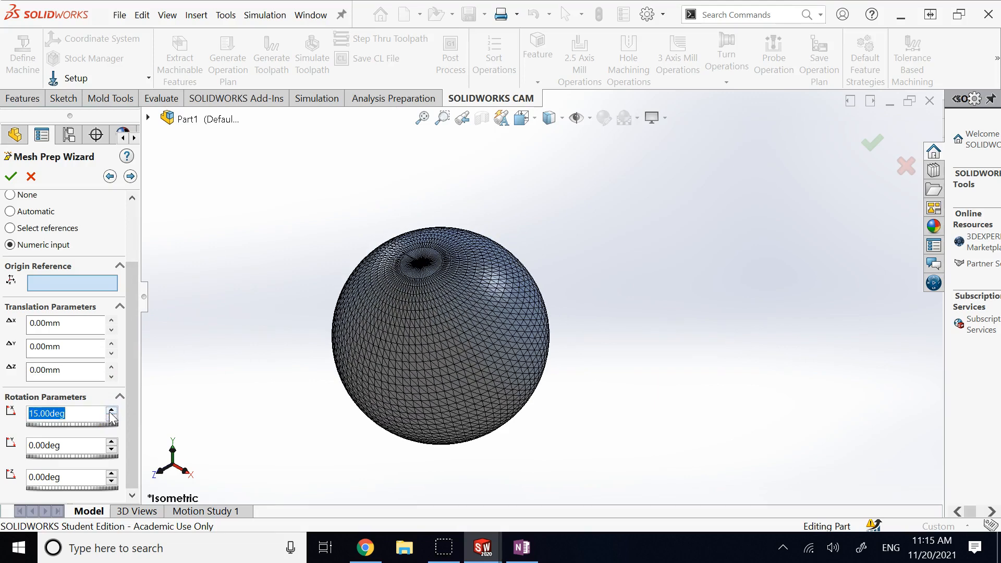
{"action": "type", "text": "90"}
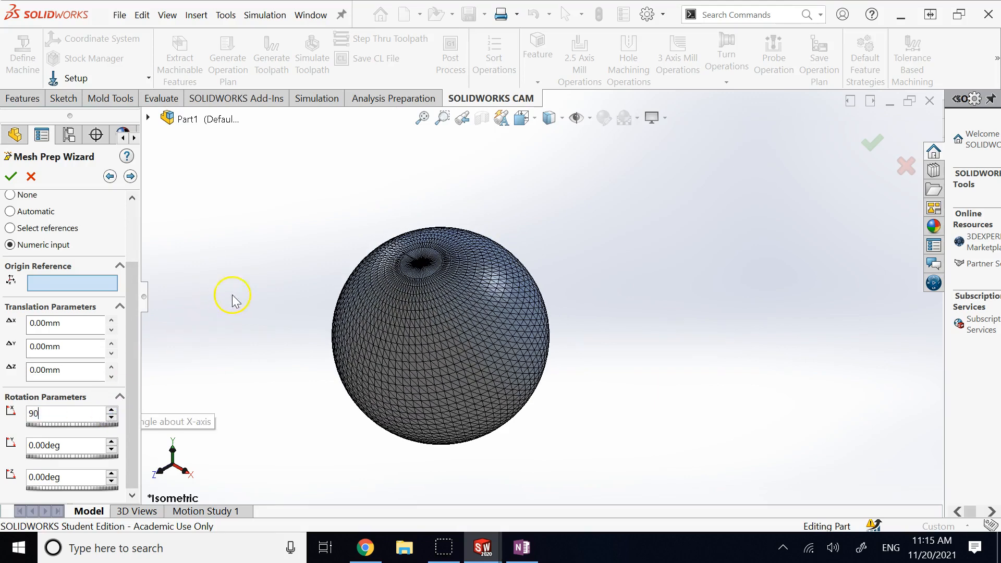
{"action": "left_click", "coordinate": [233, 296]}
{"action": "scroll", "coordinate": [477, 438], "scroll_direction": "up", "scroll_amount": 5}
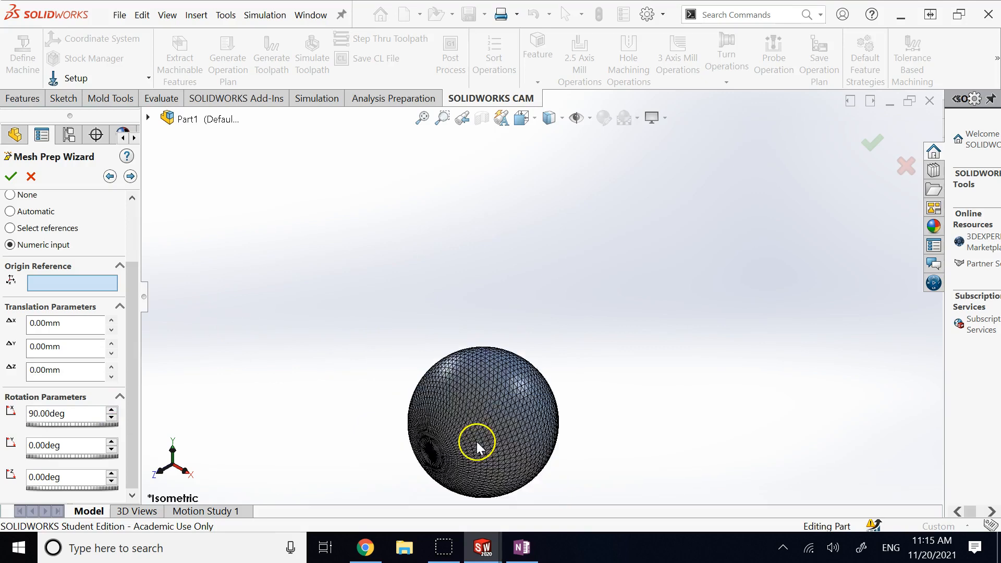
{"action": "scroll", "coordinate": [543, 351], "scroll_direction": "down", "scroll_amount": 6}
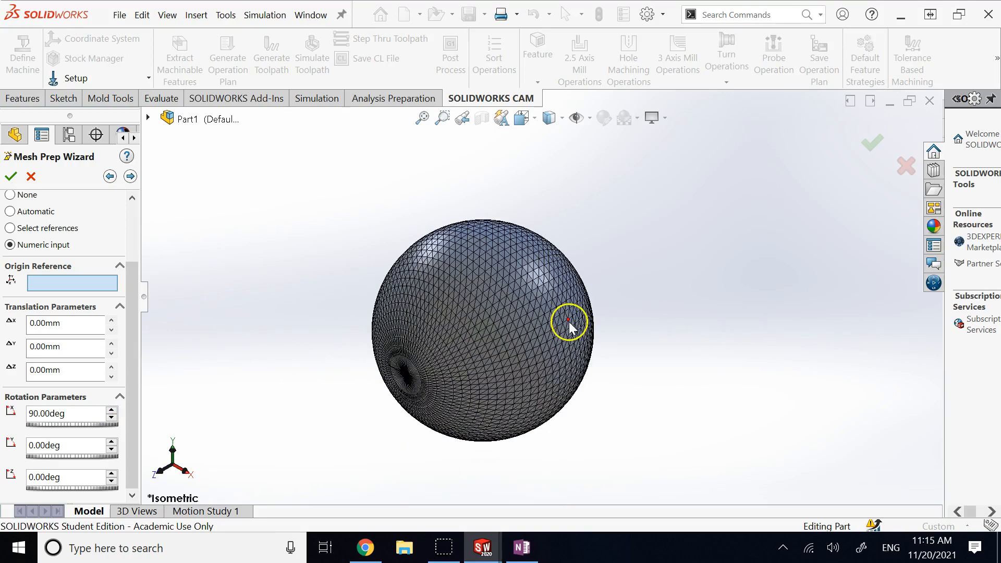
Step: Translate the mesh 6.00 mm along Y, leaving X and Z shifts at 0.00 mm
{"action": "left_click", "coordinate": [111, 320]}
{"action": "left_click", "coordinate": [110, 321]}
{"action": "left_click", "coordinate": [111, 320]}
{"action": "left_click", "coordinate": [112, 327]}
{"action": "left_click", "coordinate": [111, 327]}
{"action": "left_click", "coordinate": [111, 320]}
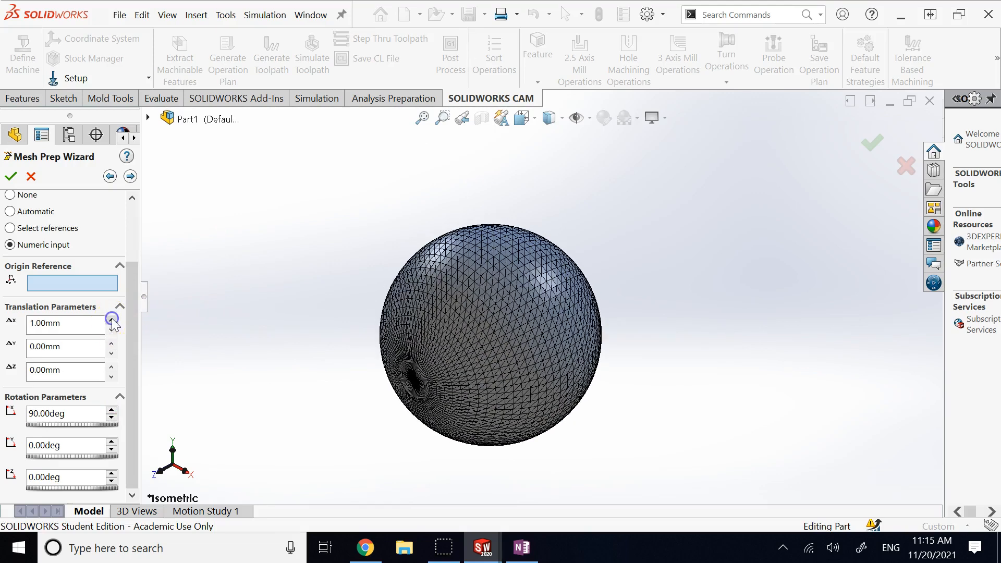
{"action": "left_click", "coordinate": [112, 328]}
{"action": "left_click", "coordinate": [111, 329]}
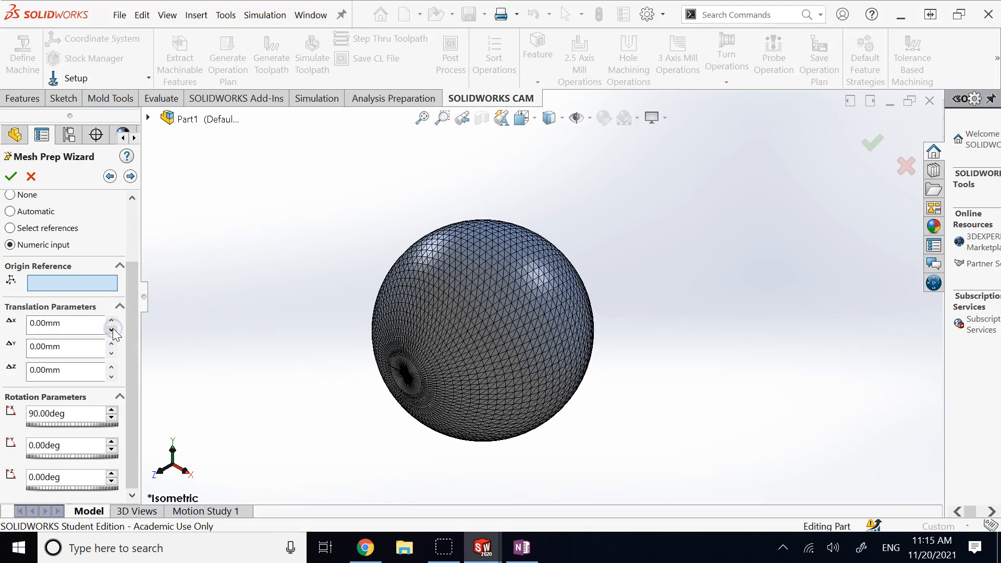
{"action": "left_click", "coordinate": [111, 367]}
{"action": "left_click", "coordinate": [112, 367]}
{"action": "left_click", "coordinate": [112, 368]}
{"action": "left_click", "coordinate": [111, 376]}
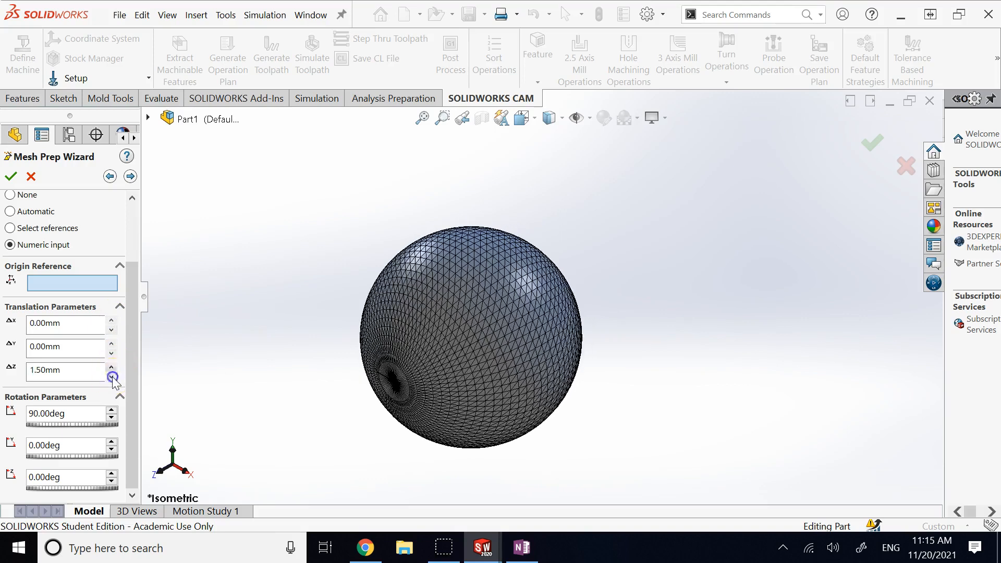
{"action": "left_click", "coordinate": [111, 376]}
{"action": "left_click", "coordinate": [112, 375]}
{"action": "left_click", "coordinate": [111, 344]}
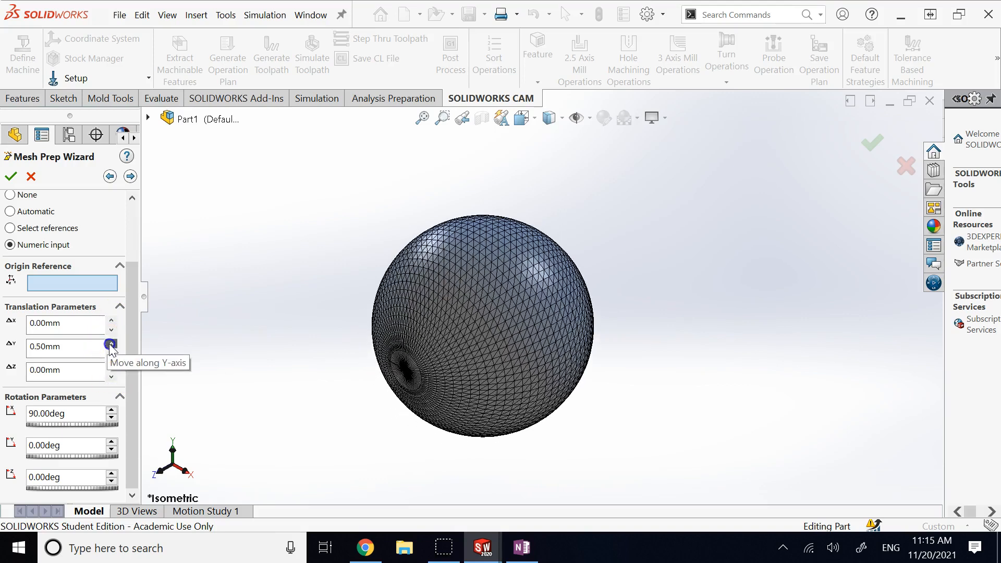
{"action": "left_click", "coordinate": [111, 343]}
{"action": "left_click", "coordinate": [111, 344]}
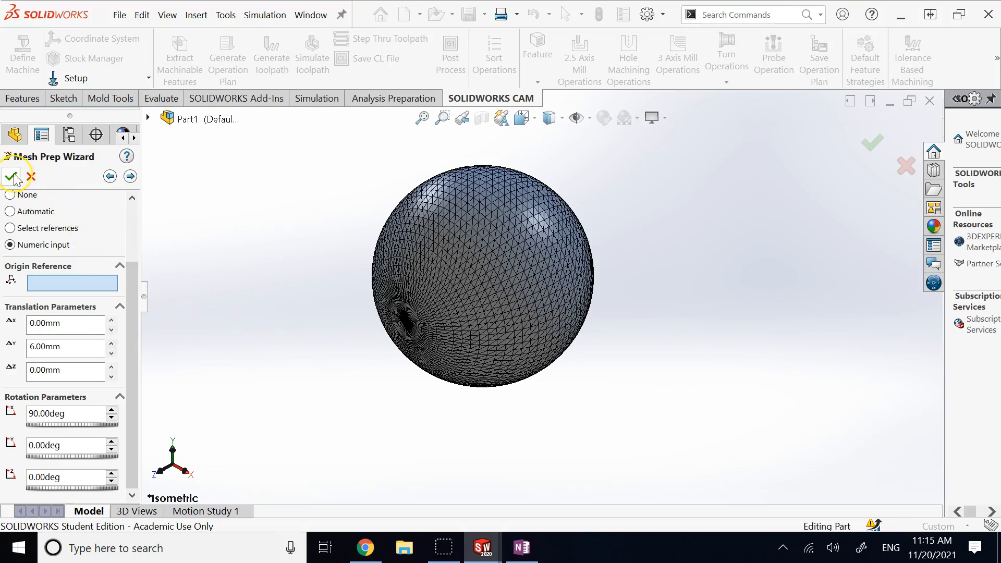
Step: Continue the wizard to the Extraneous Data Removal step
{"action": "left_click", "coordinate": [177, 242]}
{"action": "scroll", "coordinate": [134, 233], "scroll_direction": "up", "scroll_amount": 3}
{"action": "left_click", "coordinate": [131, 277]}
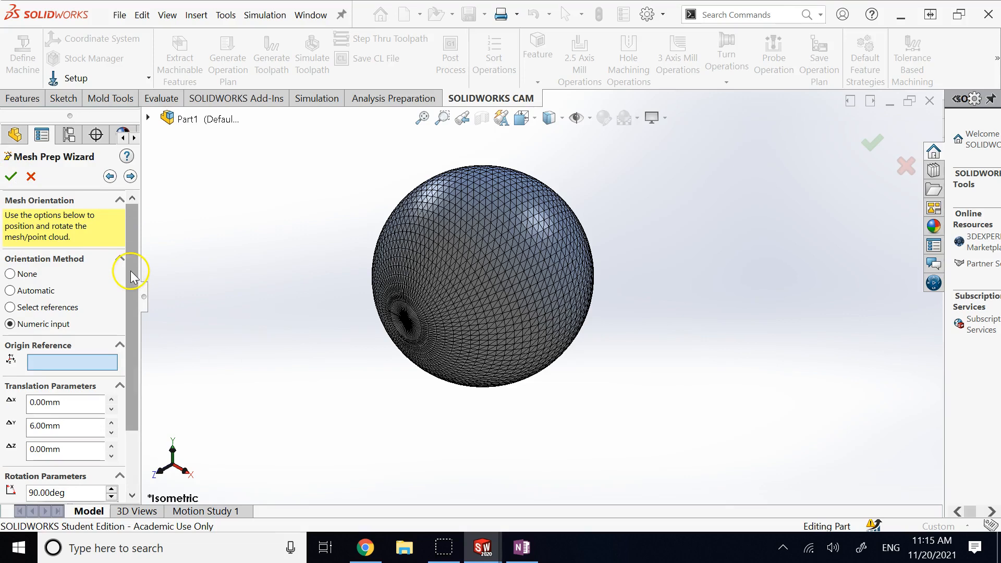
{"action": "left_click", "coordinate": [131, 177]}
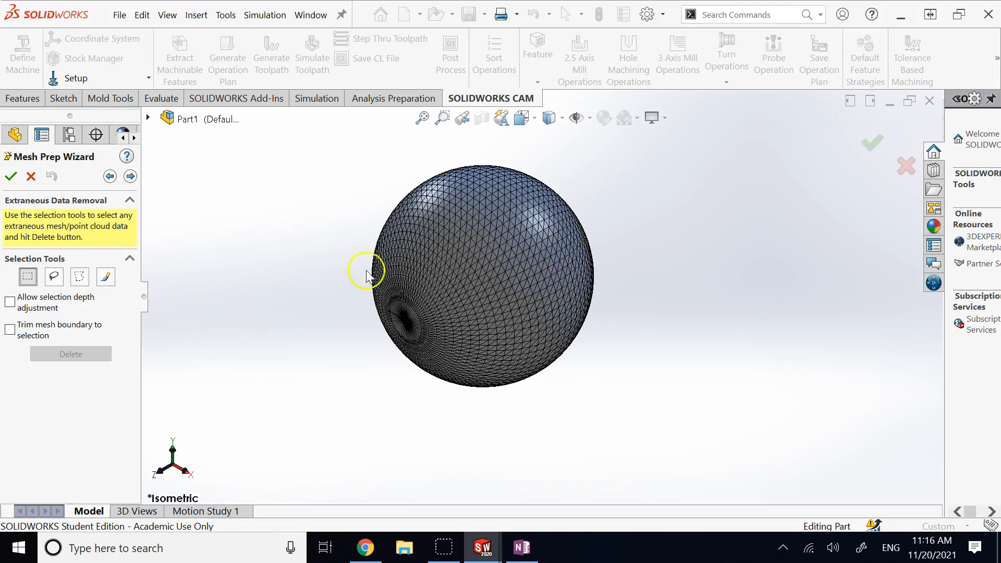
Step: Brush-select a small patch of facets on the sphere and delete it
{"action": "left_click", "coordinate": [107, 277]}
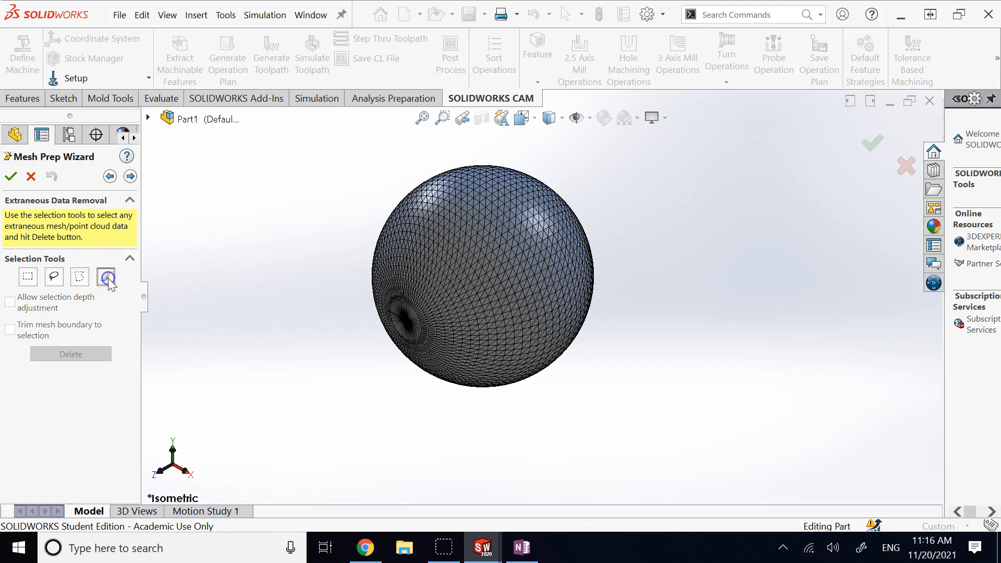
{"action": "left_click_drag", "start_coordinate": [505, 274], "coordinate": [503, 281]}
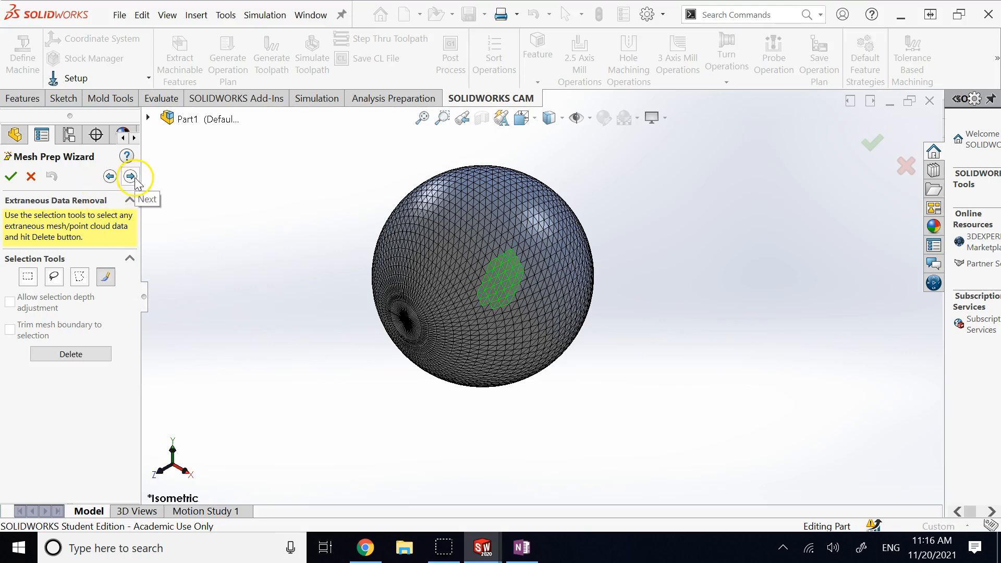
{"action": "left_click", "coordinate": [85, 355]}
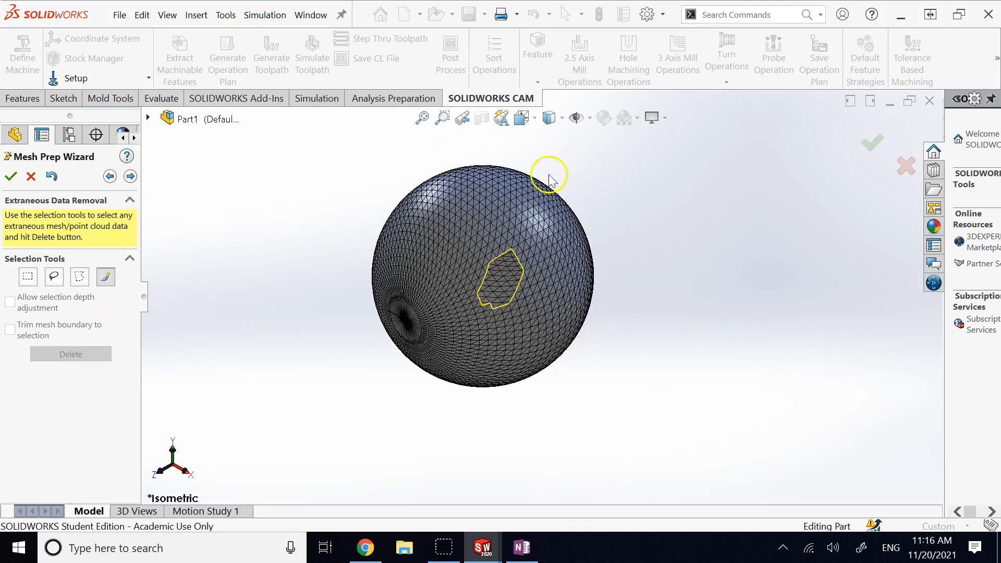
Step: Rotate the sphere with the arrow keys to inspect the hole left by the deleted facets
{"action": "left_click", "coordinate": [640, 184]}
{"action": "key", "text": "Up"}
{"action": "key", "text": "Up"}
{"action": "key", "text": "Up"}
{"action": "key", "text": "Up"}
{"action": "key", "text": "Up"}
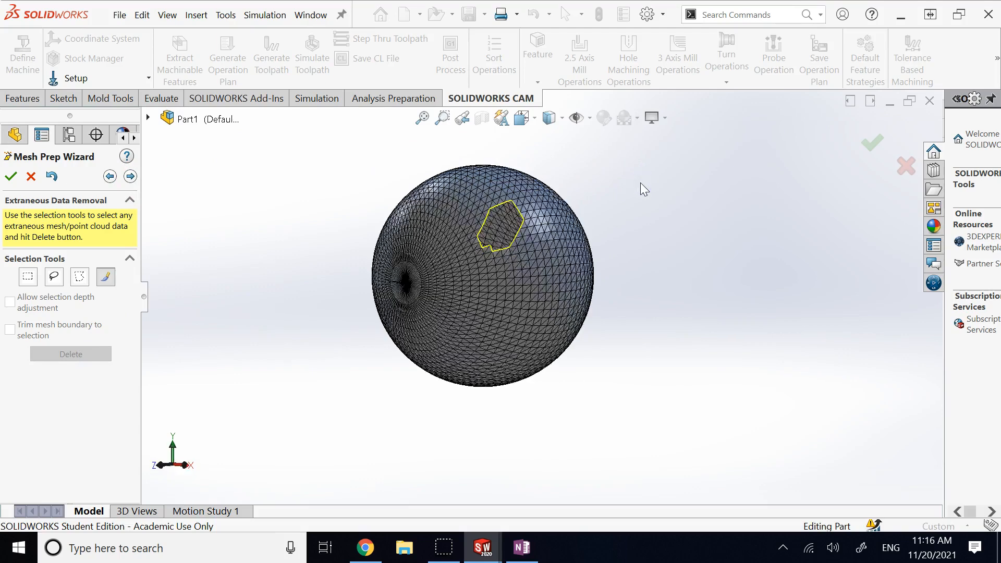
{"action": "key", "text": "Up"}
{"action": "key", "text": "Right"}
{"action": "key", "text": "Left"}
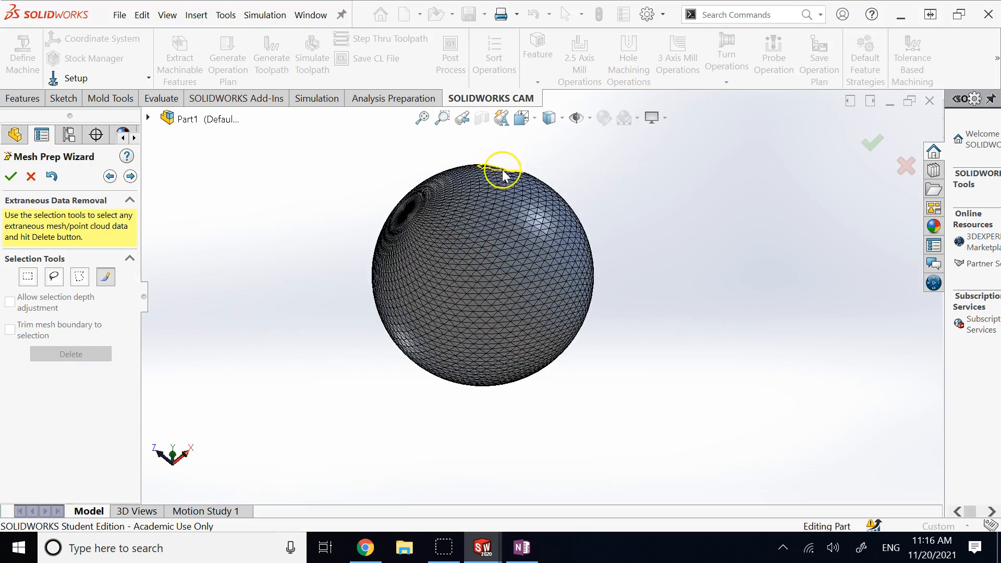
{"action": "scroll", "coordinate": [505, 175], "scroll_direction": "down", "scroll_amount": 5}
{"action": "key", "text": "Down"}
{"action": "key", "text": "Down"}
{"action": "key", "text": "Up"}
{"action": "key", "text": "Right"}
{"action": "key", "text": "Right"}
{"action": "key", "text": "Right"}
{"action": "key", "text": "Right"}
{"action": "key", "text": "Left"}
{"action": "key", "text": "Left"}
{"action": "key", "text": "Left"}
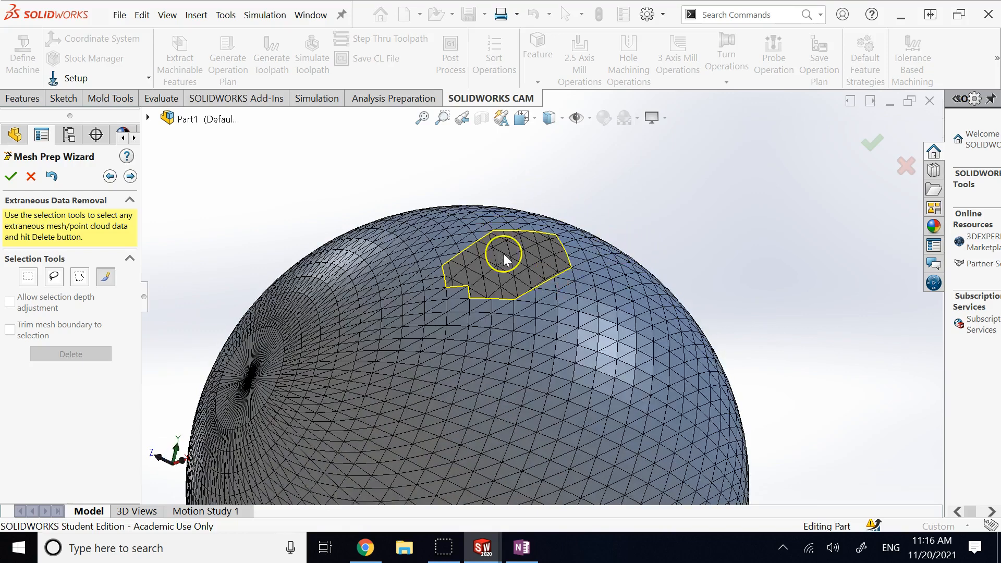
{"action": "key", "text": "Down"}
{"action": "key", "text": "Down"}
{"action": "key", "text": "Down"}
{"action": "scroll", "coordinate": [547, 233], "scroll_direction": "up", "scroll_amount": 5}
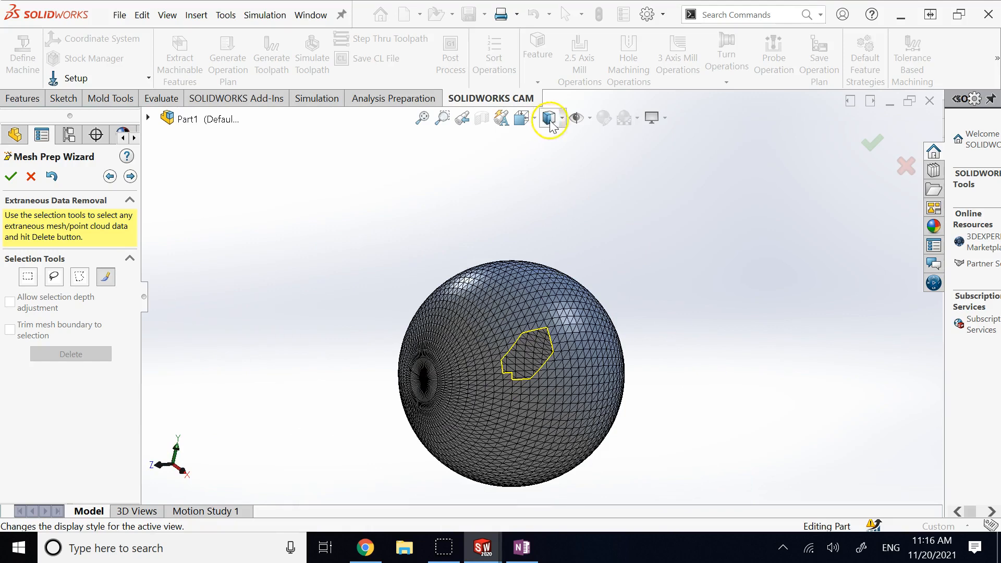
Step: Set the display to Shaded without edges, centre the hole, and return to Mesh Orientation
{"action": "left_click", "coordinate": [549, 119]}
{"action": "left_click", "coordinate": [553, 161]}
{"action": "key", "text": "Up"}
{"action": "key", "text": "Up"}
{"action": "key", "text": "Up"}
{"action": "key", "text": "Up"}
{"action": "key", "text": "Up"}
{"action": "key", "text": "Up"}
{"action": "key", "text": "Right"}
{"action": "key", "text": "Right"}
{"action": "key", "text": "Right"}
{"action": "scroll", "coordinate": [508, 261], "scroll_direction": "down", "scroll_amount": 4}
{"action": "key", "text": "Left"}
{"action": "key", "text": "Down"}
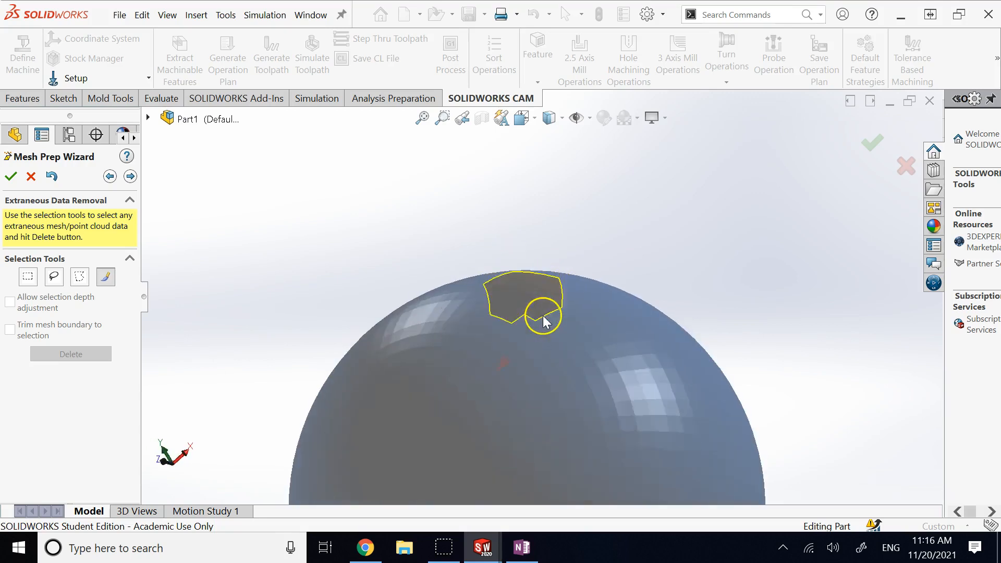
{"action": "key", "text": "Down"}
{"action": "scroll", "coordinate": [540, 308], "scroll_direction": "down", "scroll_amount": 1}
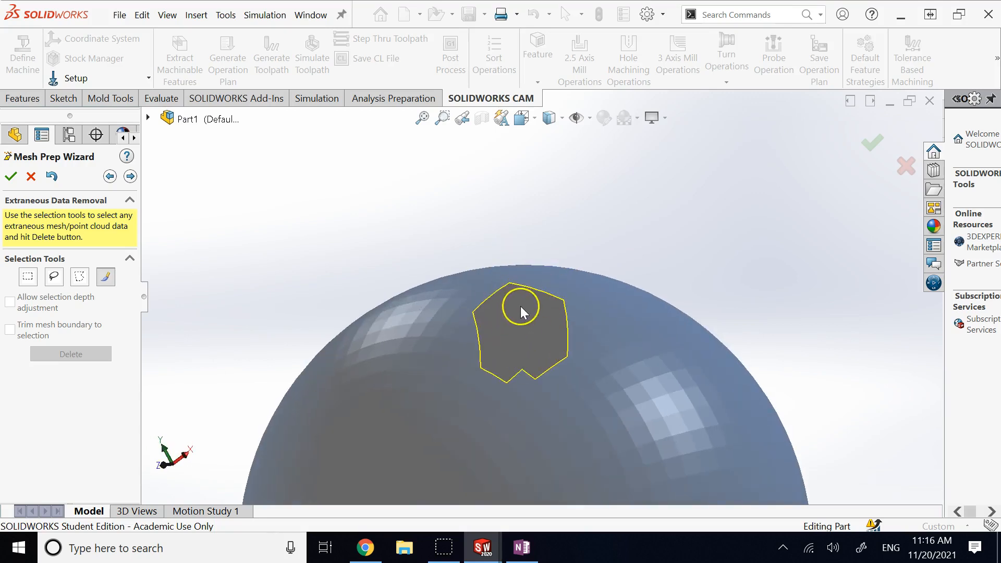
{"action": "left_click", "coordinate": [109, 177]}
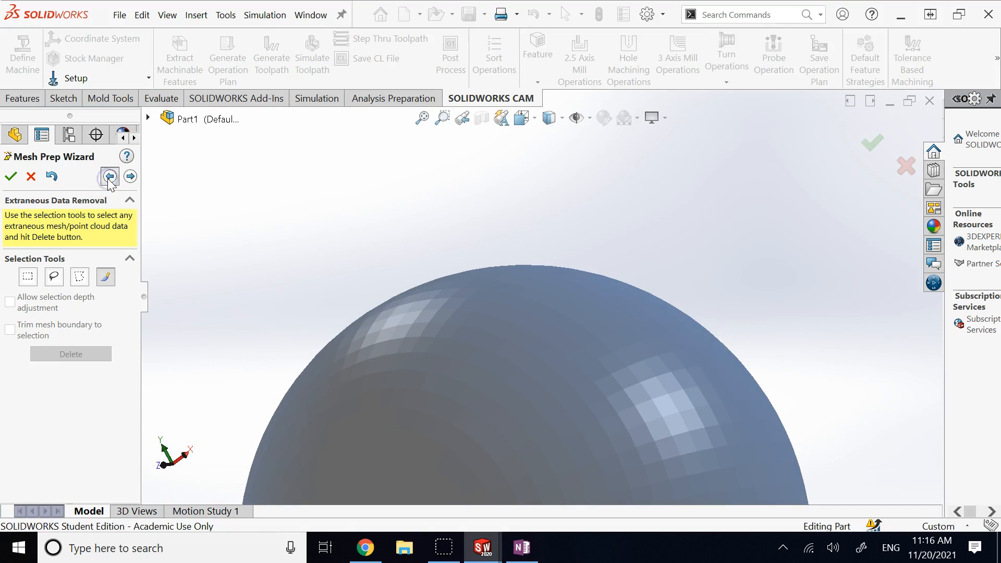
Step: Restore Shaded With Edges display and advance the wizard to the Simplification page
{"action": "left_click", "coordinate": [549, 118]}
{"action": "left_click", "coordinate": [553, 139]}
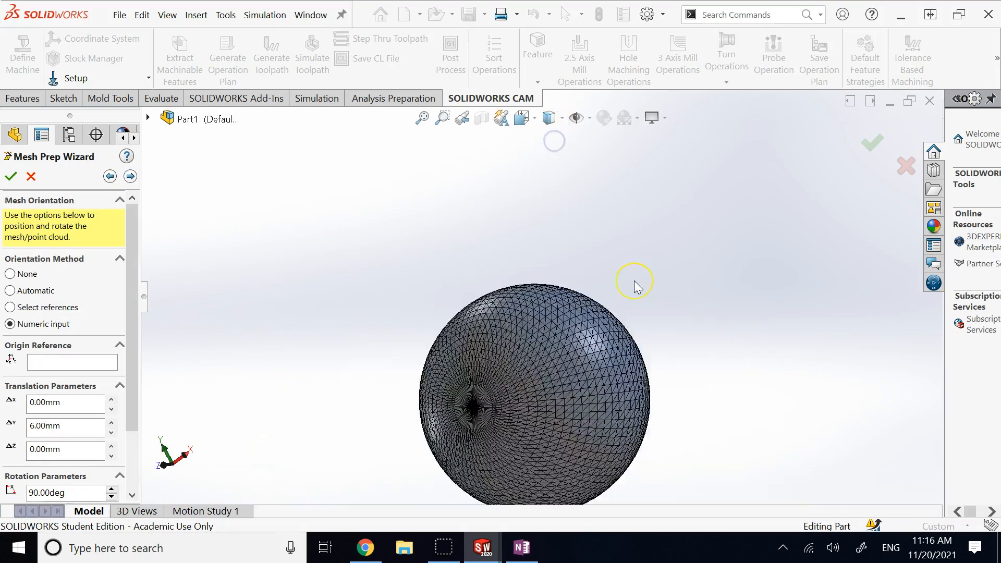
{"action": "left_click", "coordinate": [131, 177]}
{"action": "left_click", "coordinate": [131, 177]}
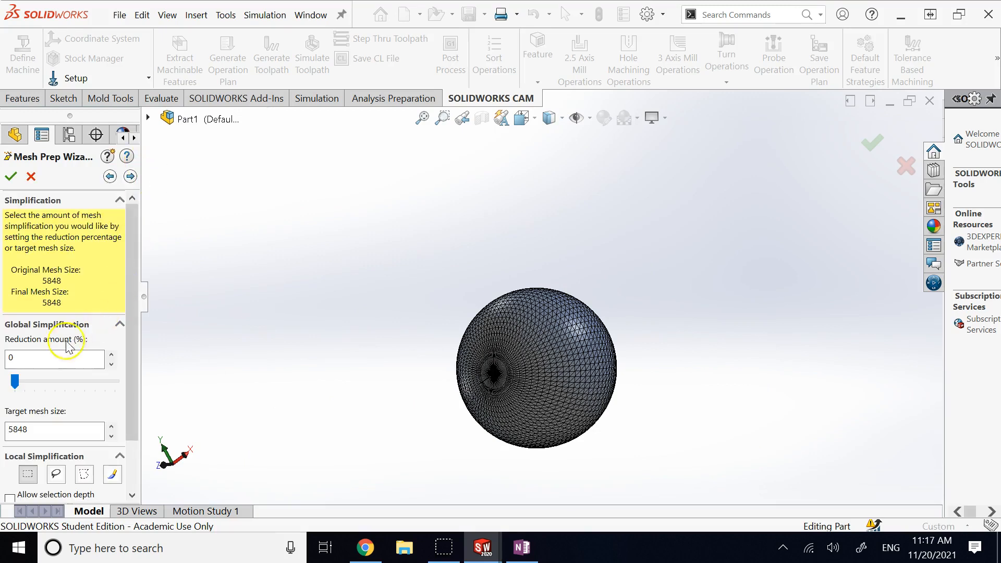
{"action": "left_click", "coordinate": [60, 381]}
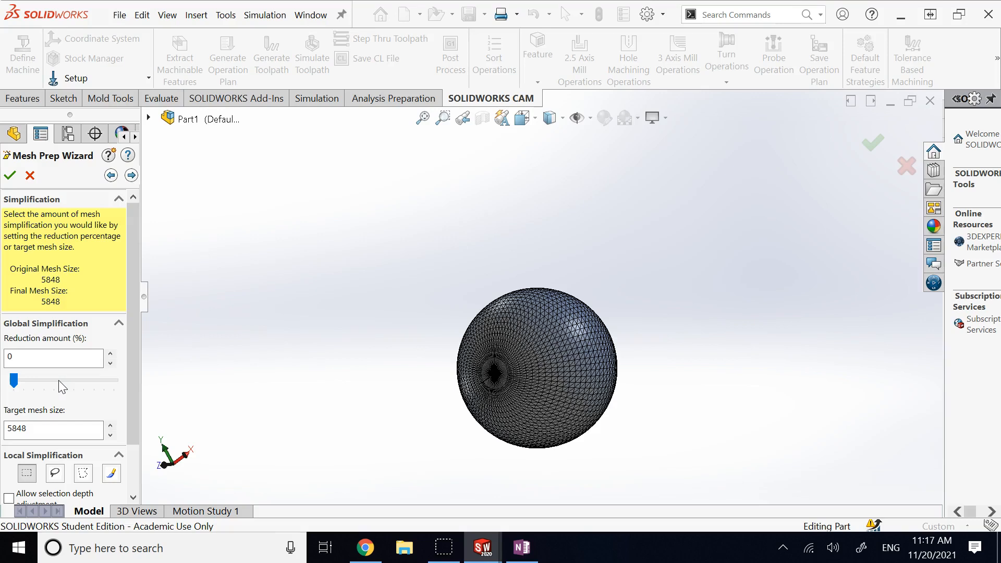
Step: Set the global Reduction amount to 25%, cutting the mesh from 5848 to 4386 facets
{"action": "scroll", "coordinate": [41, 396], "scroll_direction": "down", "scroll_amount": 1}
{"action": "left_click", "coordinate": [16, 406]}
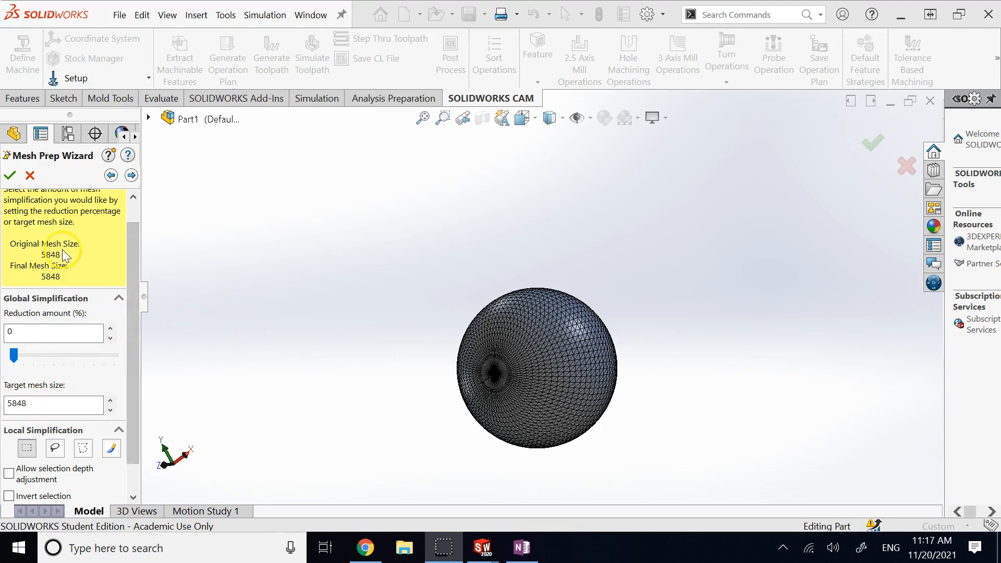
{"action": "left_click", "coordinate": [38, 355]}
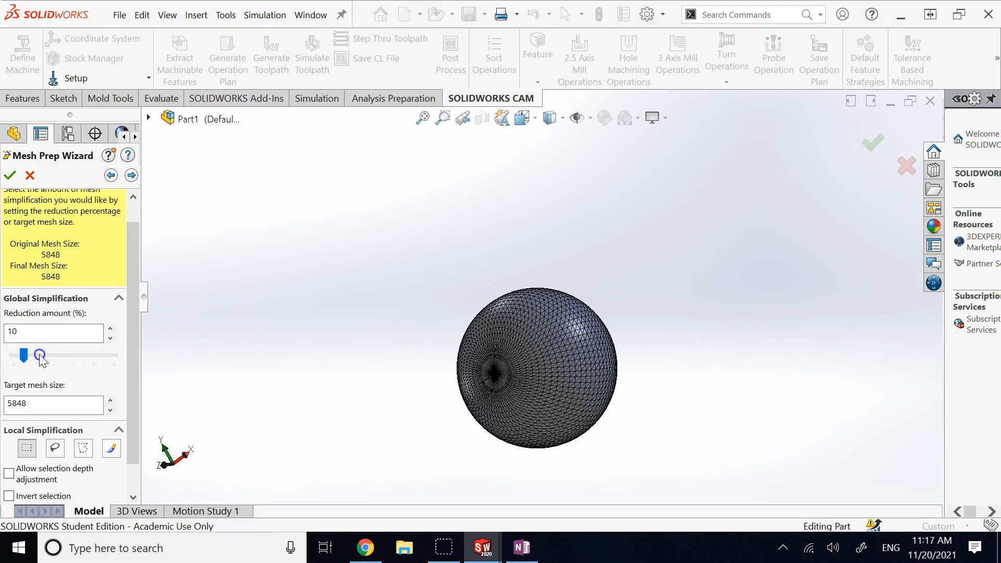
{"action": "left_click", "coordinate": [47, 352]}
{"action": "left_click", "coordinate": [64, 303]}
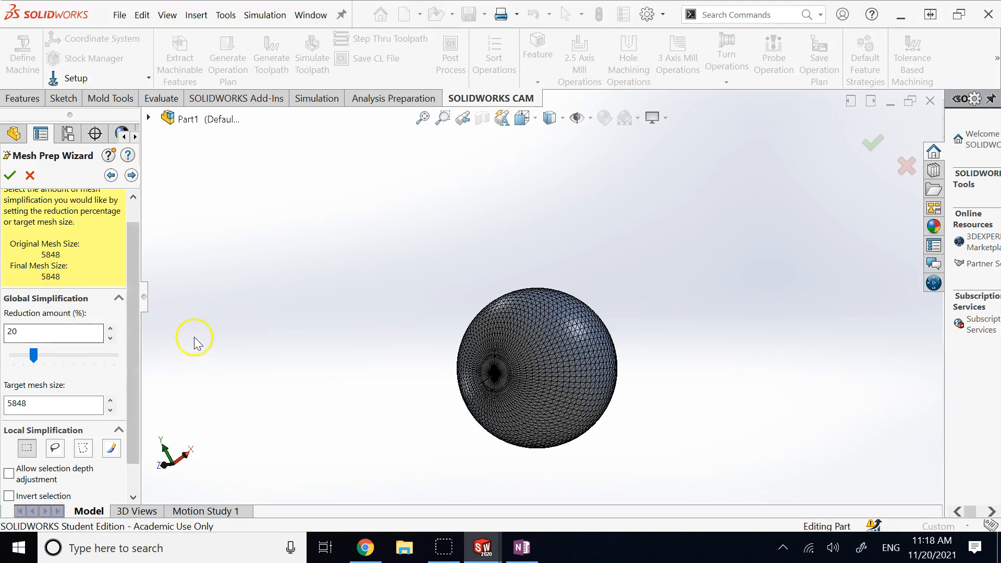
{"action": "left_click_drag", "start_coordinate": [130, 361], "coordinate": [131, 428]}
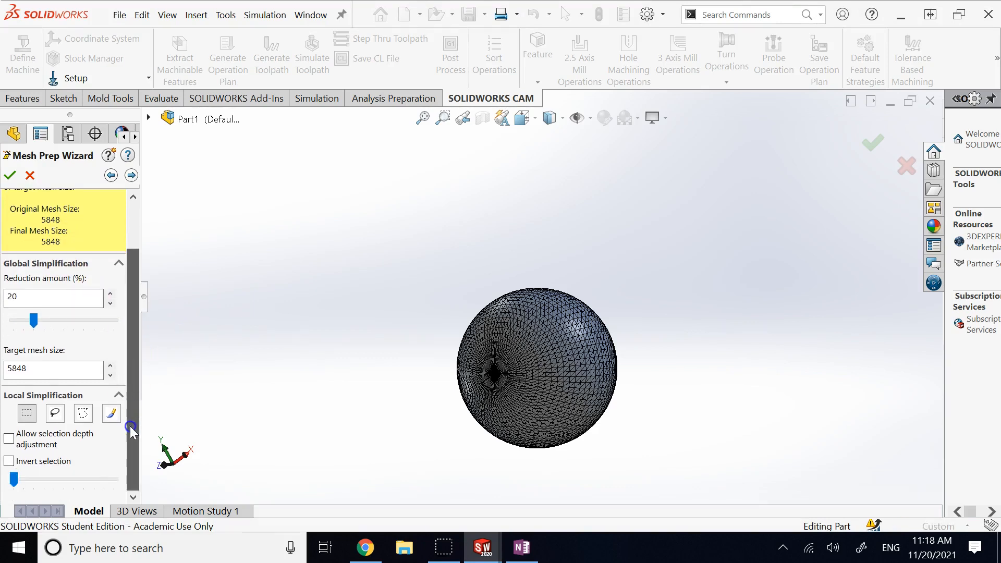
{"action": "scroll", "coordinate": [100, 285], "scroll_direction": "up", "scroll_amount": 3}
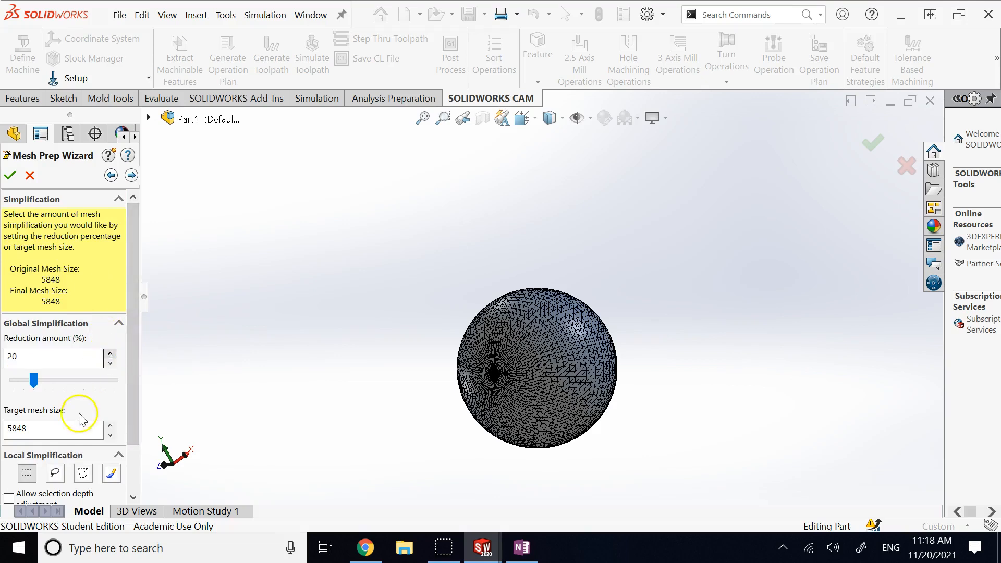
{"action": "left_click", "coordinate": [65, 379]}
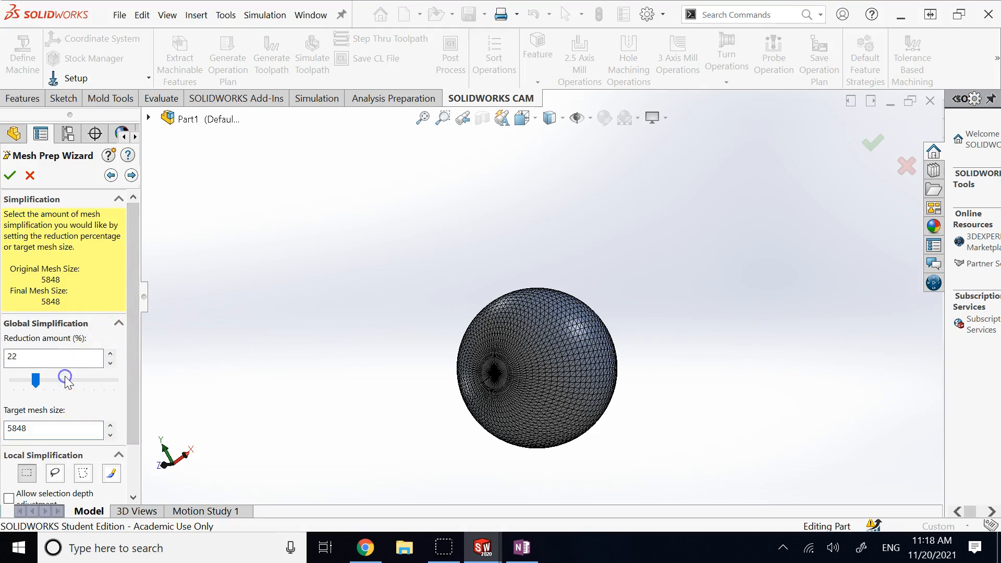
{"action": "left_click", "coordinate": [55, 381]}
{"action": "left_click", "coordinate": [56, 382]}
{"action": "double_click", "coordinate": [41, 359]}
{"action": "type", "text": "25"}
{"action": "key", "text": "Return"}
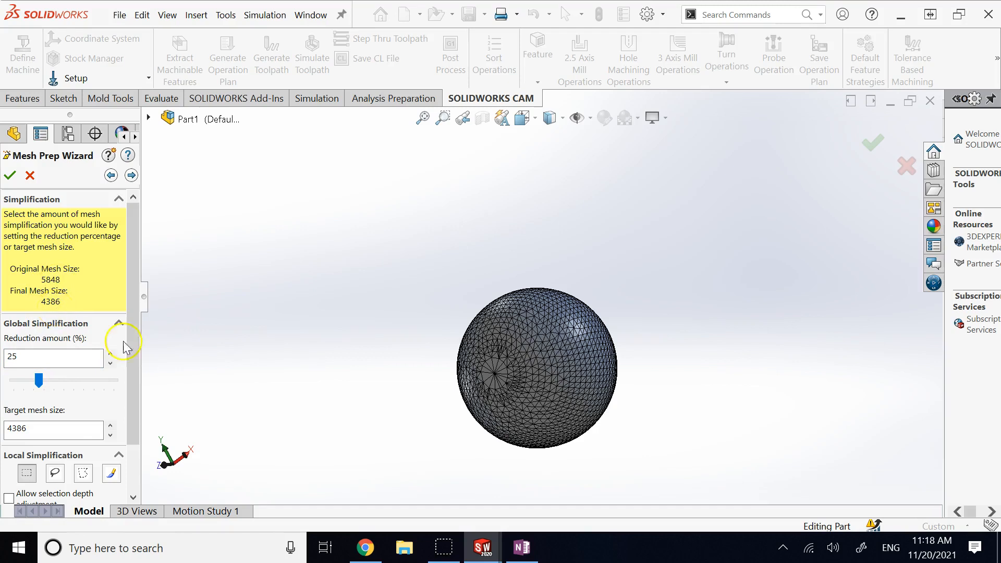
Step: Zoom and orbit around the sphere to inspect its simplified mesh facets
{"action": "scroll", "coordinate": [574, 428], "scroll_direction": "down", "scroll_amount": 2}
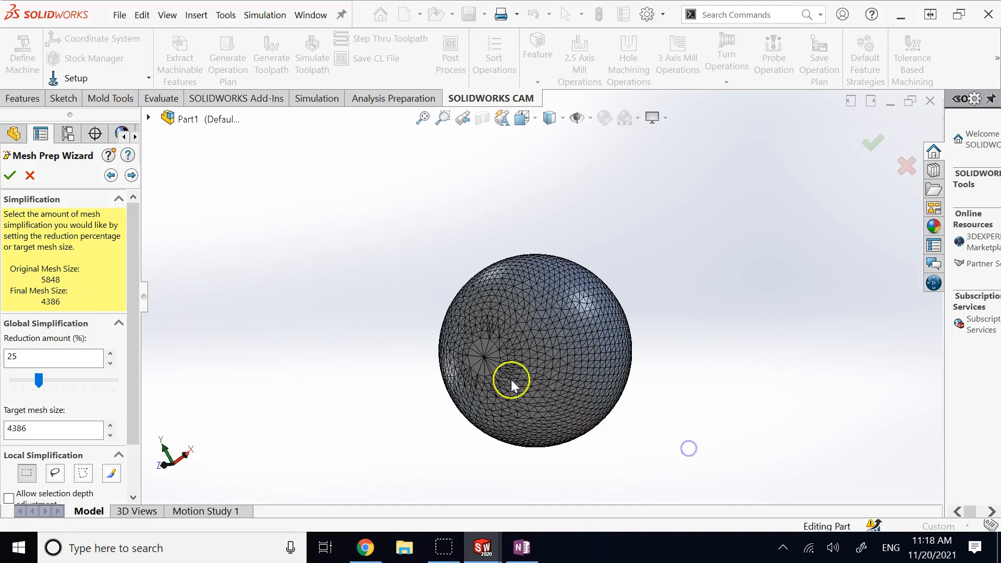
{"action": "scroll", "coordinate": [616, 444], "scroll_direction": "down", "scroll_amount": 3}
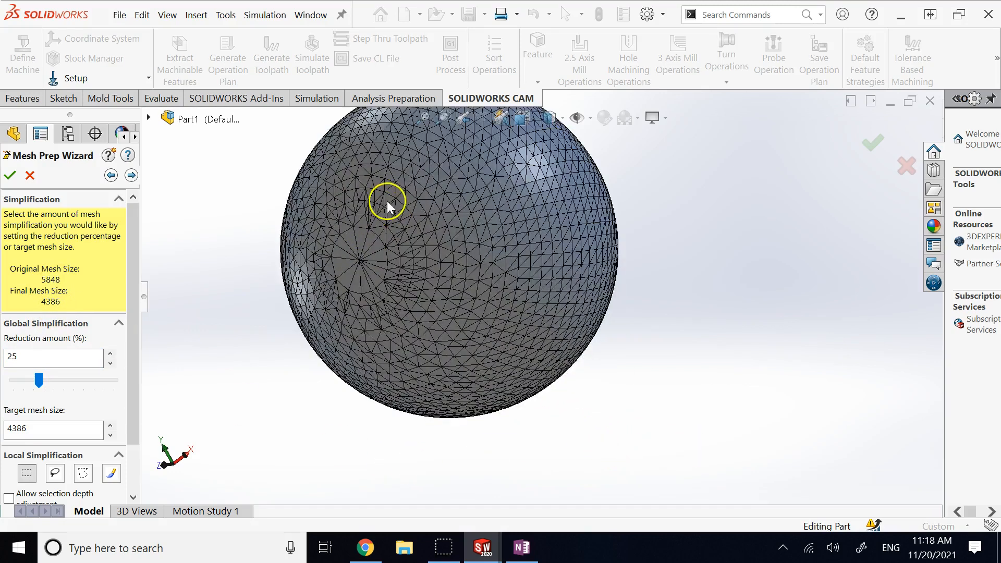
{"action": "scroll", "coordinate": [387, 202], "scroll_direction": "down", "scroll_amount": 1}
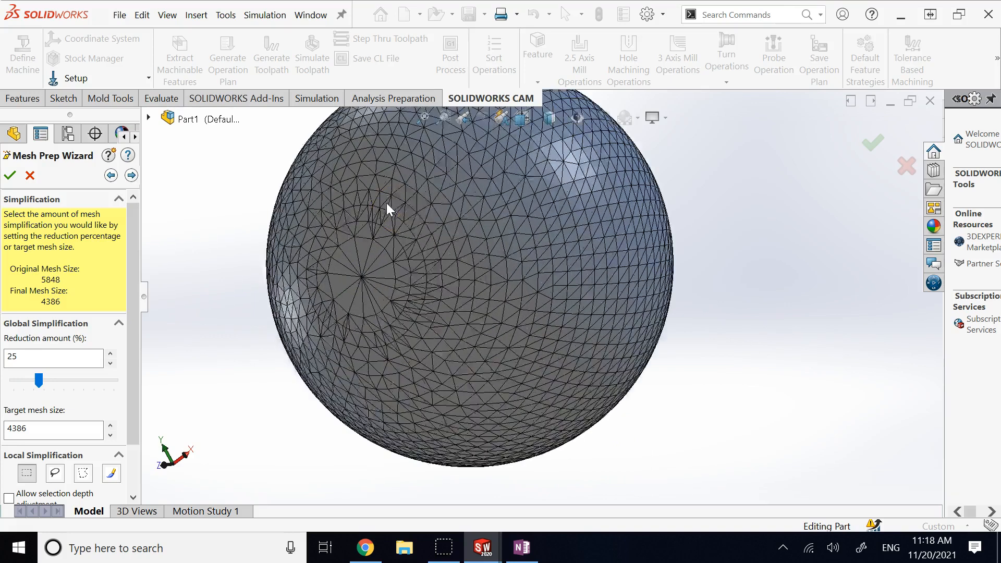
{"action": "scroll", "coordinate": [386, 203], "scroll_direction": "up", "scroll_amount": 1}
{"action": "scroll", "coordinate": [450, 238], "scroll_direction": "down", "scroll_amount": 1}
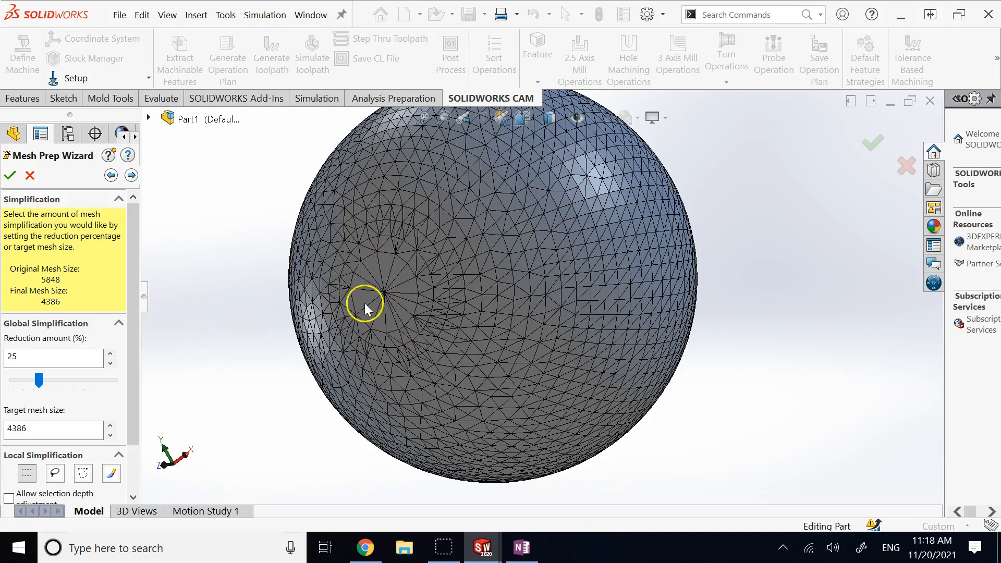
{"action": "left_click", "coordinate": [376, 292]}
{"action": "key", "text": "Up"}
{"action": "key", "text": "Up"}
{"action": "key", "text": "Up"}
{"action": "key", "text": "Up"}
{"action": "key", "text": "Up"}
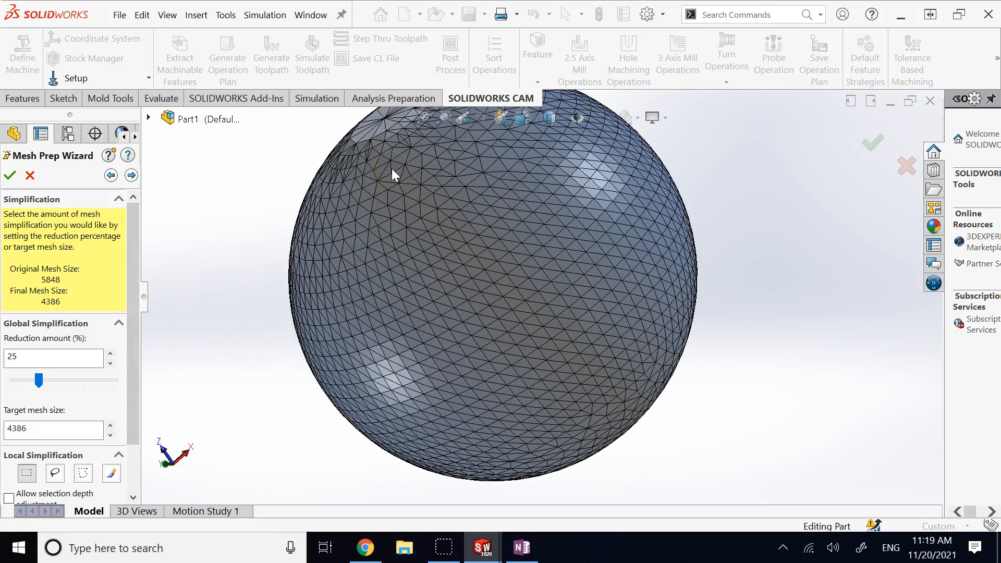
{"action": "middle_click_drag", "start_coordinate": [392, 168], "coordinate": [371, 132]}
{"action": "key", "text": "Right"}
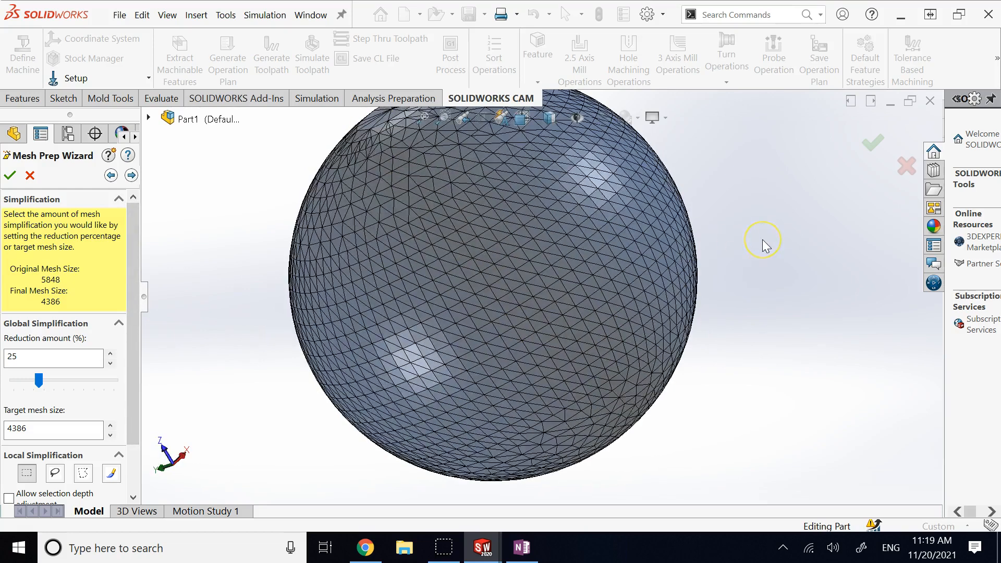
{"action": "middle_click_drag", "start_coordinate": [763, 240], "coordinate": [762, 239]}
Step: Return the global Reduction amount to 0%, restoring the full 5848-facet mesh
{"action": "scroll", "coordinate": [762, 240], "scroll_direction": "up", "scroll_amount": 2}
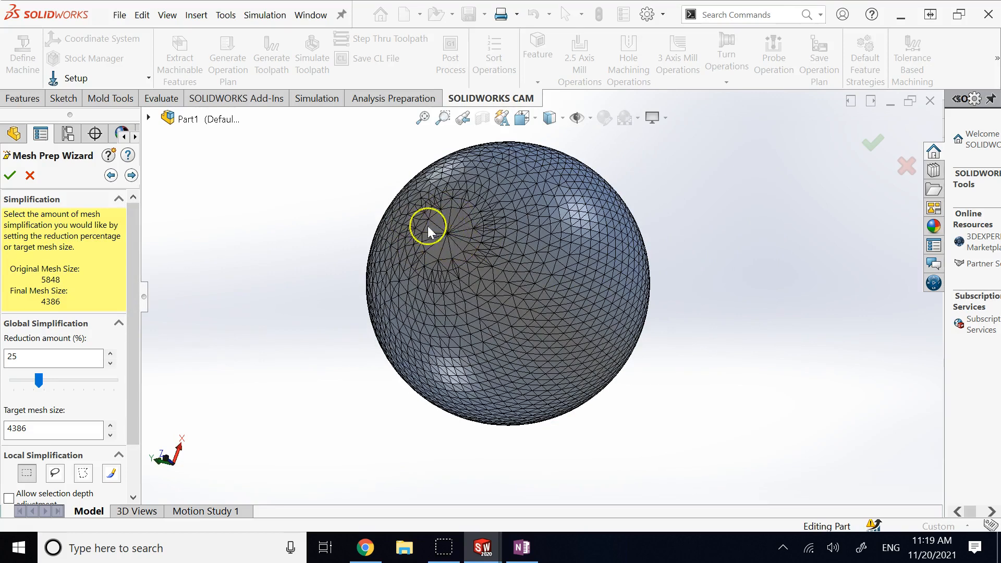
{"action": "scroll", "coordinate": [443, 218], "scroll_direction": "down", "scroll_amount": 3}
{"action": "scroll", "coordinate": [452, 233], "scroll_direction": "down", "scroll_amount": 1}
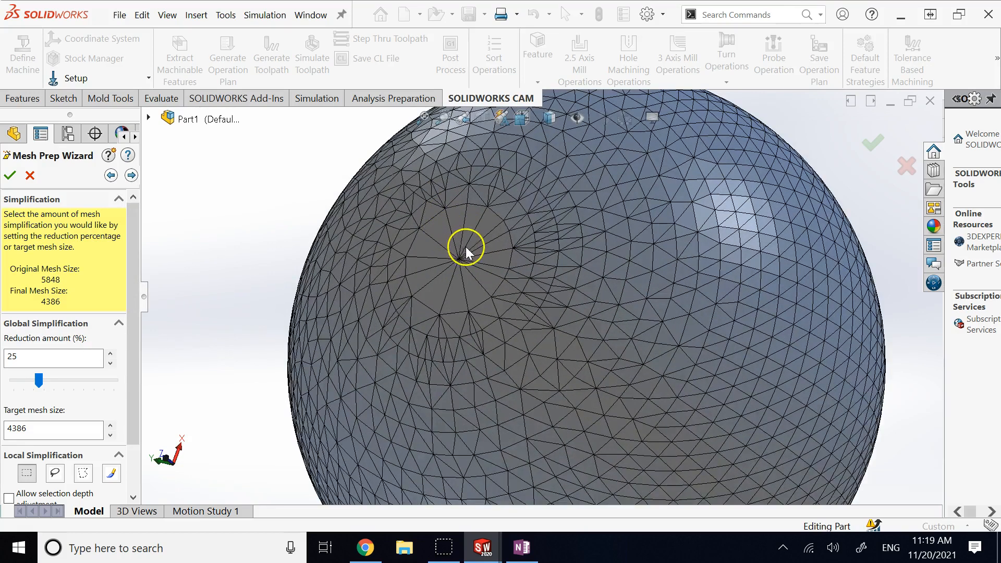
{"action": "scroll", "coordinate": [483, 227], "scroll_direction": "down", "scroll_amount": 1}
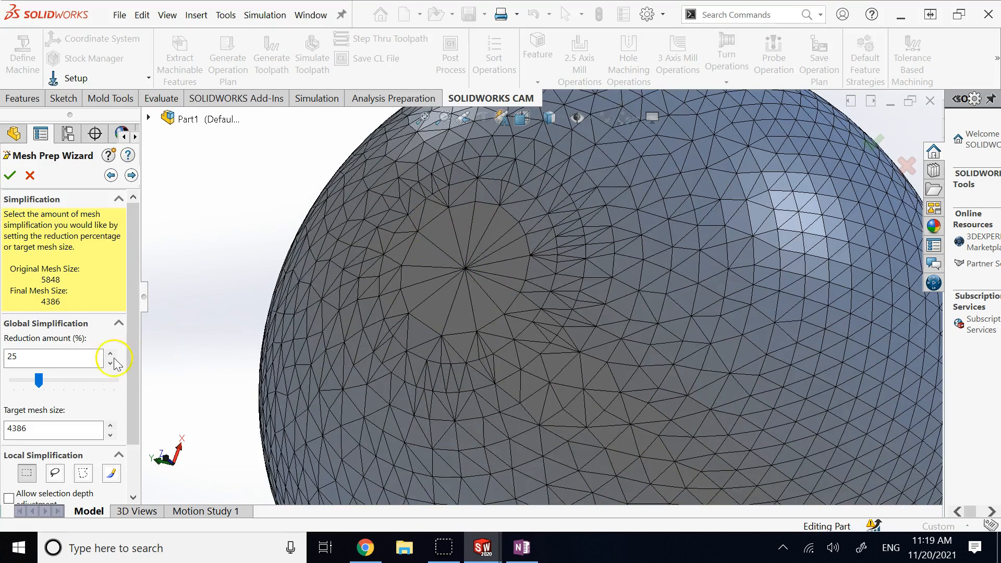
{"action": "left_click_drag", "start_coordinate": [39, 380], "coordinate": [13, 381]}
{"action": "left_click", "coordinate": [68, 429]}
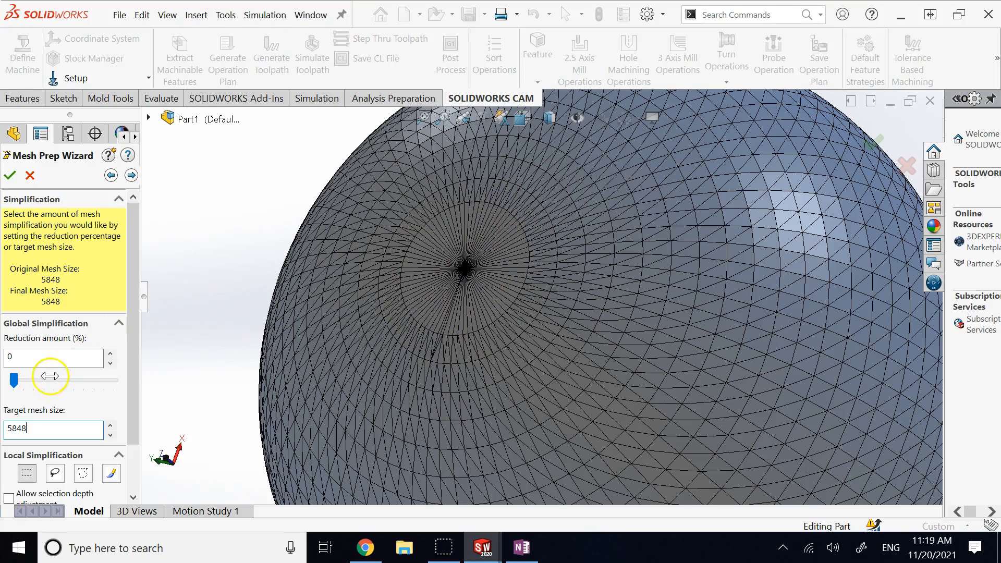
{"action": "left_click_drag", "start_coordinate": [14, 383], "coordinate": [63, 385]}
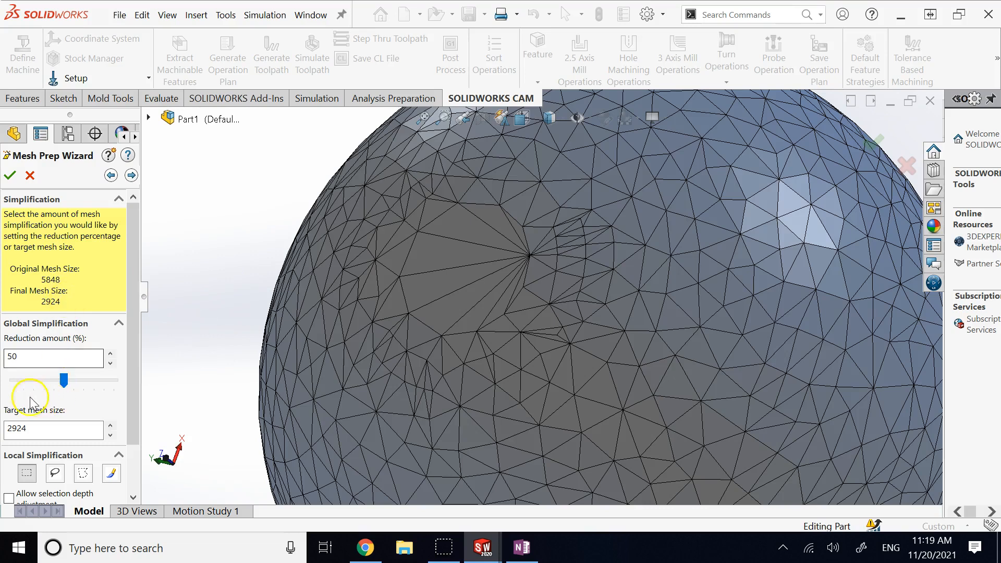
{"action": "left_click", "coordinate": [13, 383]}
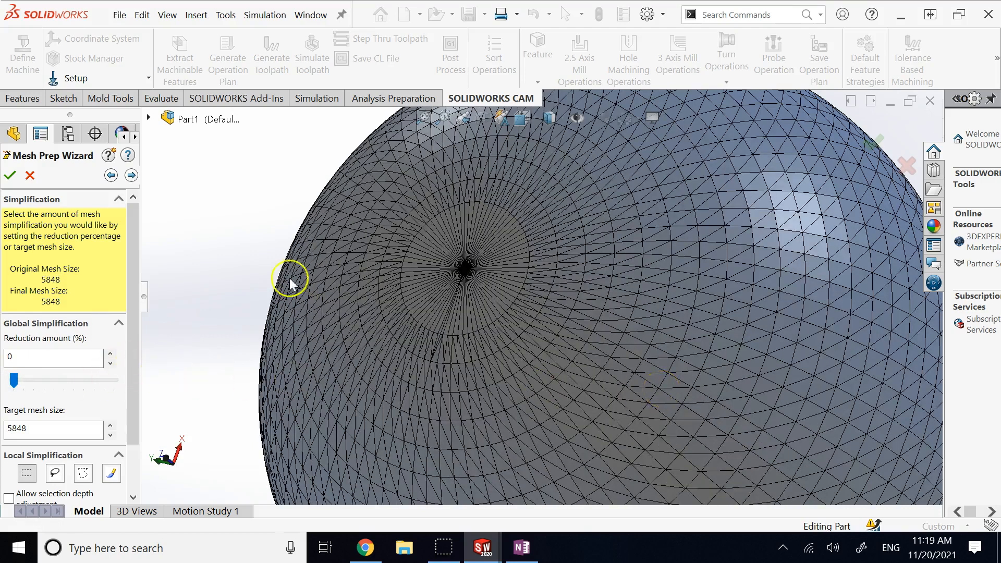
Step: Clear the facet selection and rotate the sphere to bring its pole into view
{"action": "scroll", "coordinate": [248, 236], "scroll_direction": "up", "scroll_amount": 2}
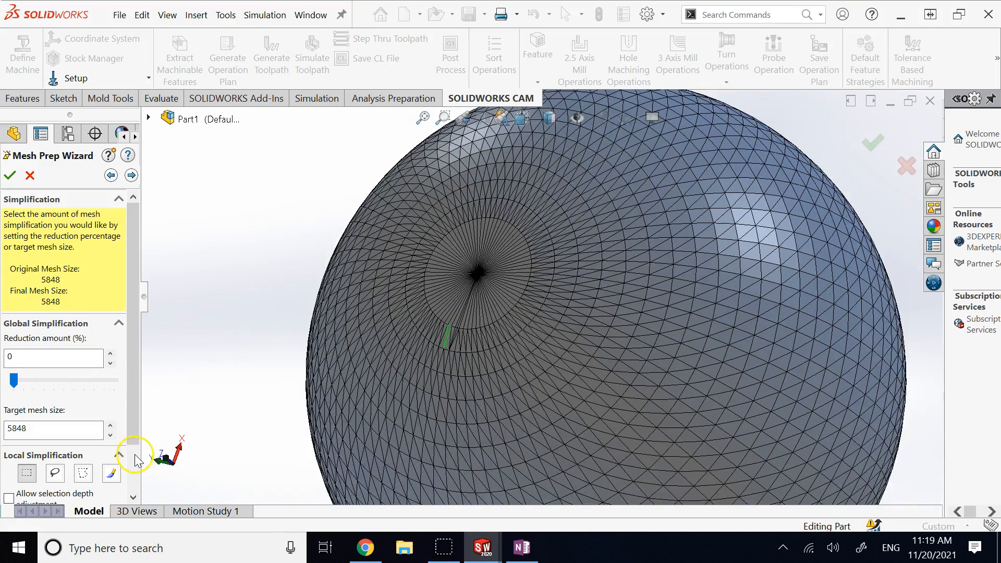
{"action": "scroll", "coordinate": [135, 458], "scroll_direction": "down", "scroll_amount": 2}
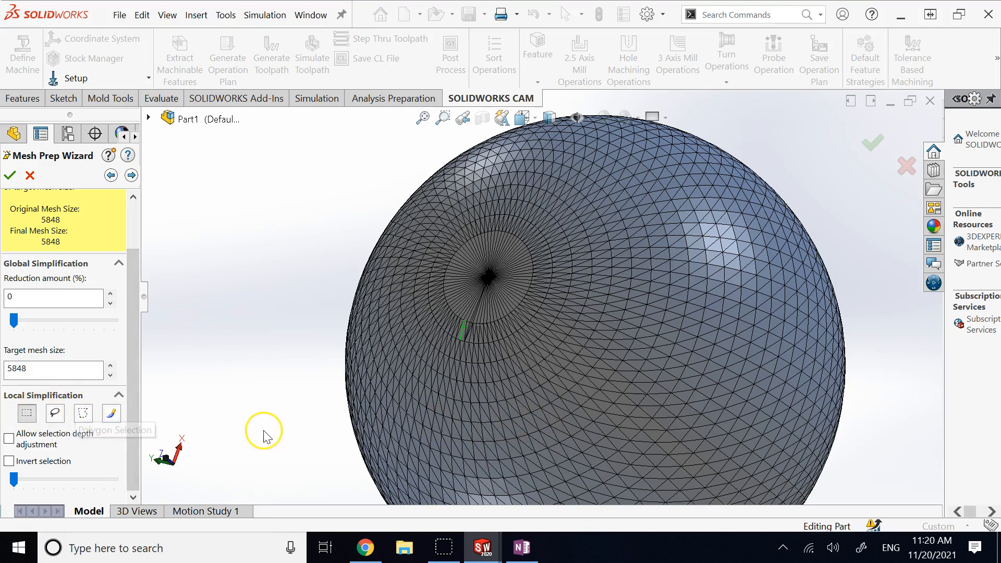
{"action": "left_click", "coordinate": [883, 340]}
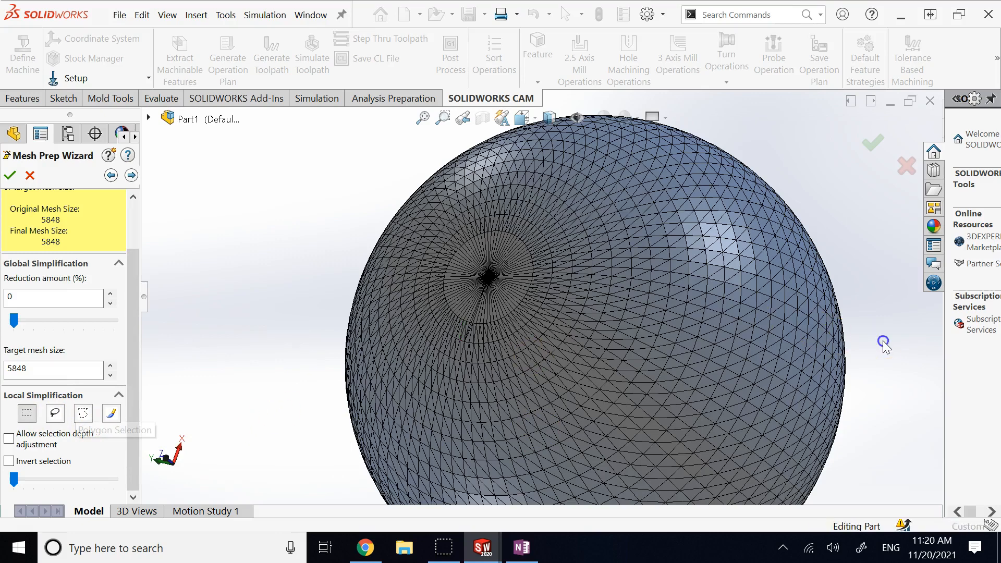
{"action": "key", "text": "Left"}
{"action": "key", "text": "Left"}
{"action": "key", "text": "Left"}
{"action": "key", "text": "Left"}
{"action": "key", "text": "Left"}
{"action": "key", "text": "Left"}
{"action": "key", "text": "Left"}
{"action": "key", "text": "Left"}
{"action": "key", "text": "Left"}
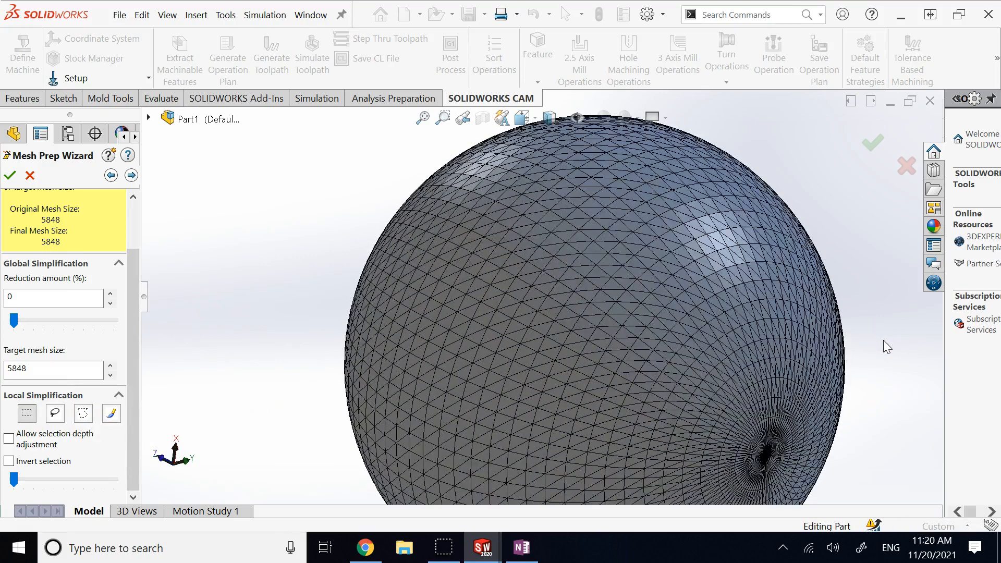
{"action": "key", "text": "Left"}
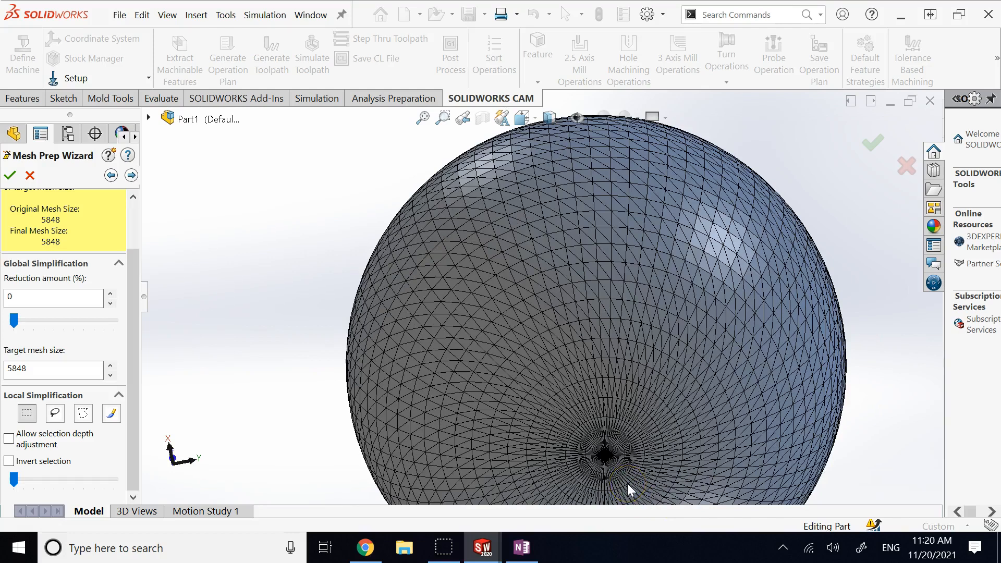
{"action": "scroll", "coordinate": [626, 470], "scroll_direction": "down", "scroll_amount": 2}
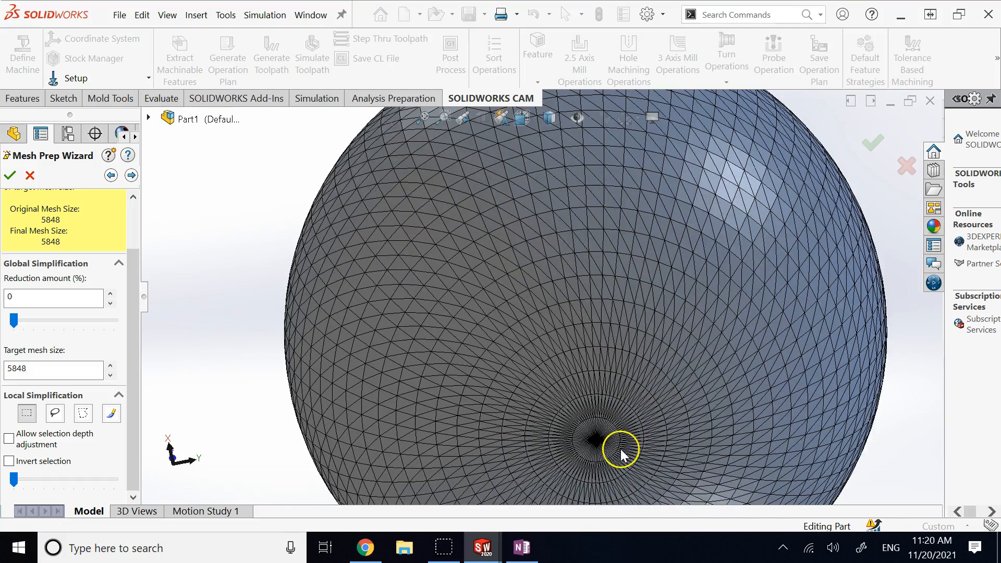
{"action": "scroll", "coordinate": [605, 443], "scroll_direction": "down", "scroll_amount": 1}
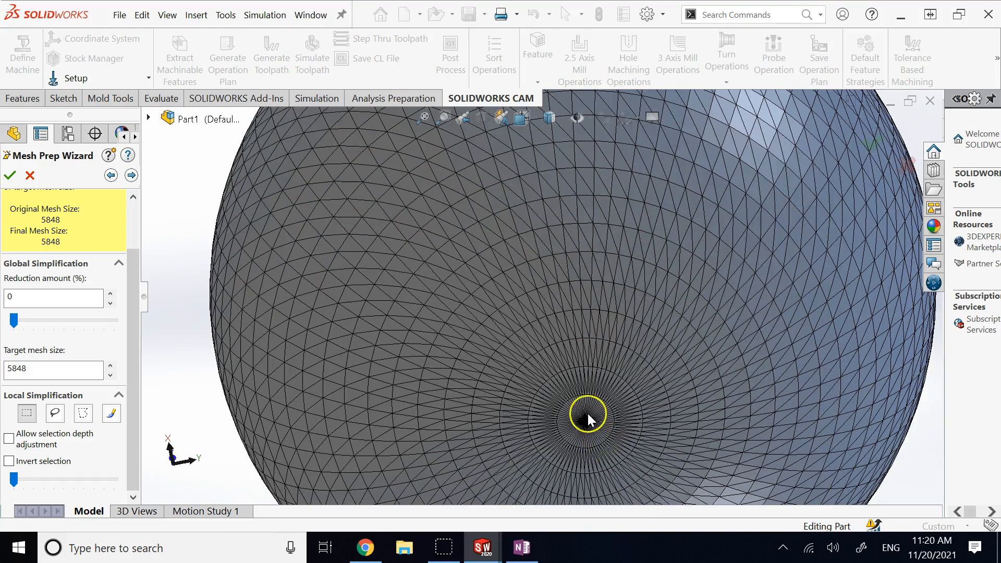
{"action": "scroll", "coordinate": [589, 428], "scroll_direction": "down", "scroll_amount": 1}
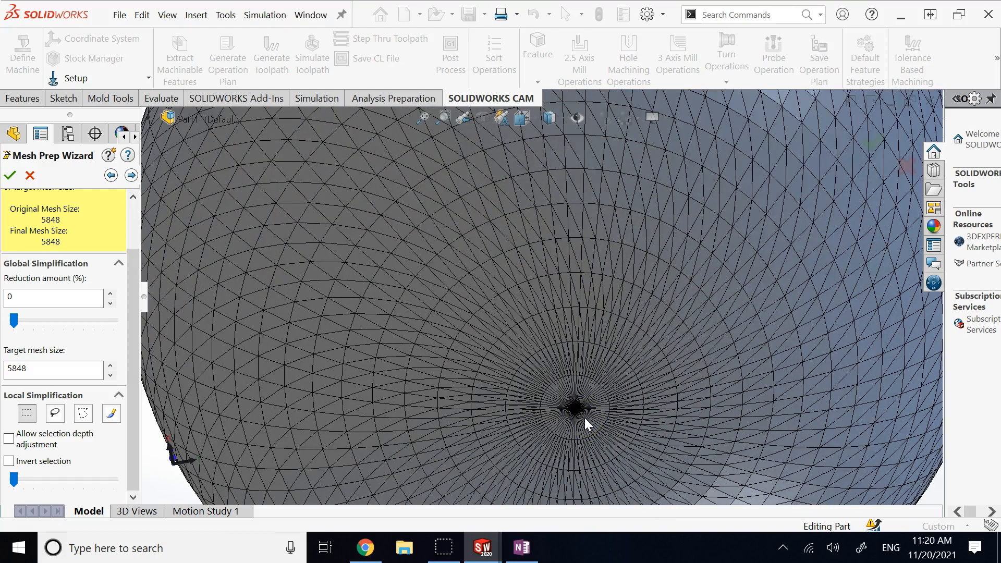
{"action": "scroll", "coordinate": [525, 401], "scroll_direction": "down", "scroll_amount": 1}
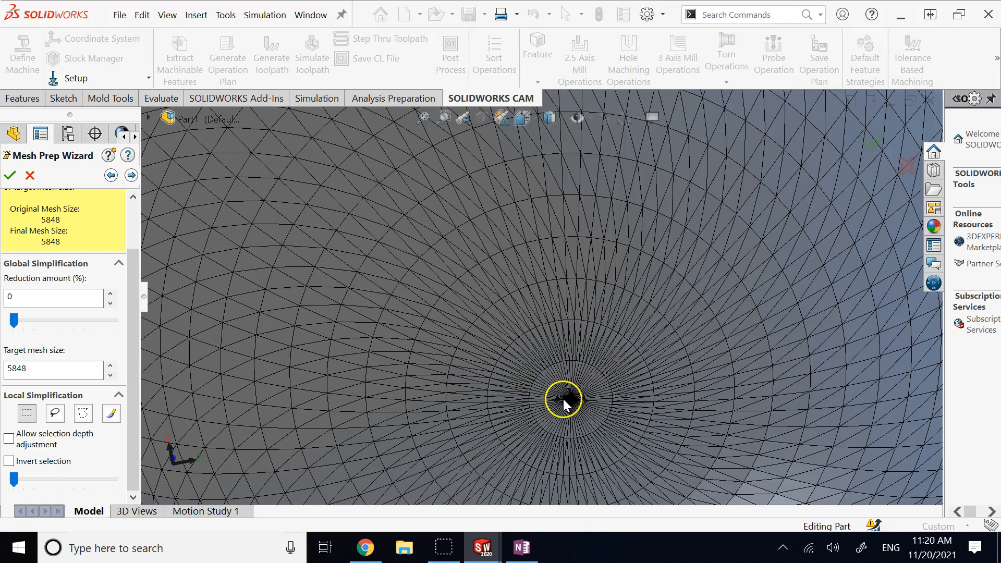
{"action": "scroll", "coordinate": [564, 398], "scroll_direction": "down", "scroll_amount": 1}
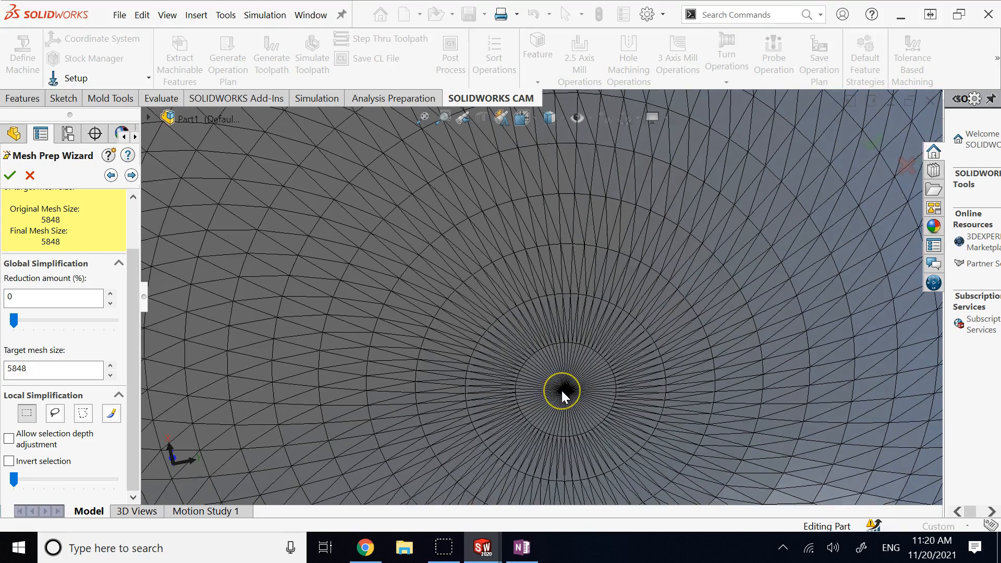
{"action": "scroll", "coordinate": [562, 391], "scroll_direction": "down", "scroll_amount": 1}
{"action": "scroll", "coordinate": [564, 377], "scroll_direction": "down", "scroll_amount": 1}
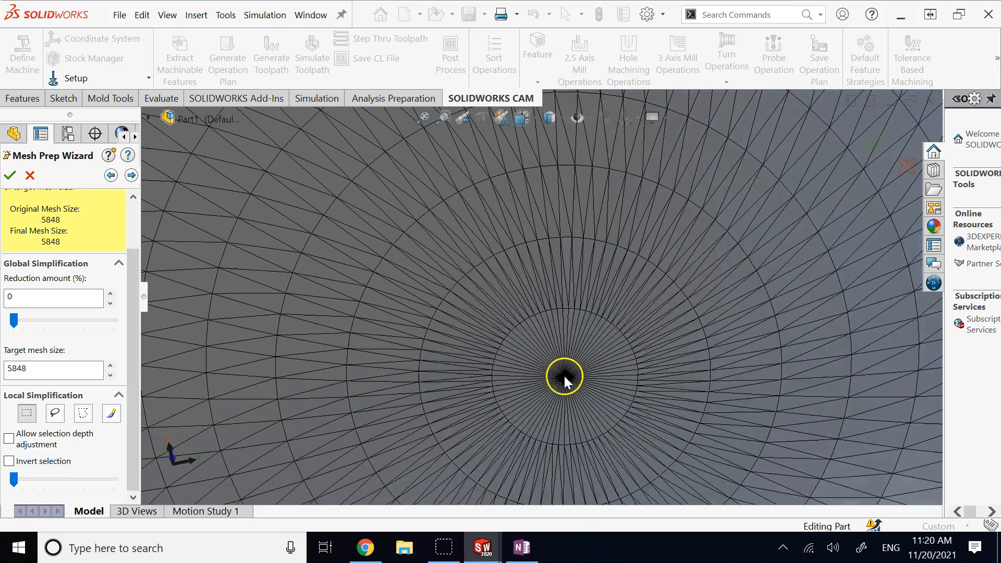
Step: Fit the sphere in view, then zoom to area twice onto the dense pole
{"action": "left_click", "coordinate": [424, 119]}
{"action": "left_click_drag", "start_coordinate": [516, 309], "coordinate": [577, 370]}
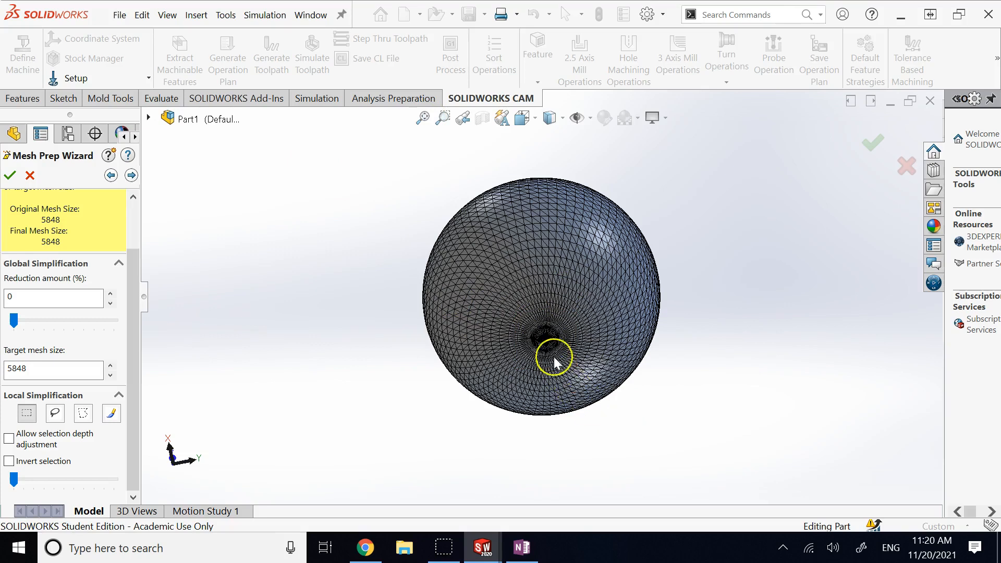
{"action": "left_click_drag", "start_coordinate": [503, 253], "coordinate": [619, 424]}
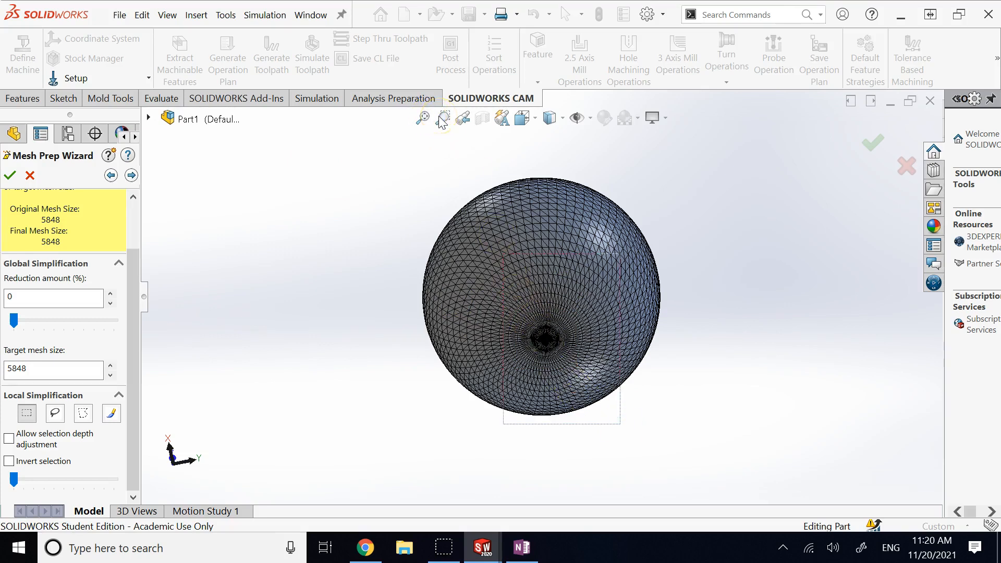
{"action": "left_click", "coordinate": [443, 119]}
{"action": "left_click_drag", "start_coordinate": [588, 382], "coordinate": [514, 313]}
{"action": "left_click_drag", "start_coordinate": [617, 336], "coordinate": [407, 168]}
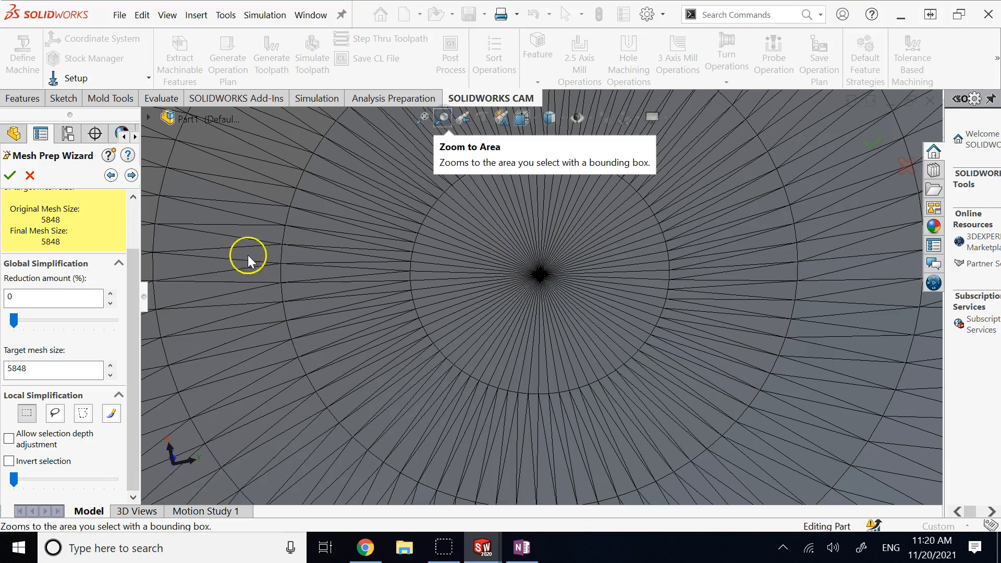
Step: Switch to paint-brush selection and paint facets around the sphere's pole
{"action": "left_click", "coordinate": [54, 413]}
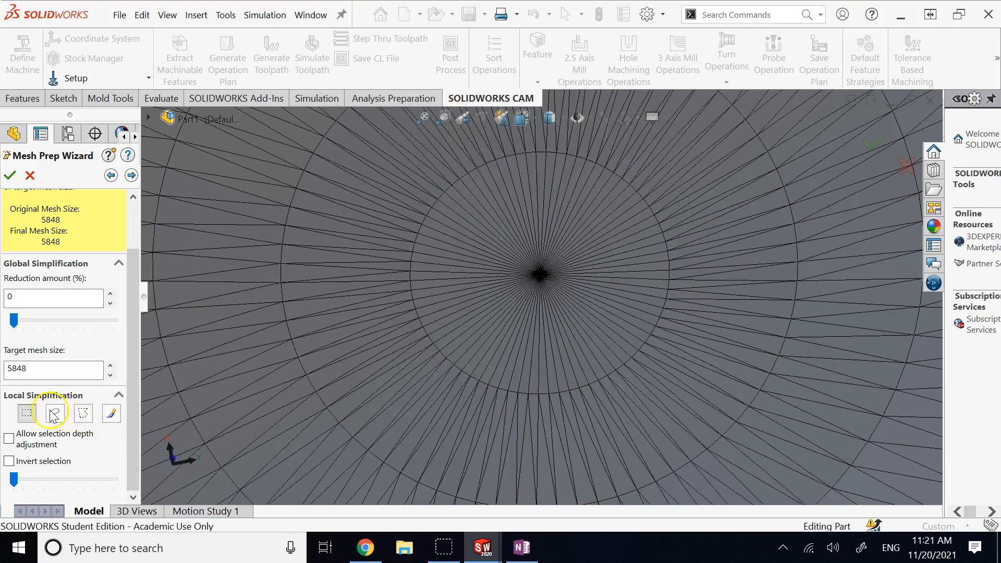
{"action": "left_click", "coordinate": [112, 414]}
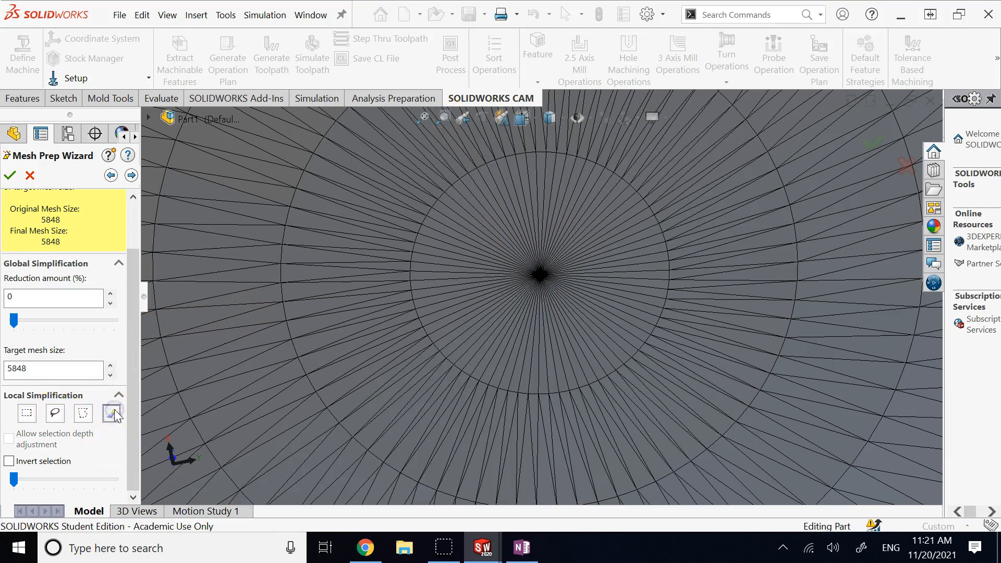
{"action": "mouse_move", "coordinate": [503, 287]}
{"action": "left_mouse_down"}
{"action": "mouse_move", "coordinate": [502, 249]}
{"action": "mouse_move", "coordinate": [566, 214]}
{"action": "mouse_move", "coordinate": [588, 306]}
{"action": "mouse_move", "coordinate": [536, 333]}
{"action": "mouse_move", "coordinate": [490, 317]}
{"action": "mouse_move", "coordinate": [475, 300]}
{"action": "mouse_move", "coordinate": [476, 244]}
{"action": "mouse_move", "coordinate": [558, 189]}
{"action": "left_mouse_up"}
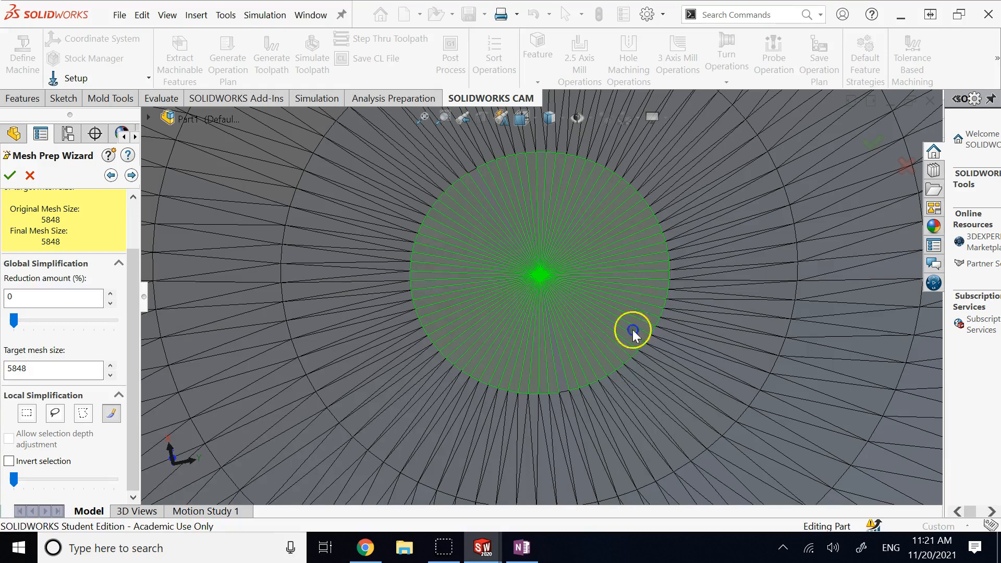
{"action": "left_click_drag", "start_coordinate": [634, 330], "coordinate": [551, 387]}
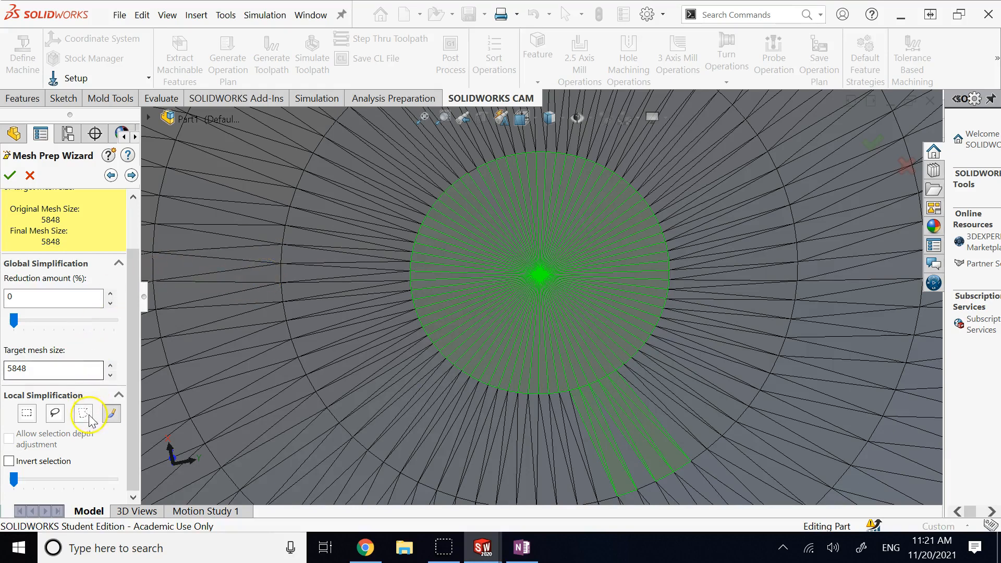
{"action": "left_click", "coordinate": [131, 175]}
{"action": "left_click", "coordinate": [131, 175]}
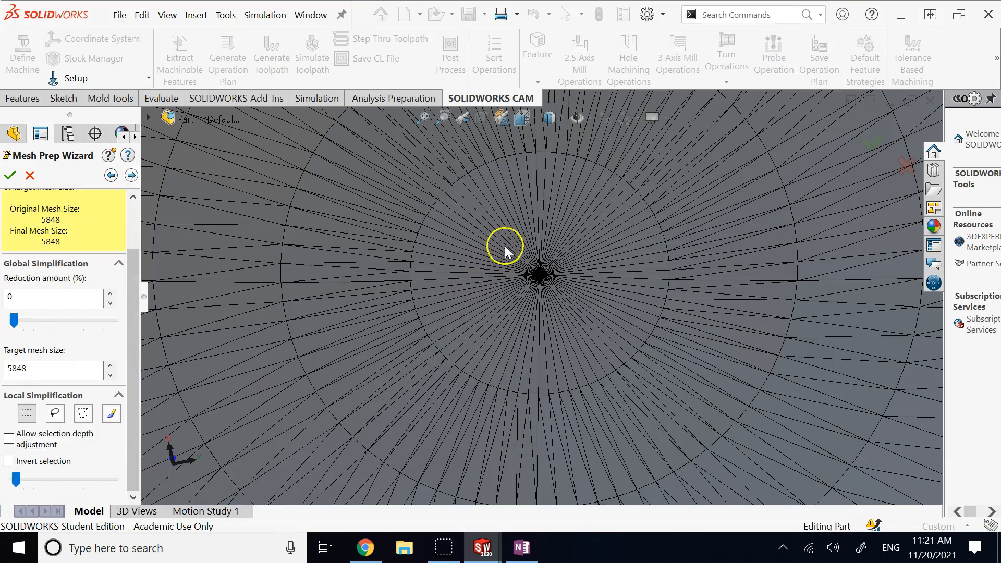
Step: Repaint the inner disc around the pole and raise its local reduction, giving 5844 facets
{"action": "left_click", "coordinate": [112, 414]}
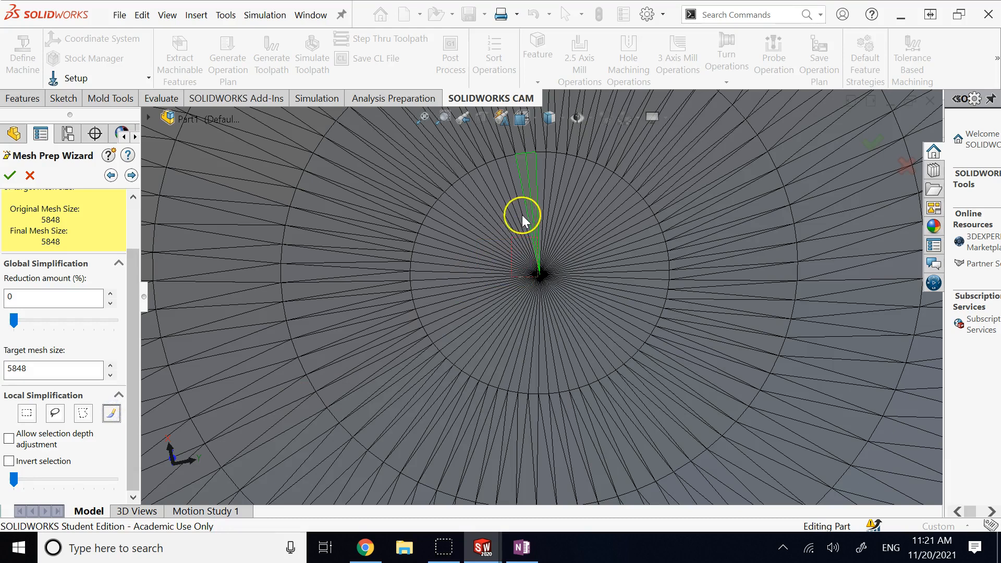
{"action": "left_click", "coordinate": [568, 231]}
{"action": "mouse_move", "coordinate": [569, 219]}
{"action": "left_mouse_down"}
{"action": "mouse_move", "coordinate": [463, 250]}
{"action": "mouse_move", "coordinate": [496, 329]}
{"action": "mouse_move", "coordinate": [603, 286]}
{"action": "mouse_move", "coordinate": [554, 237]}
{"action": "mouse_move", "coordinate": [497, 240]}
{"action": "left_mouse_up"}
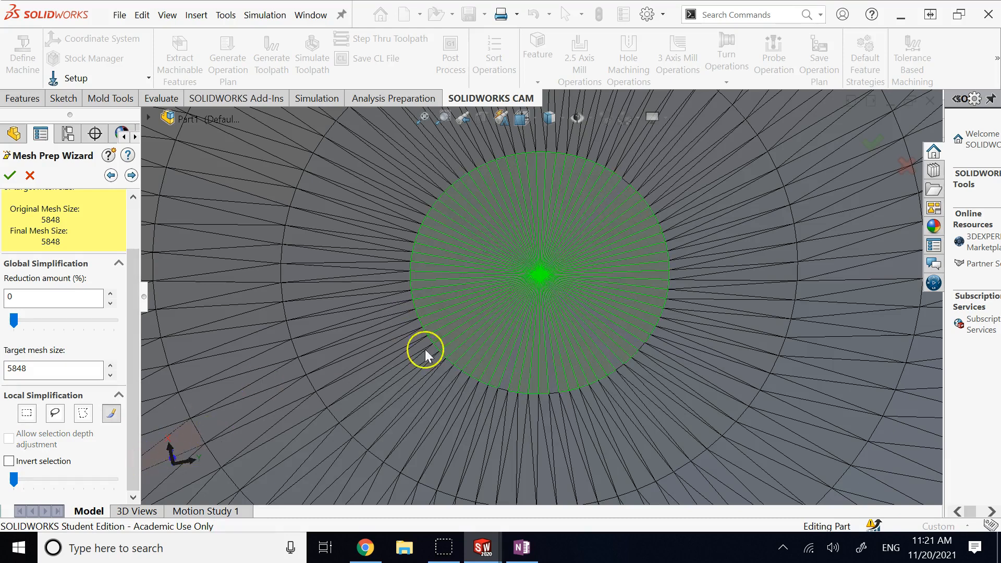
{"action": "mouse_move", "coordinate": [586, 197]}
{"action": "left_mouse_down"}
{"action": "mouse_move", "coordinate": [606, 205]}
{"action": "mouse_move", "coordinate": [603, 279]}
{"action": "mouse_move", "coordinate": [517, 337]}
{"action": "mouse_move", "coordinate": [480, 248]}
{"action": "mouse_move", "coordinate": [585, 249]}
{"action": "left_mouse_up"}
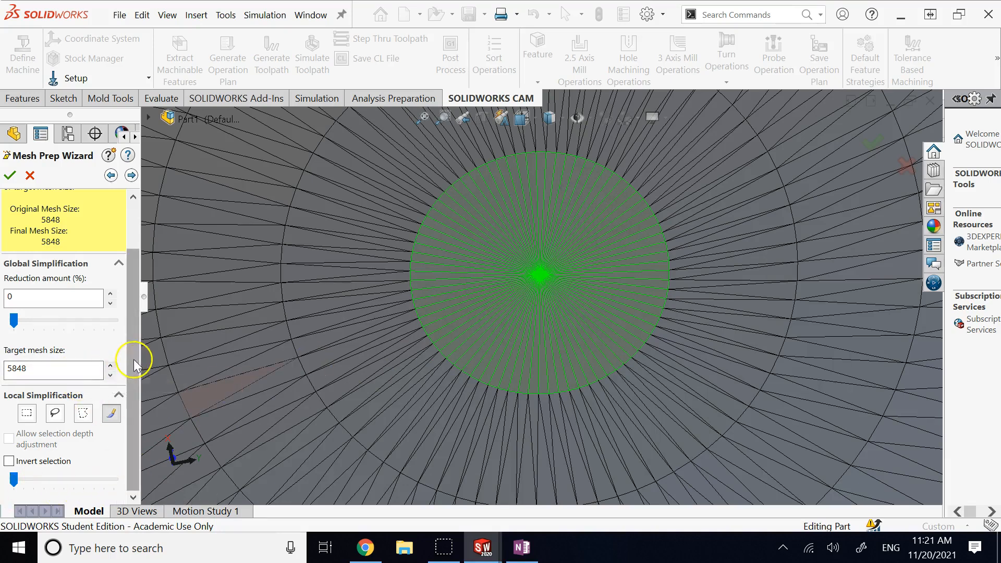
{"action": "left_click", "coordinate": [38, 477]}
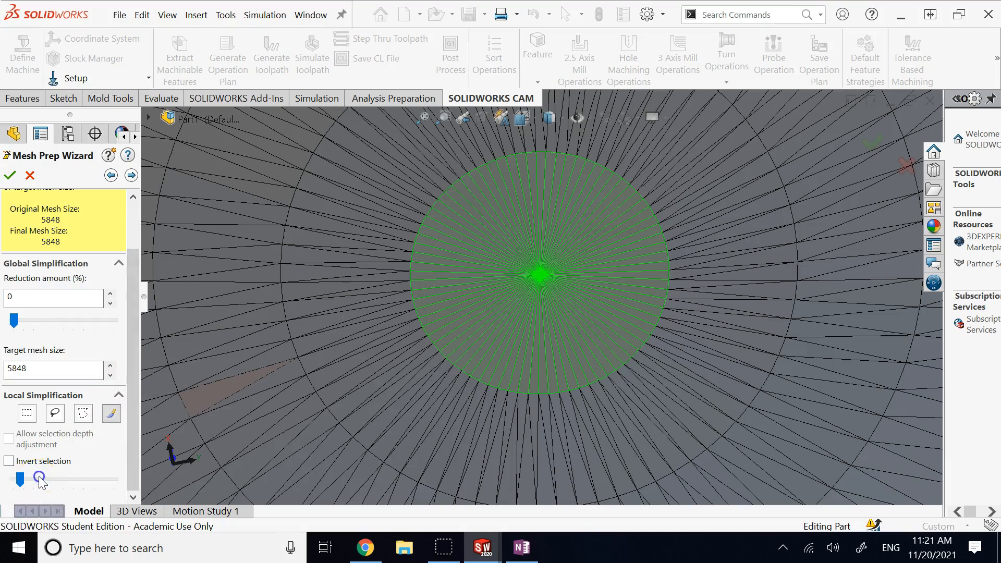
{"action": "left_click_drag", "start_coordinate": [37, 479], "coordinate": [63, 478]}
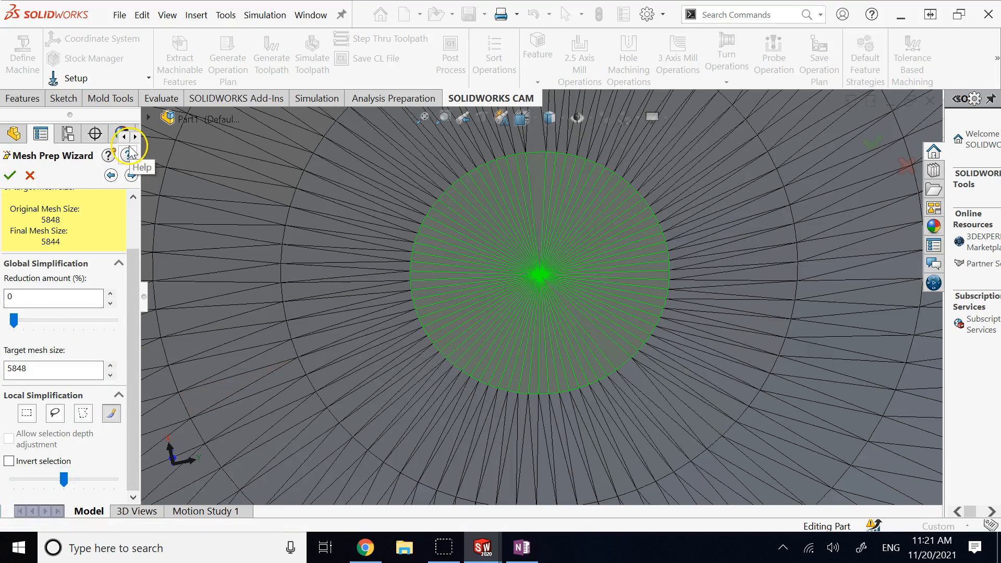
Step: Move to the Smoothing step and tilt the fitted sphere to show its pole
{"action": "left_click", "coordinate": [131, 175]}
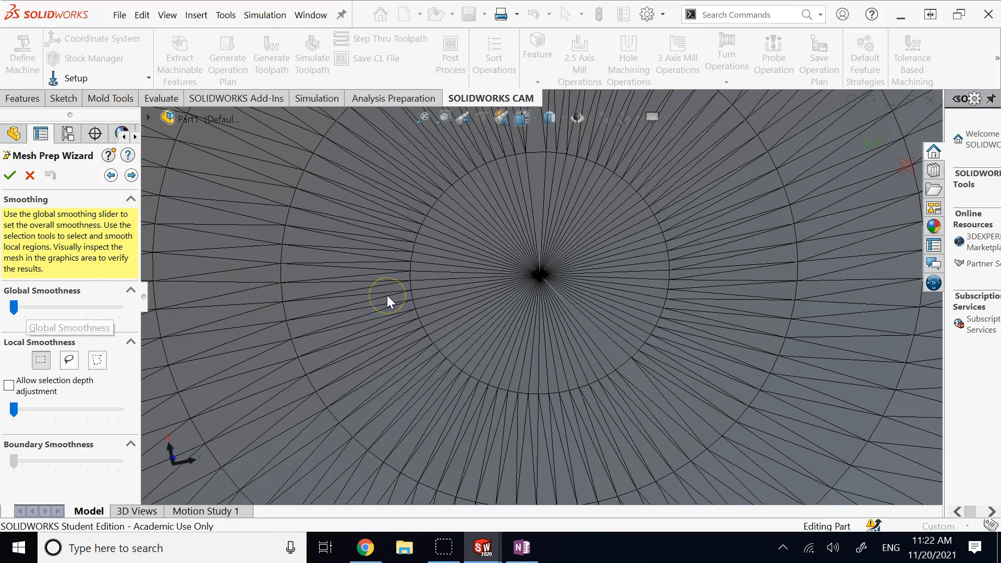
{"action": "scroll", "coordinate": [387, 295], "scroll_direction": "down", "scroll_amount": 2}
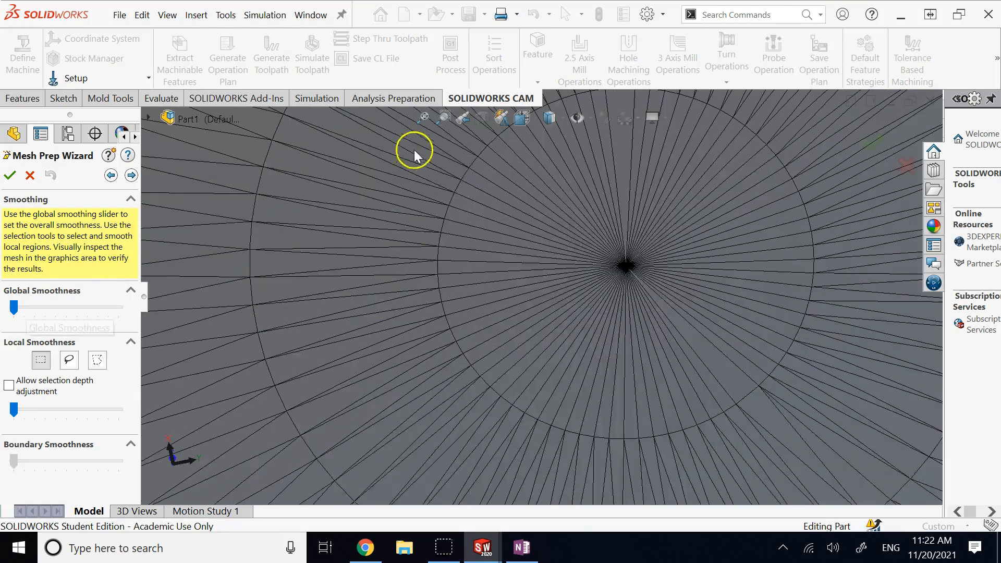
{"action": "left_click", "coordinate": [422, 117]}
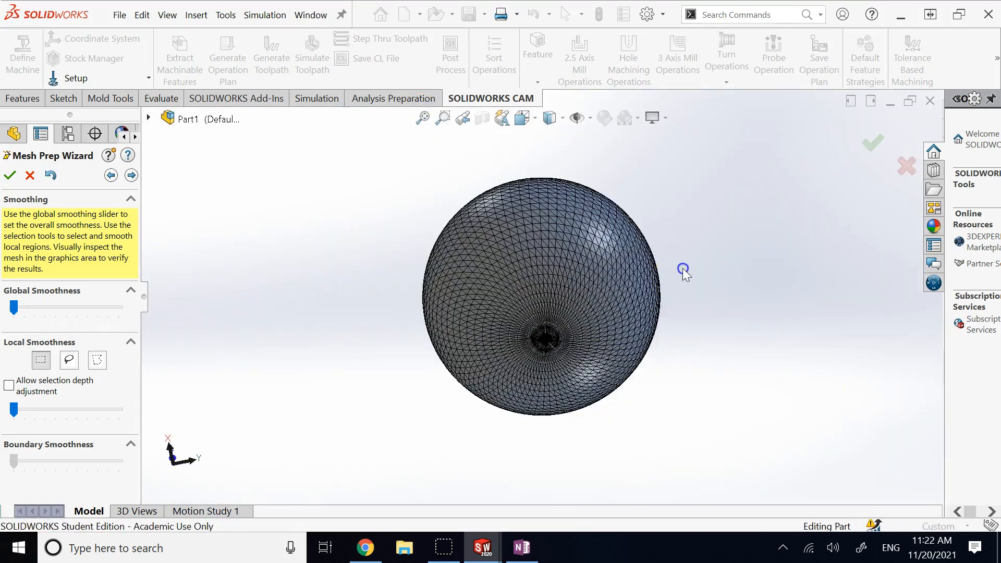
{"action": "key", "text": "Down"}
{"action": "key", "text": "Down"}
{"action": "key", "text": "Down"}
{"action": "key", "text": "Down"}
{"action": "key", "text": "Down"}
{"action": "key", "text": "Down"}
{"action": "key", "text": "Down"}
{"action": "key", "text": "Down"}
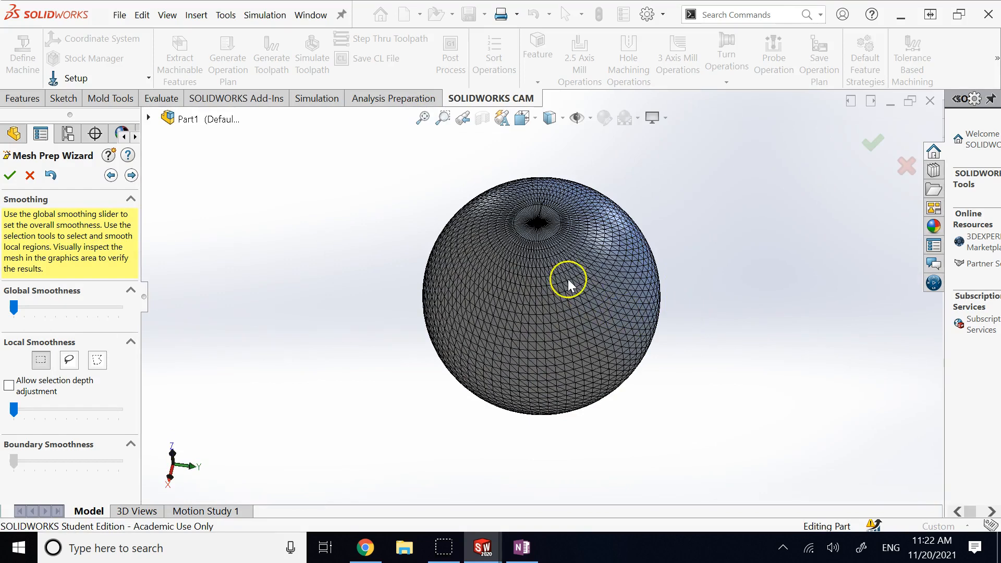
{"action": "scroll", "coordinate": [595, 217], "scroll_direction": "down", "scroll_amount": 2}
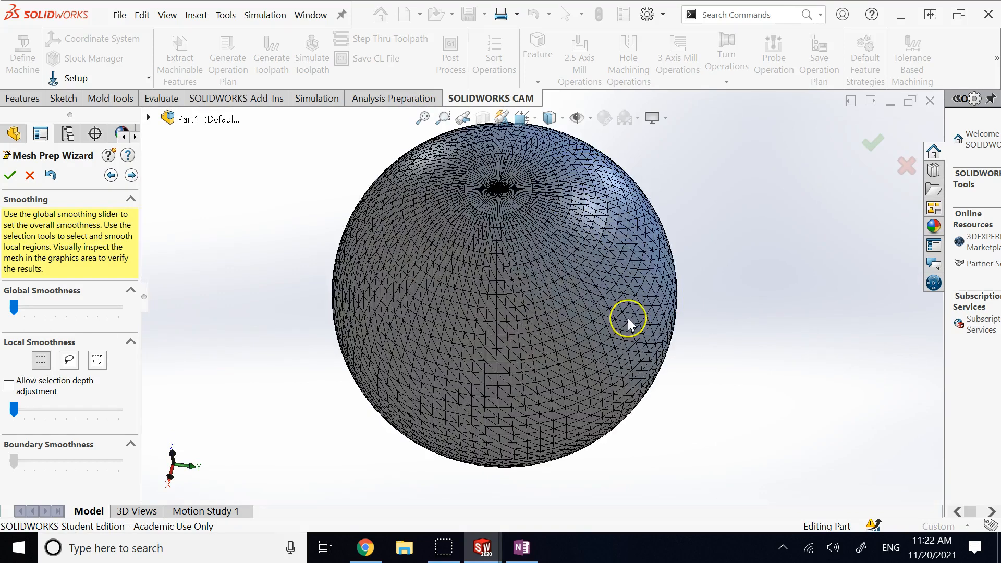
{"action": "scroll", "coordinate": [571, 265], "scroll_direction": "down", "scroll_amount": 1}
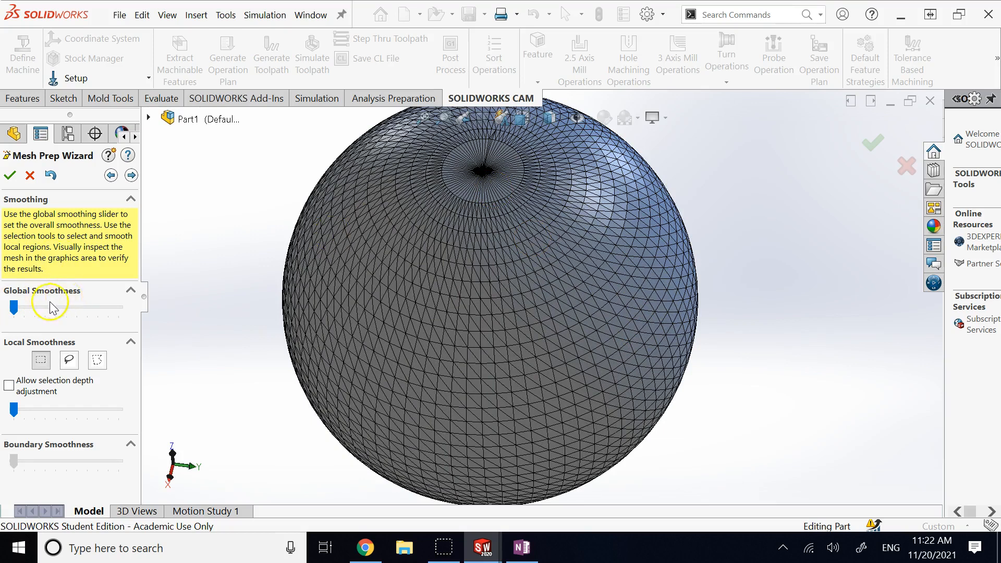
Step: Raise the Global Smoothness slider and advance to Mesh Completion
{"action": "left_click", "coordinate": [35, 307]}
{"action": "left_click_drag", "start_coordinate": [35, 308], "coordinate": [75, 308]}
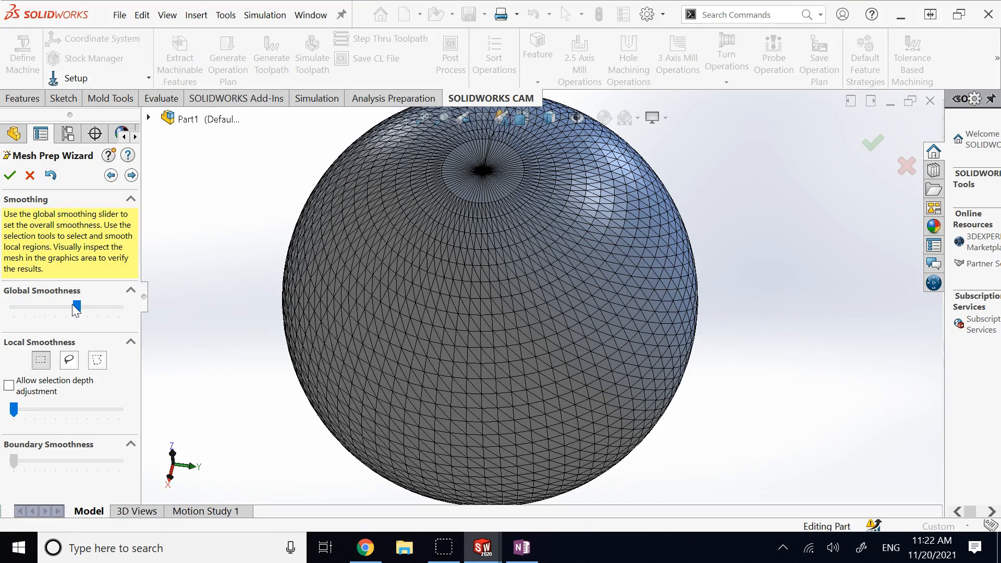
{"action": "left_click", "coordinate": [132, 175]}
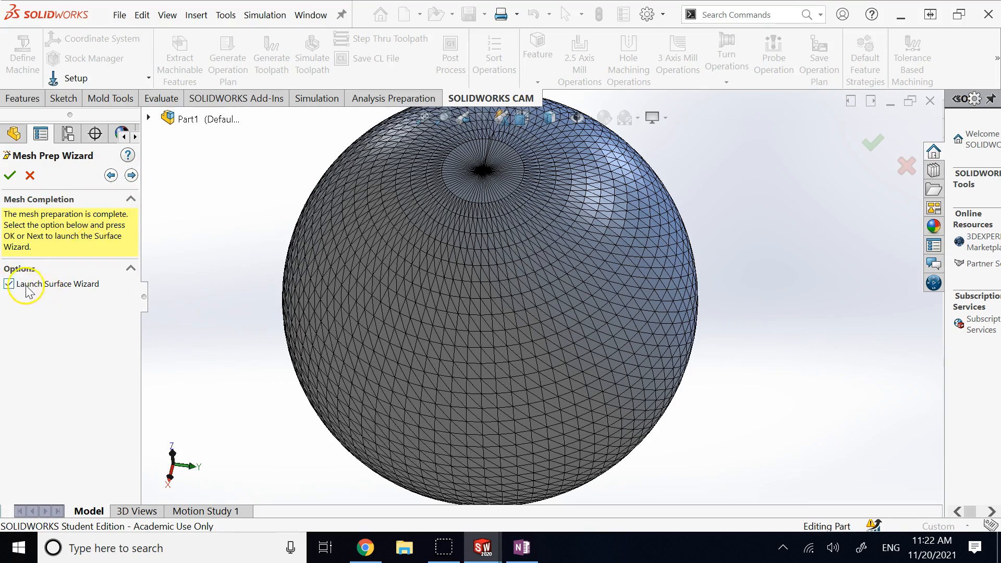
Step: Launch the Surface Wizard with Automatic creation selected and continue to its surface settings
{"action": "left_click", "coordinate": [133, 175]}
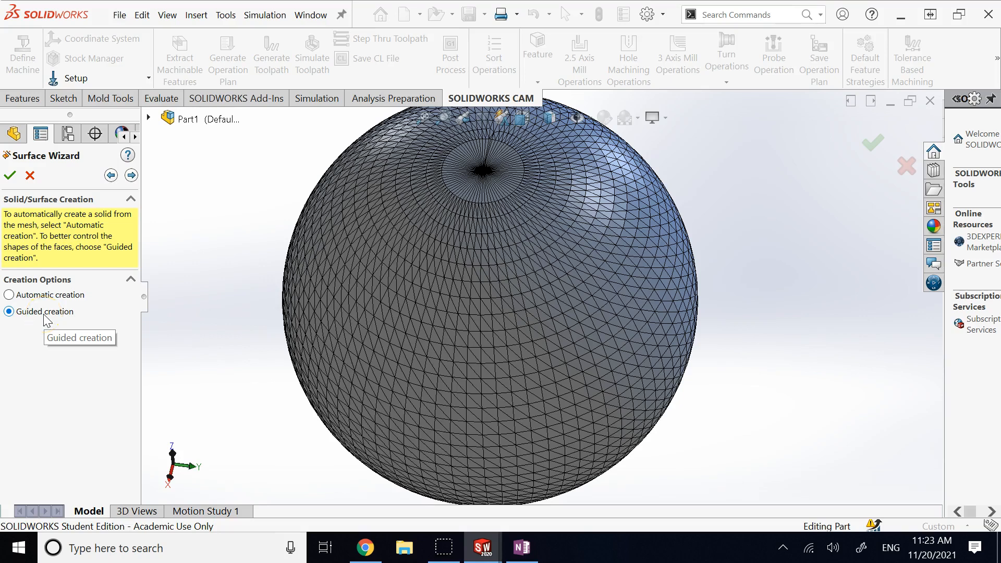
{"action": "left_click", "coordinate": [47, 295]}
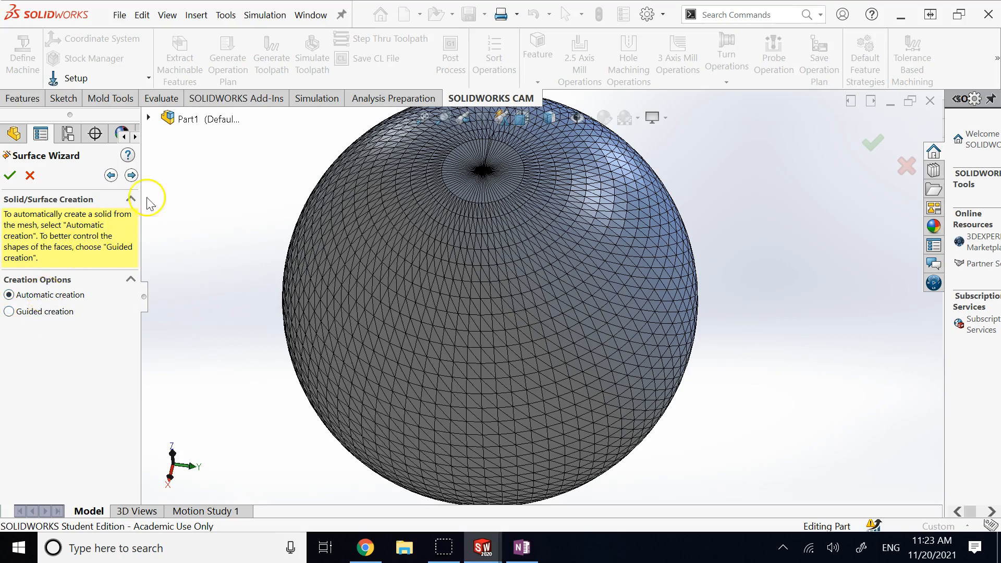
{"action": "left_click", "coordinate": [132, 175]}
{"action": "left_click", "coordinate": [163, 230]}
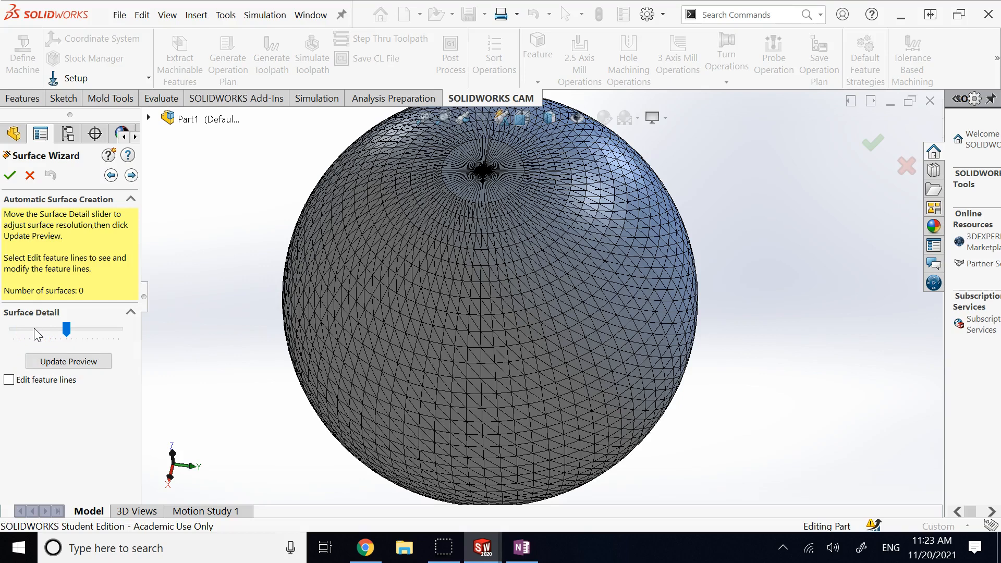
Step: Set Surface Detail near maximum and generate the solid, producing a 504-face model
{"action": "left_click", "coordinate": [96, 331]}
{"action": "left_click_drag", "start_coordinate": [71, 329], "coordinate": [116, 329]}
{"action": "left_click", "coordinate": [131, 175]}
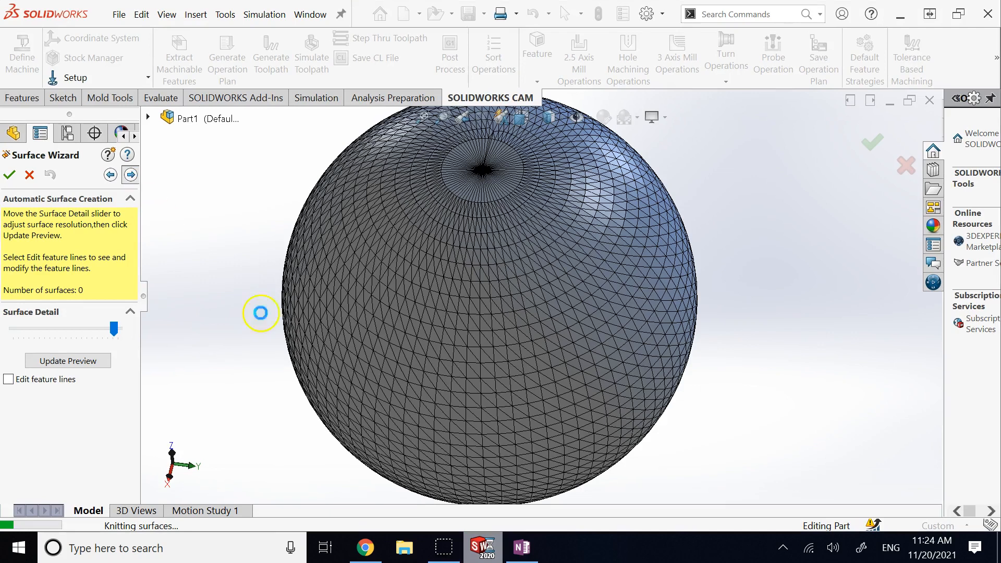
{"action": "mouse_move", "coordinate": [521, 549]}
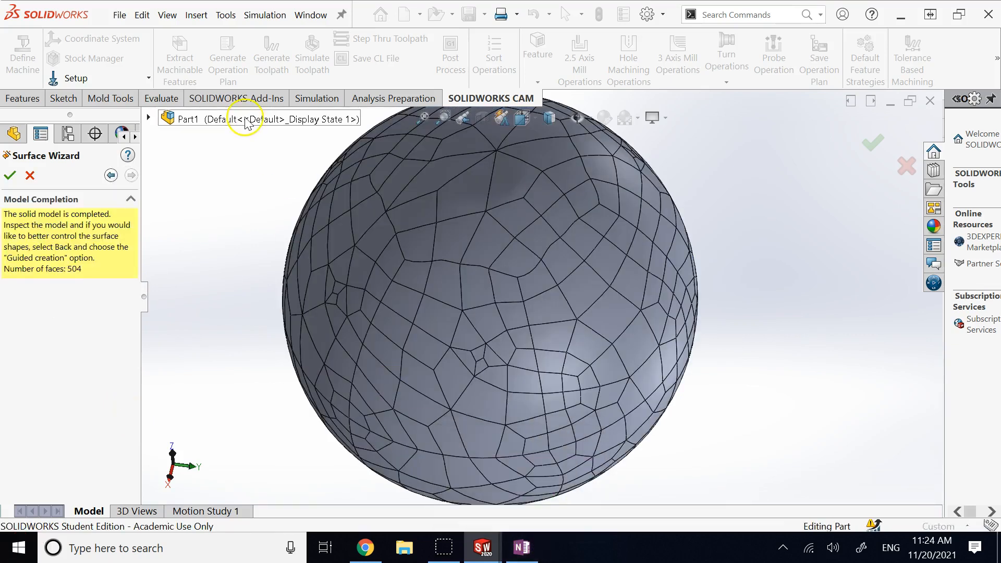
{"action": "scroll", "coordinate": [665, 263], "scroll_direction": "up", "scroll_amount": 2}
{"action": "scroll", "coordinate": [665, 263], "scroll_direction": "up", "scroll_amount": 1}
{"action": "scroll", "coordinate": [665, 263], "scroll_direction": "down", "scroll_amount": 1}
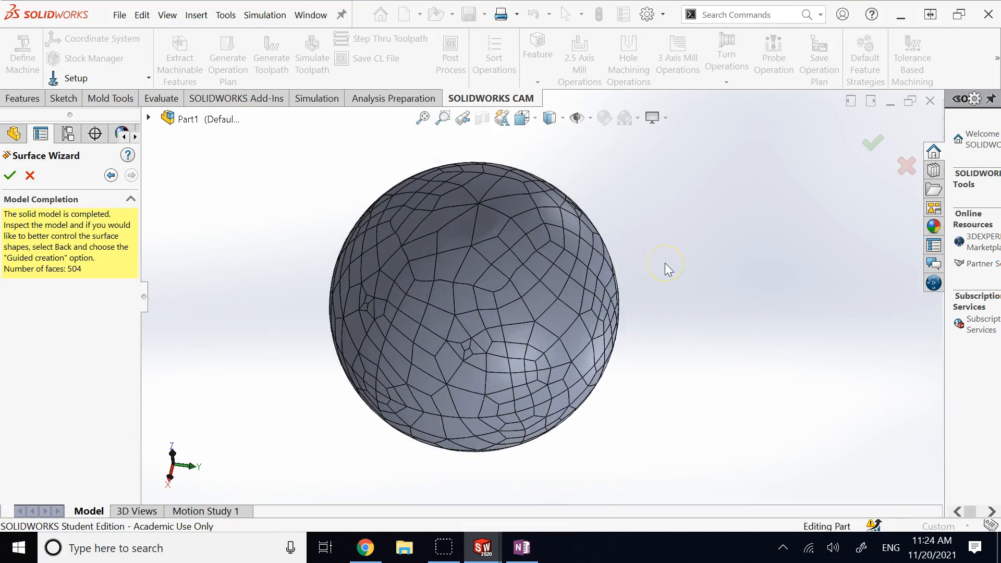
{"action": "key", "text": "Left"}
{"action": "key", "text": "Left"}
{"action": "key", "text": "Left"}
{"action": "key", "text": "Left"}
{"action": "key", "text": "Left"}
{"action": "key", "text": "Left"}
{"action": "key", "text": "Left"}
{"action": "key", "text": "Left"}
{"action": "key", "text": "Left"}
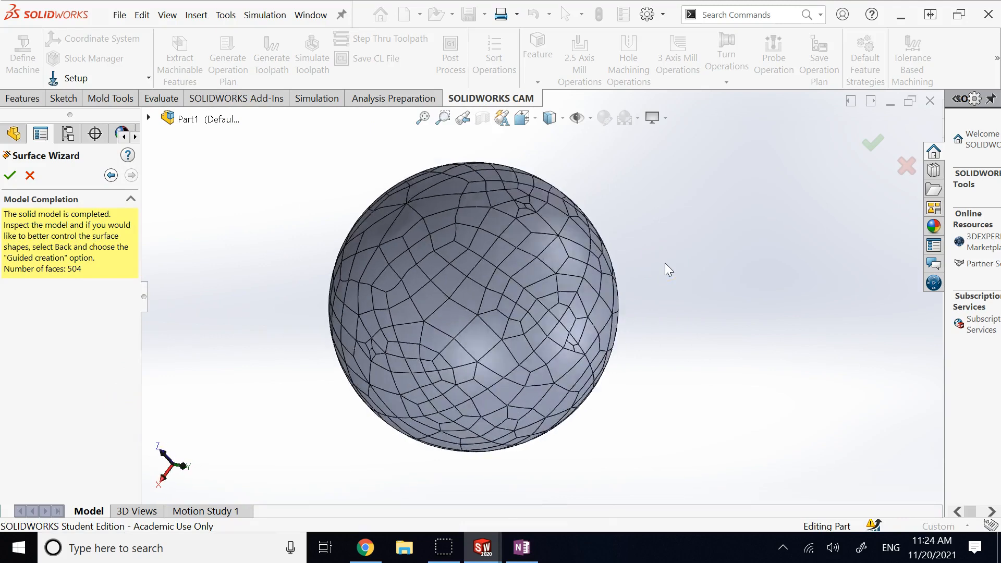
{"action": "key", "text": "Left"}
{"action": "key", "text": "Left"}
{"action": "key", "text": "Left"}
{"action": "key", "text": "Left"}
{"action": "key", "text": "Left"}
{"action": "key", "text": "Left"}
{"action": "key", "text": "Left"}
{"action": "key", "text": "Left"}
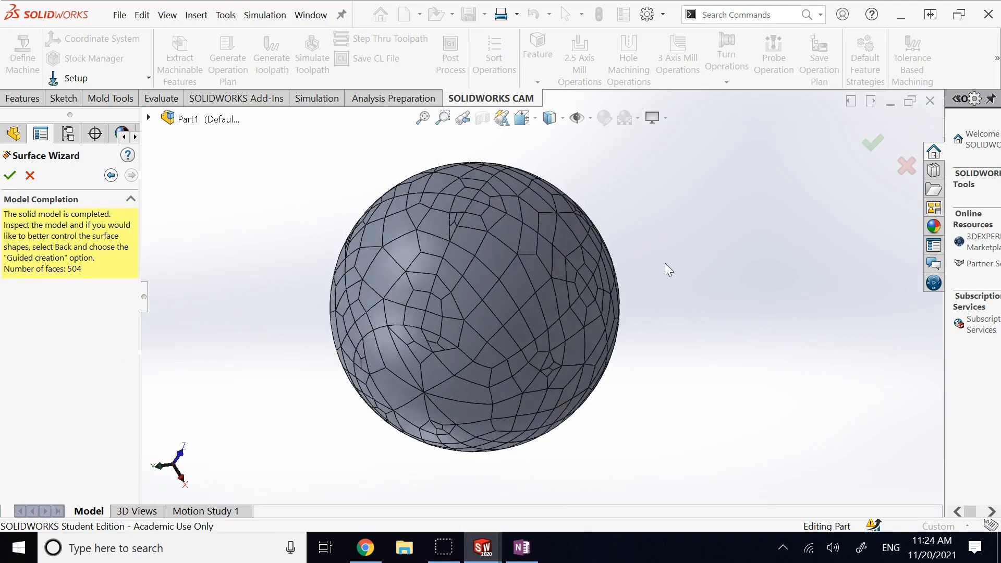
{"action": "key", "text": "Left"}
{"action": "key", "text": "Left"}
{"action": "key", "text": "Left"}
{"action": "key", "text": "Left"}
{"action": "key", "text": "Left"}
{"action": "key", "text": "Left"}
{"action": "key", "text": "Left"}
{"action": "key", "text": "Left"}
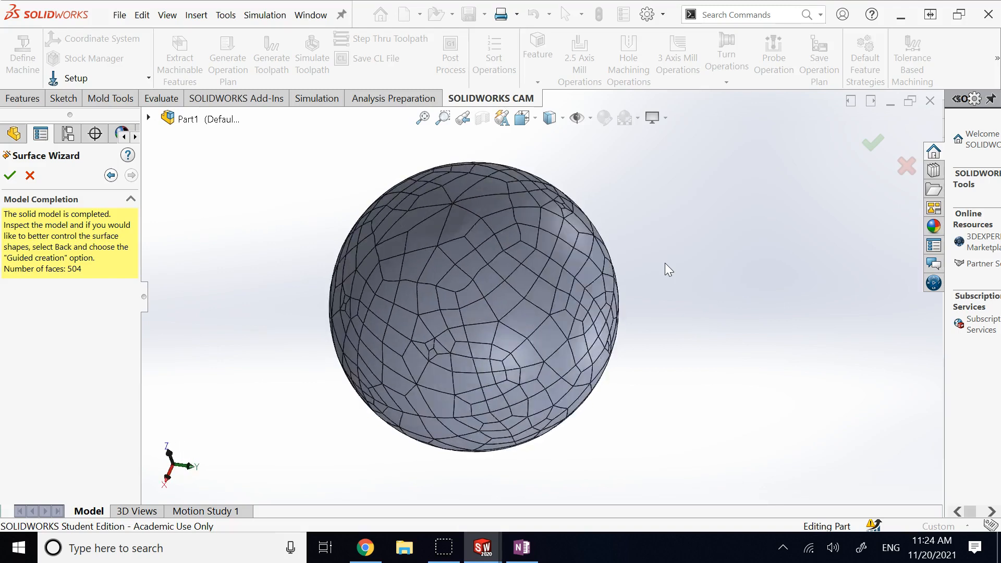
{"action": "key", "text": "Up"}
{"action": "key", "text": "Up"}
{"action": "key", "text": "Up"}
{"action": "key", "text": "Up"}
{"action": "key", "text": "Up"}
{"action": "key", "text": "Up"}
{"action": "key", "text": "Up"}
{"action": "key", "text": "Up"}
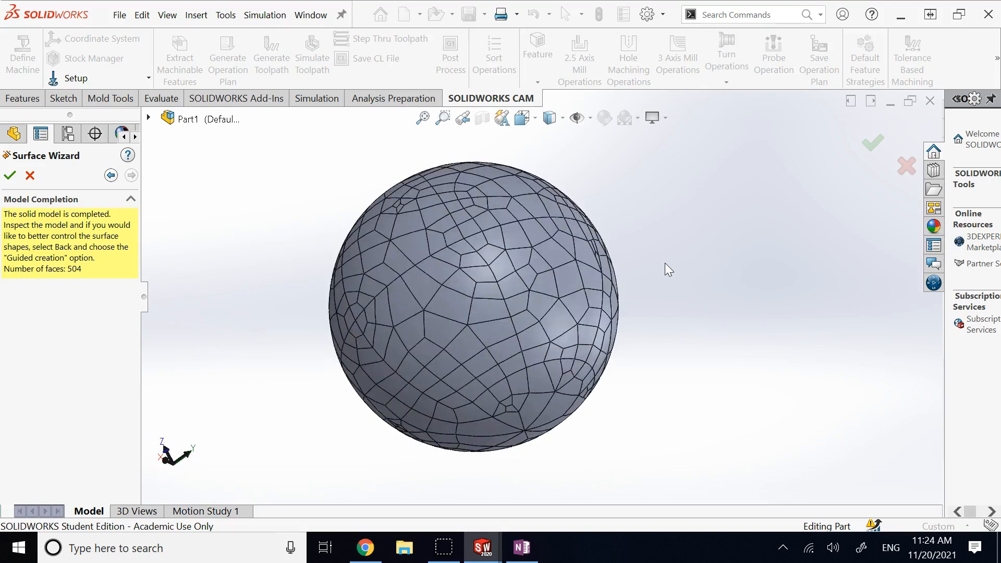
{"action": "key", "text": "Up"}
{"action": "key", "text": "Up"}
{"action": "key", "text": "Up"}
{"action": "key", "text": "Up"}
{"action": "key", "text": "Up"}
{"action": "key", "text": "Up"}
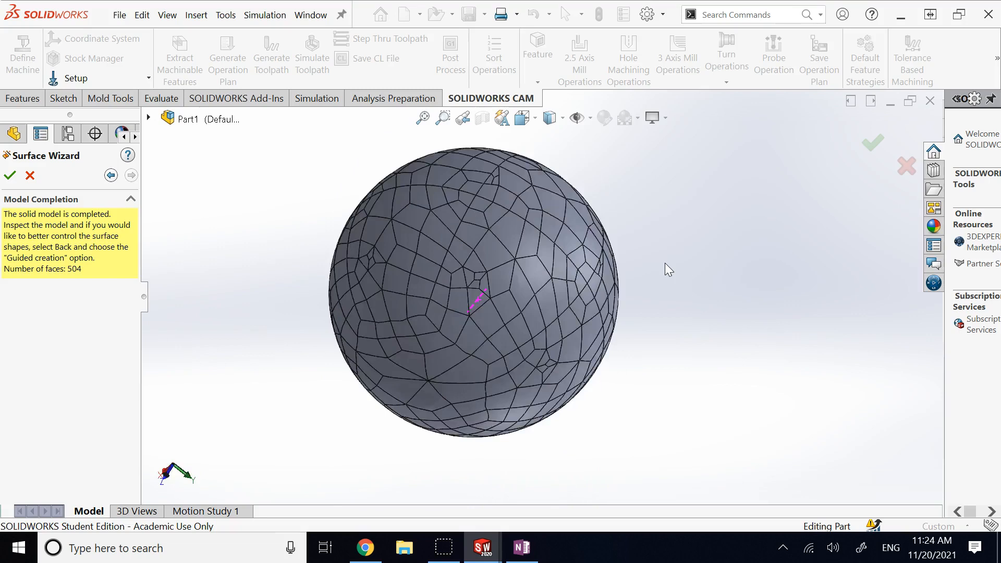
{"action": "key", "text": "Up"}
{"action": "key", "text": "Up"}
{"action": "key", "text": "Up"}
{"action": "key", "text": "Up"}
Step: Accept the completed solid Imported1 and shade the sphere without mesh edges
{"action": "left_click", "coordinate": [9, 176]}
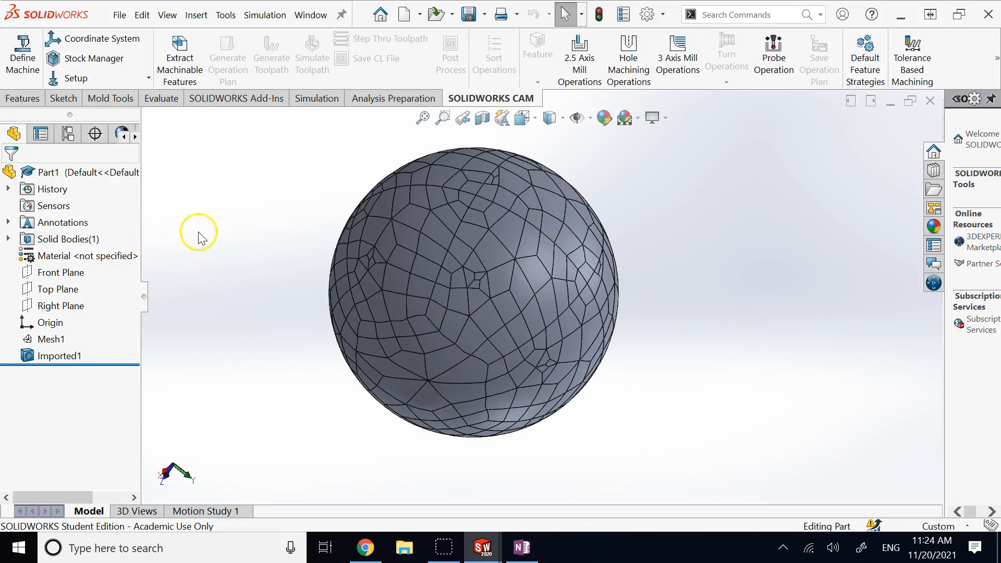
{"action": "left_click", "coordinate": [55, 357]}
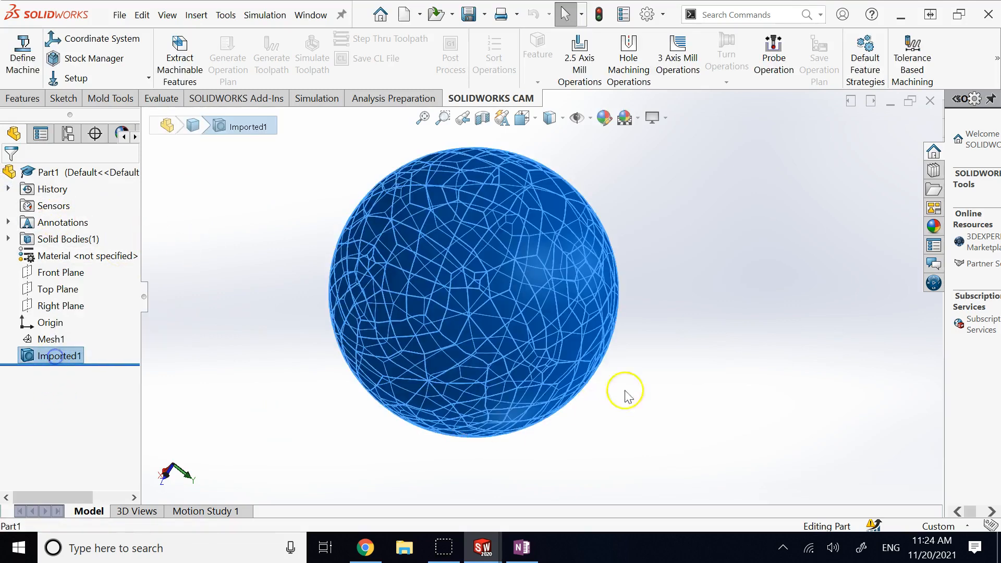
{"action": "left_click", "coordinate": [855, 311]}
{"action": "left_click", "coordinate": [576, 118]}
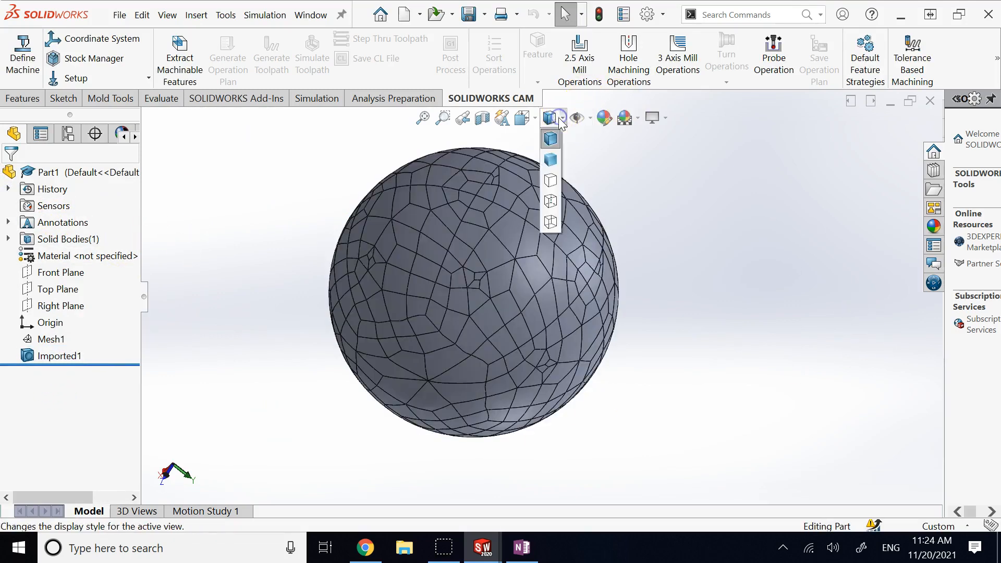
{"action": "left_click", "coordinate": [554, 156]}
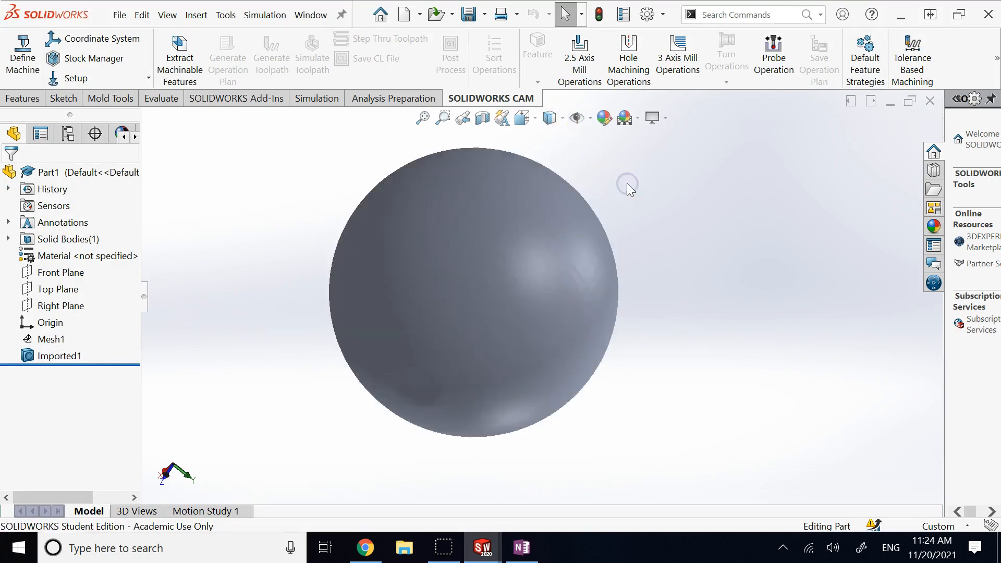
Step: Orbit the sphere toward a top view and switch back to Shaded with Edges
{"action": "key", "text": "Up"}
{"action": "key", "text": "Up"}
{"action": "key", "text": "Up"}
{"action": "key", "text": "Up"}
{"action": "key", "text": "Up"}
{"action": "key", "text": "Up"}
{"action": "key", "text": "Up"}
{"action": "key", "text": "Up"}
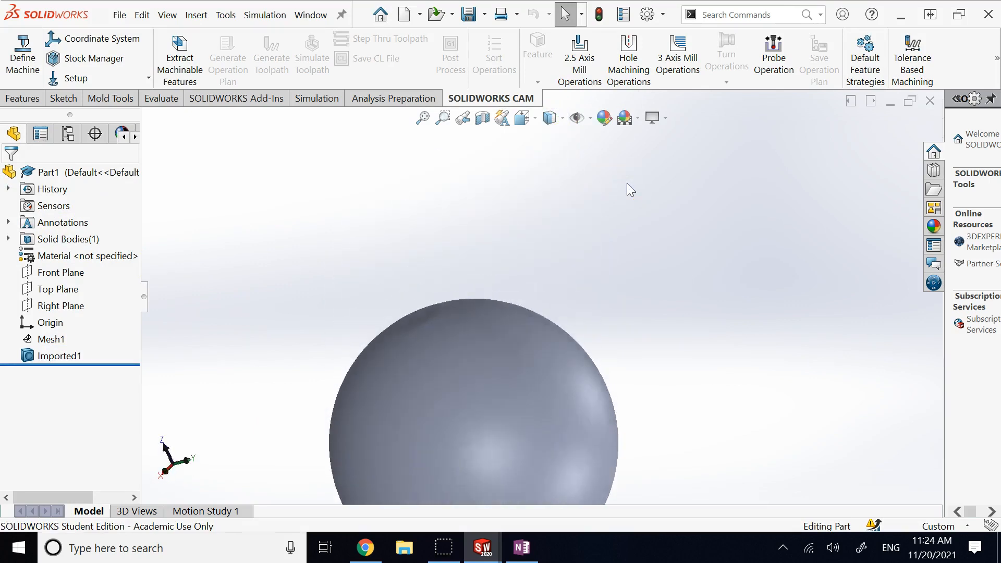
{"action": "key", "text": "Up"}
{"action": "key", "text": "Up"}
{"action": "key", "text": "Down"}
{"action": "key", "text": "Down"}
{"action": "key", "text": "Down"}
{"action": "key", "text": "Down"}
{"action": "key", "text": "Down"}
{"action": "key", "text": "Down"}
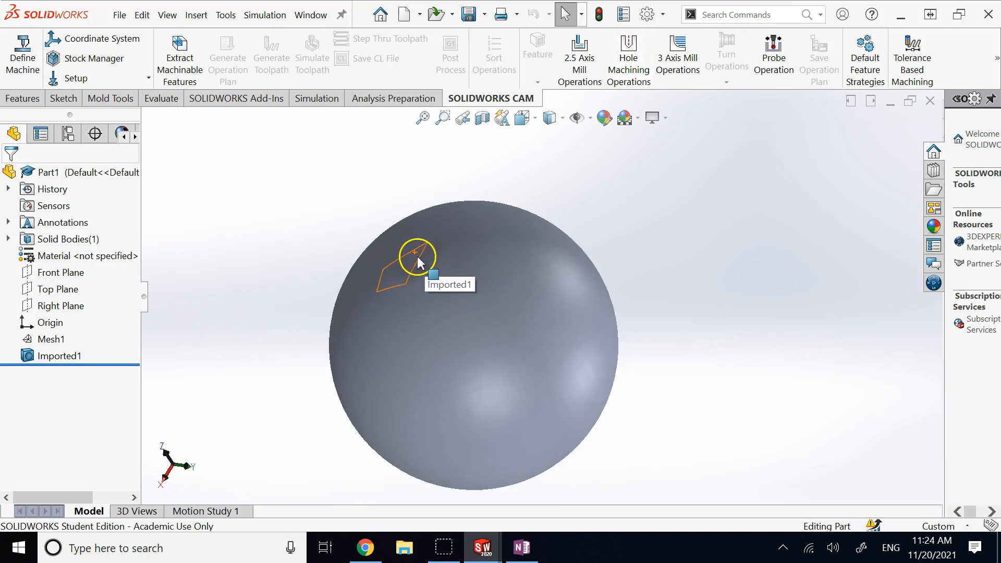
{"action": "scroll", "coordinate": [449, 307], "scroll_direction": "up", "scroll_amount": 5}
{"action": "scroll", "coordinate": [429, 303], "scroll_direction": "down", "scroll_amount": 5}
{"action": "scroll", "coordinate": [681, 267], "scroll_direction": "down", "scroll_amount": 1}
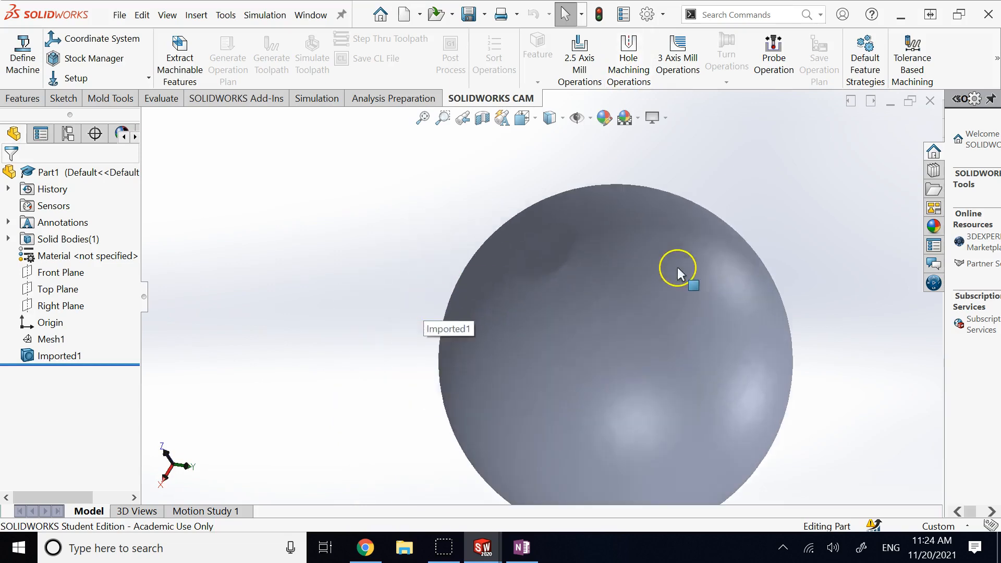
{"action": "scroll", "coordinate": [678, 267], "scroll_direction": "down", "scroll_amount": 3}
{"action": "scroll", "coordinate": [704, 260], "scroll_direction": "up", "scroll_amount": 2}
{"action": "key", "text": "Right"}
{"action": "mouse_move", "coordinate": [470, 308]}
{"action": "middle_mouse_down"}
{"action": "mouse_move", "coordinate": [498, 309]}
{"action": "mouse_move", "coordinate": [498, 373]}
{"action": "mouse_move", "coordinate": [432, 294]}
{"action": "mouse_move", "coordinate": [401, 294]}
{"action": "middle_mouse_up"}
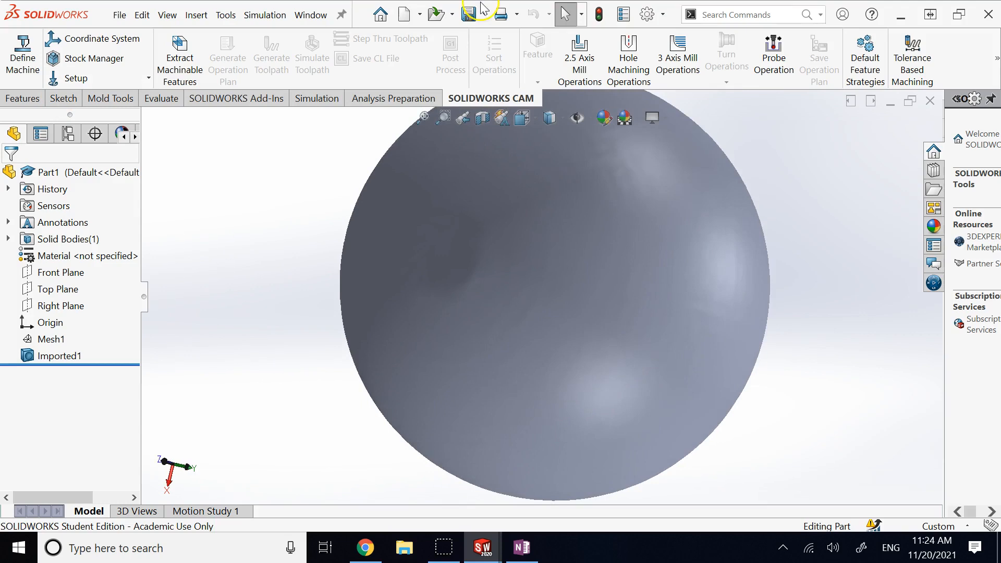
{"action": "left_click", "coordinate": [564, 119]}
{"action": "left_click", "coordinate": [552, 141]}
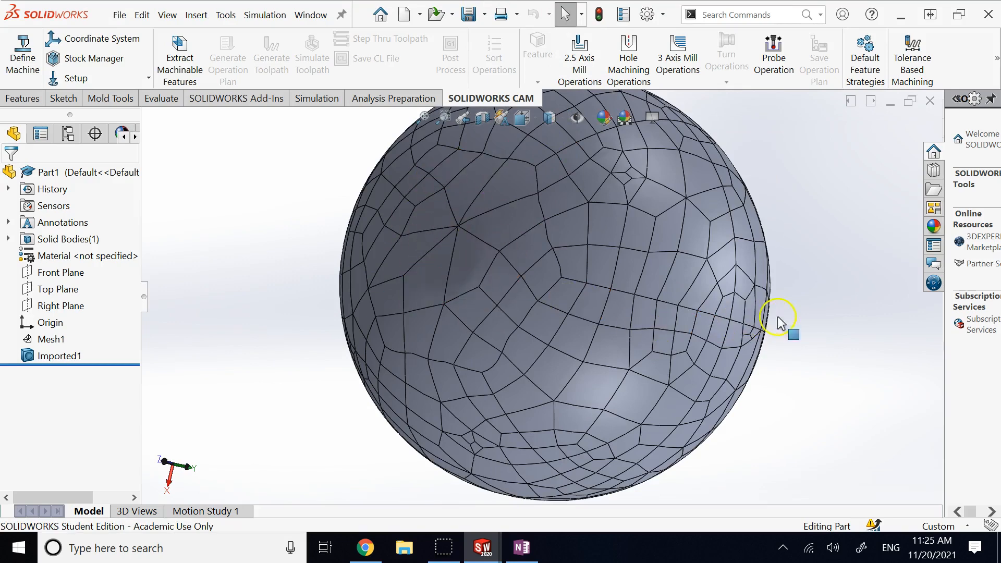
Step: Snap the sphere to a standard view and shade it without edges again
{"action": "key", "text": "space"}
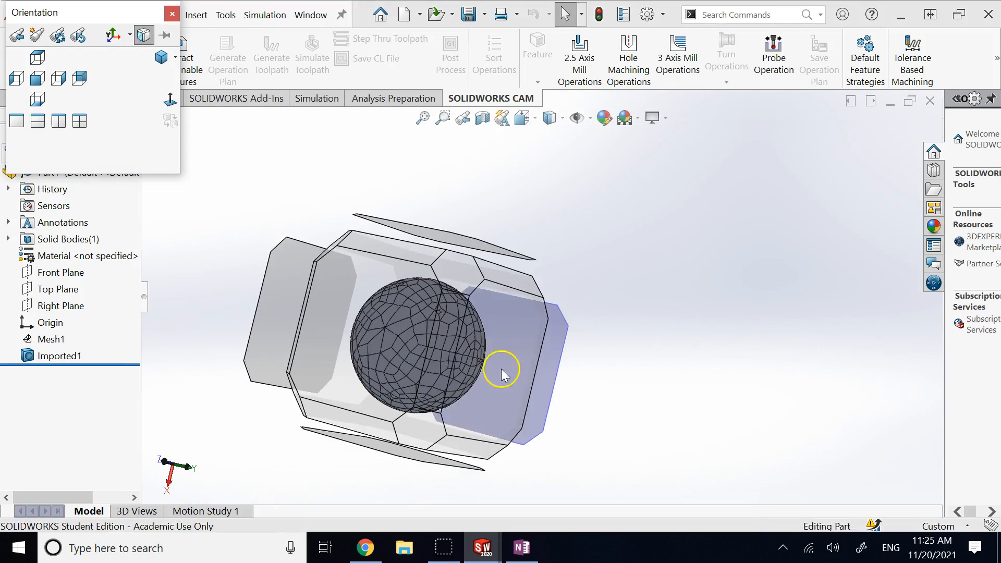
{"action": "left_click", "coordinate": [502, 368]}
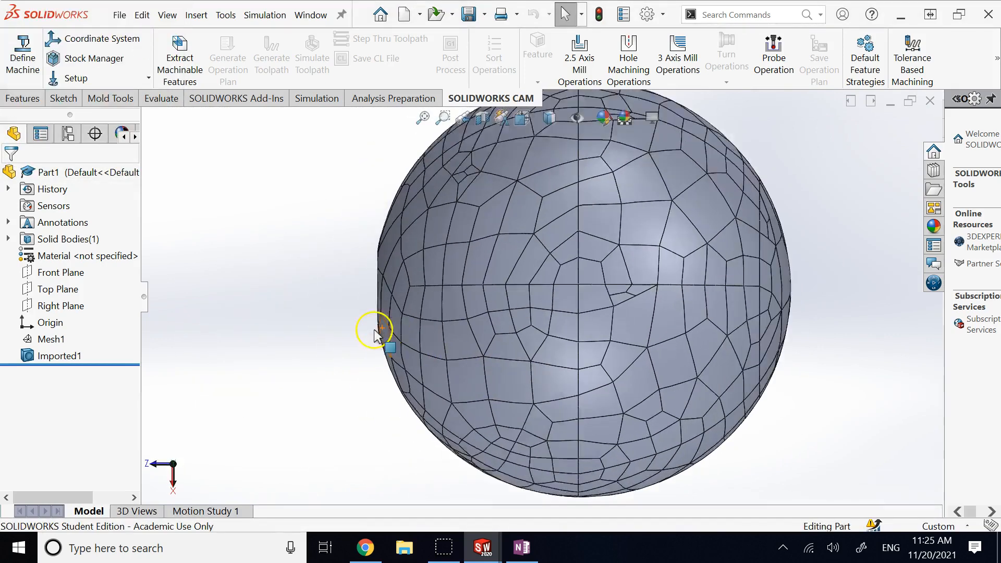
{"action": "scroll", "coordinate": [430, 248], "scroll_direction": "down", "scroll_amount": 3}
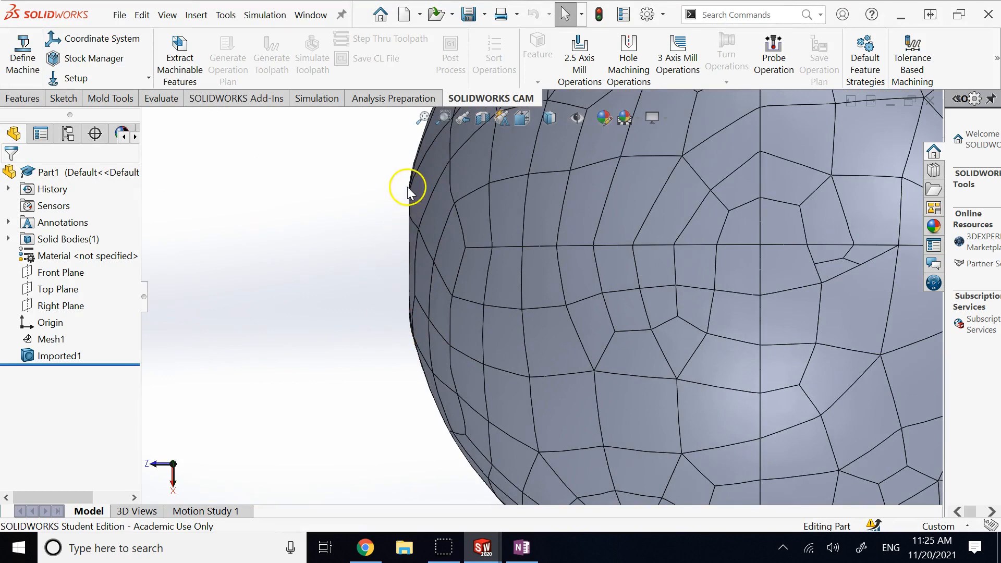
{"action": "left_click", "coordinate": [558, 118]}
{"action": "left_click", "coordinate": [549, 155]}
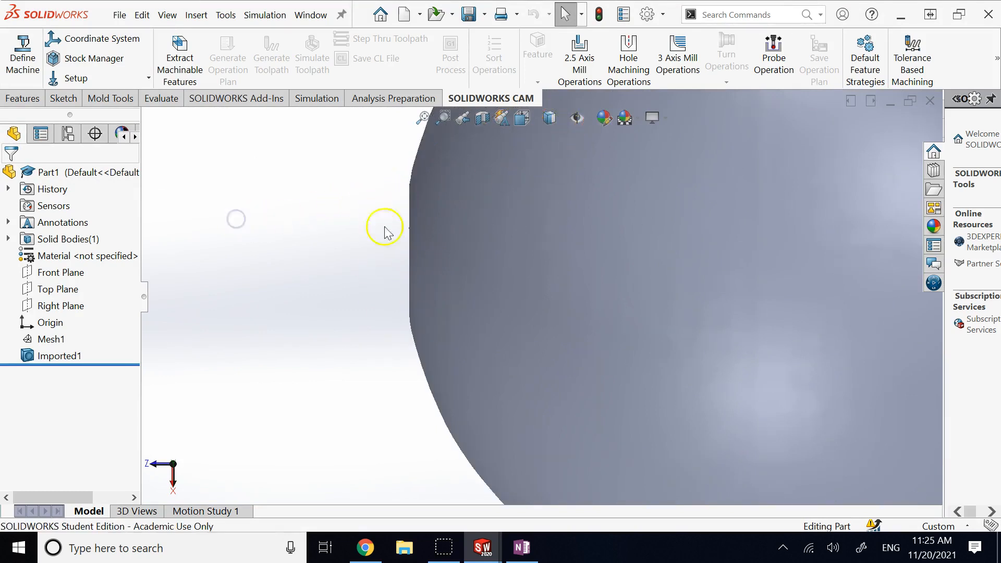
Step: Open the Body appearance settings for Imported1 from its context menu and confirm
{"action": "scroll", "coordinate": [431, 331], "scroll_direction": "up", "scroll_amount": 3}
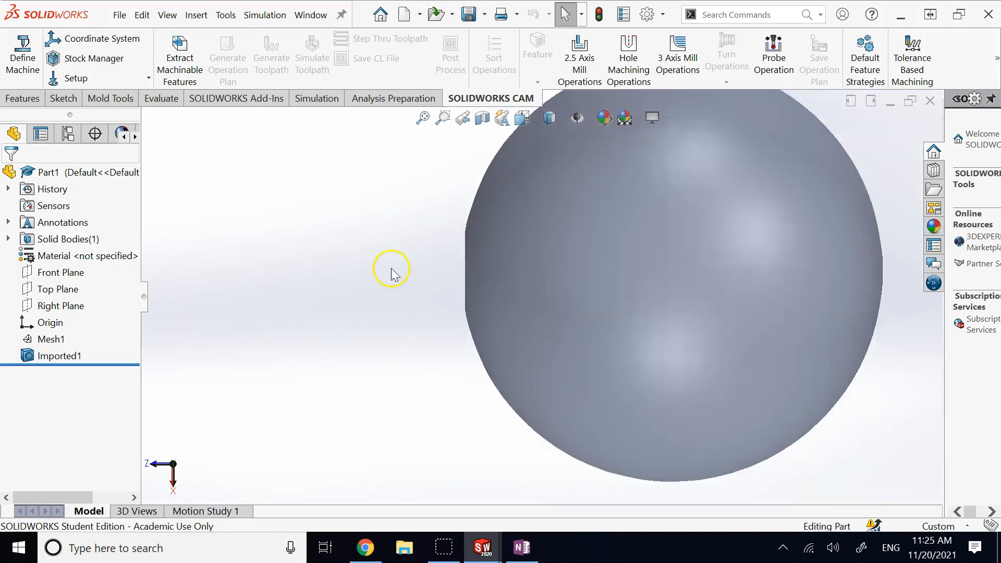
{"action": "key", "text": "Right"}
{"action": "key", "text": "Right"}
{"action": "key", "text": "Right"}
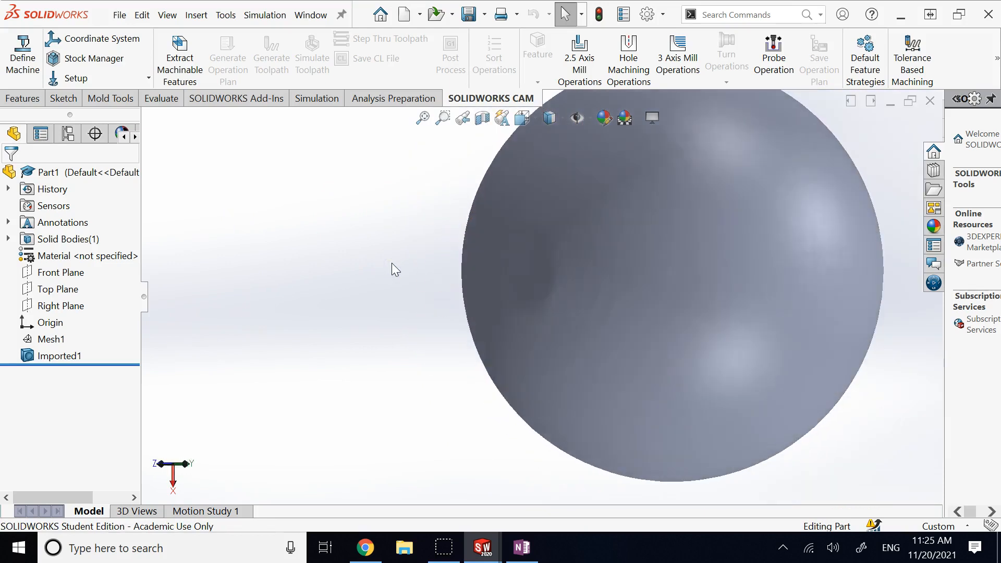
{"action": "key", "text": "Down"}
{"action": "key", "text": "Down"}
{"action": "left_click", "coordinate": [295, 277]}
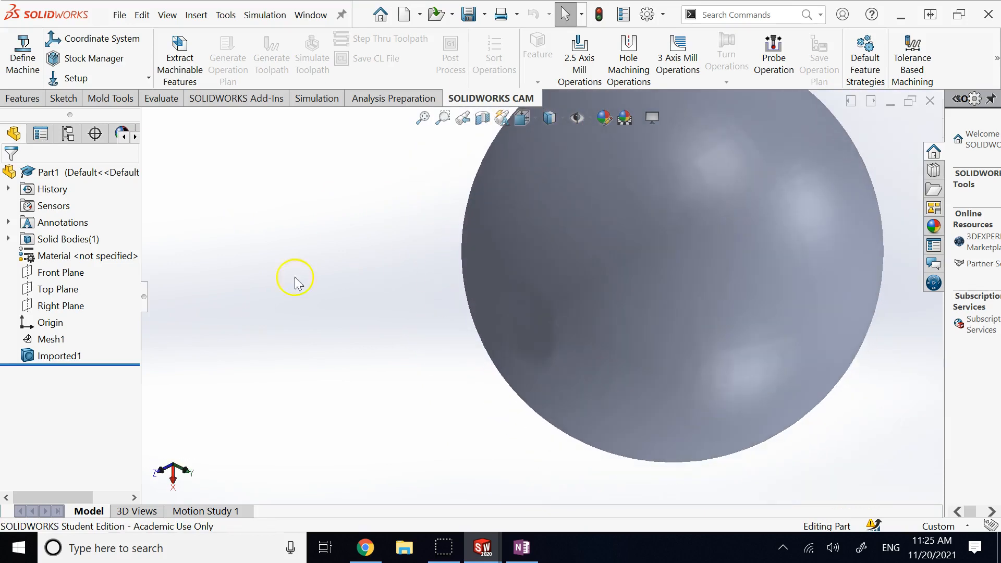
{"action": "right_click", "coordinate": [79, 360]}
{"action": "left_click", "coordinate": [158, 218]}
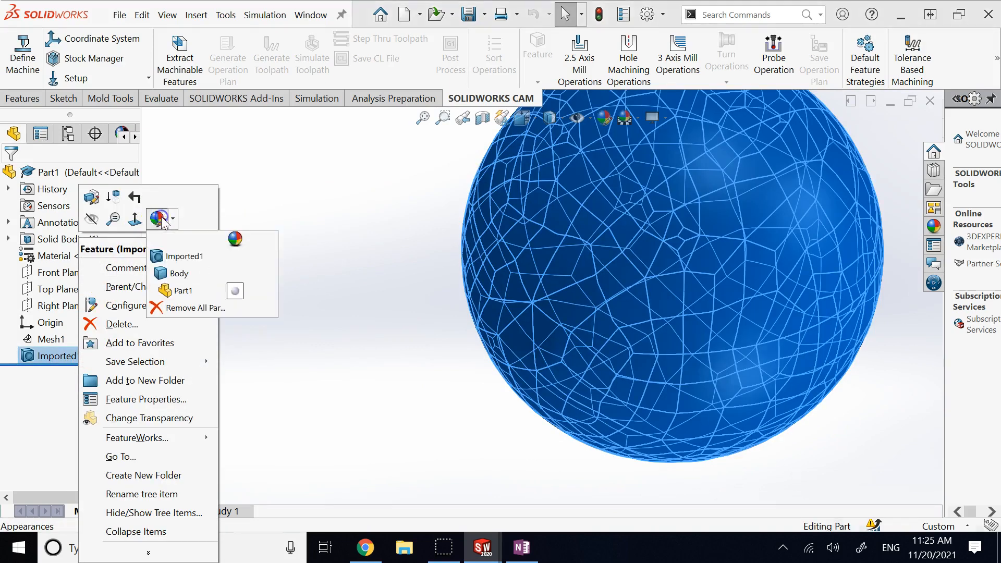
{"action": "left_click", "coordinate": [182, 264]}
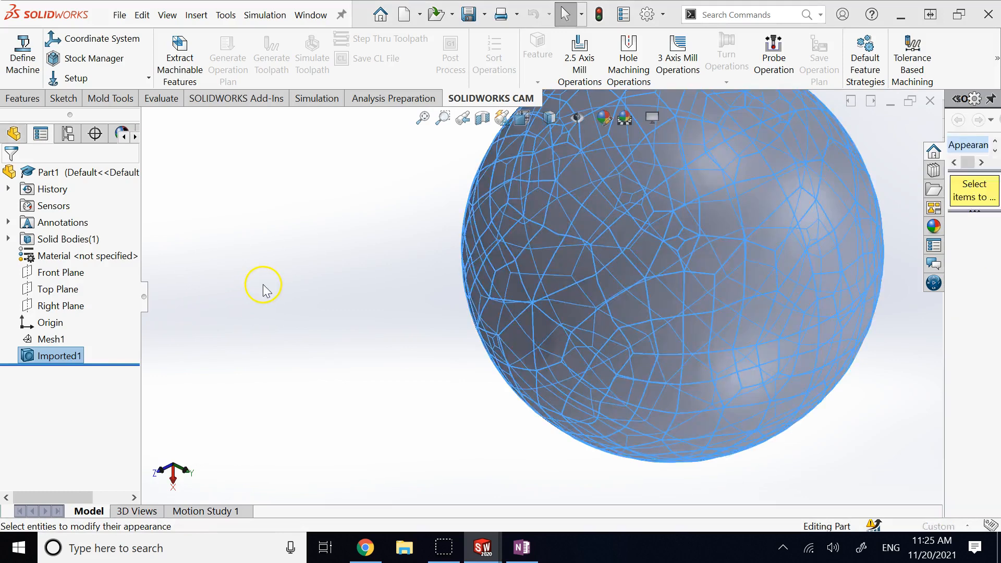
{"action": "left_click", "coordinate": [13, 172]}
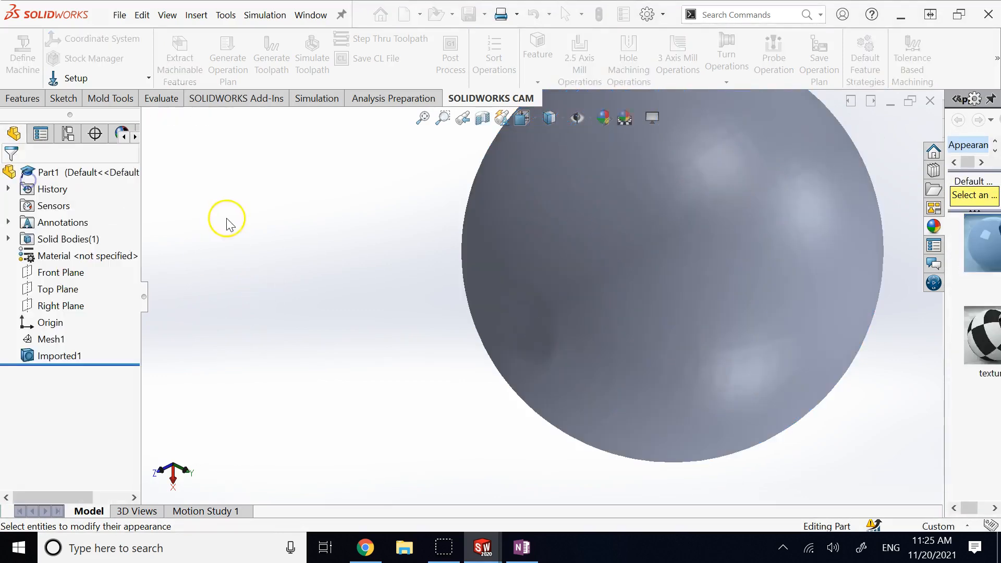
Step: Switch to the original ball document and rotate it to inspect its look
{"action": "right_click", "coordinate": [99, 256]}
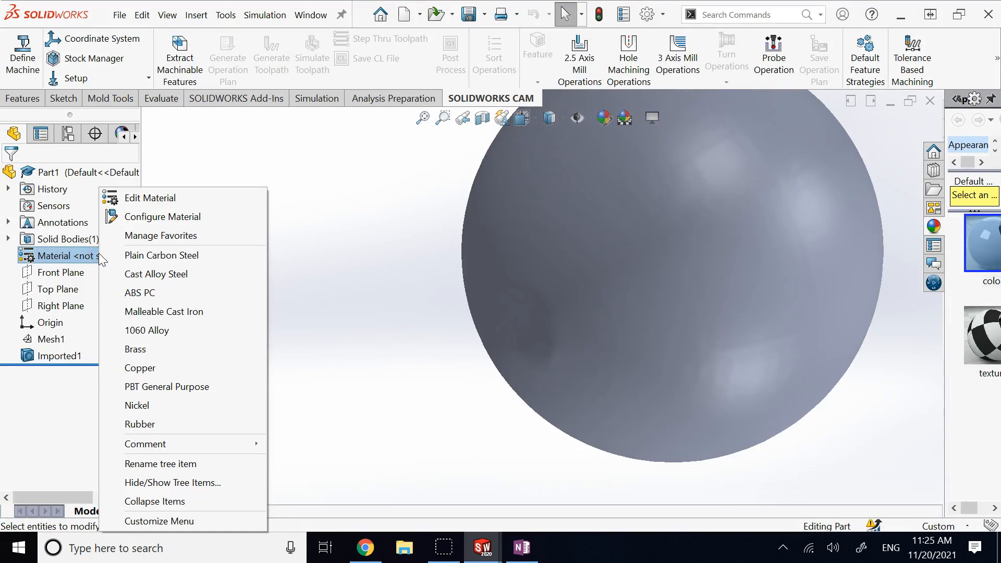
{"action": "left_click", "coordinate": [311, 15]}
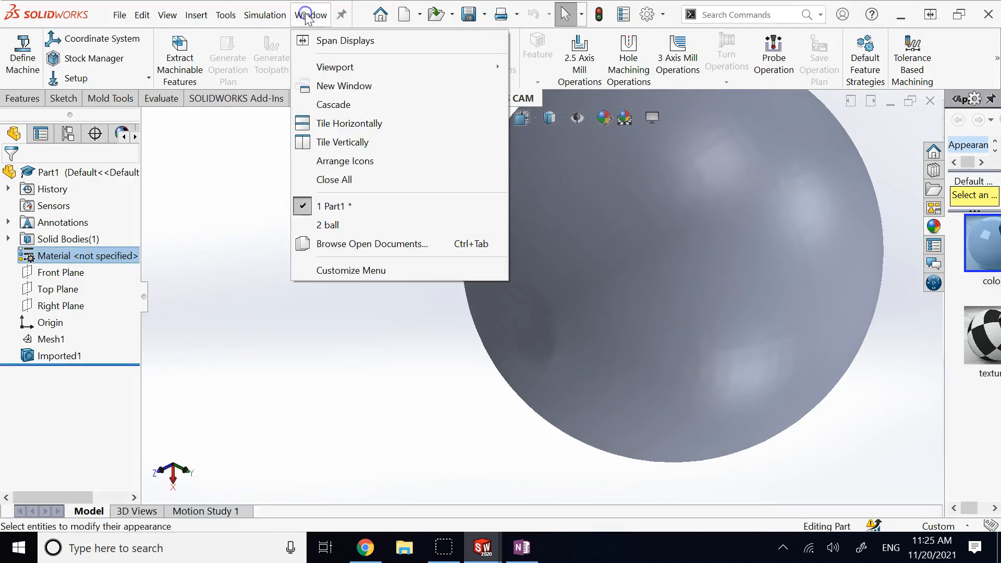
{"action": "left_click", "coordinate": [351, 230]}
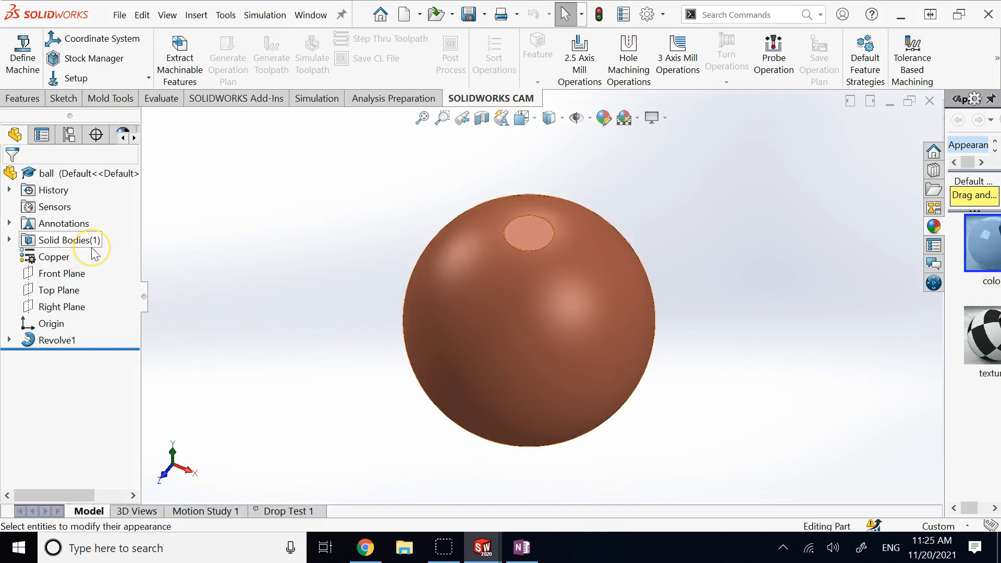
{"action": "key", "text": "Down"}
{"action": "key", "text": "Down"}
{"action": "key", "text": "Down"}
{"action": "key", "text": "Down"}
{"action": "key", "text": "Down"}
{"action": "key", "text": "Left"}
{"action": "key", "text": "Left"}
{"action": "key", "text": "Left"}
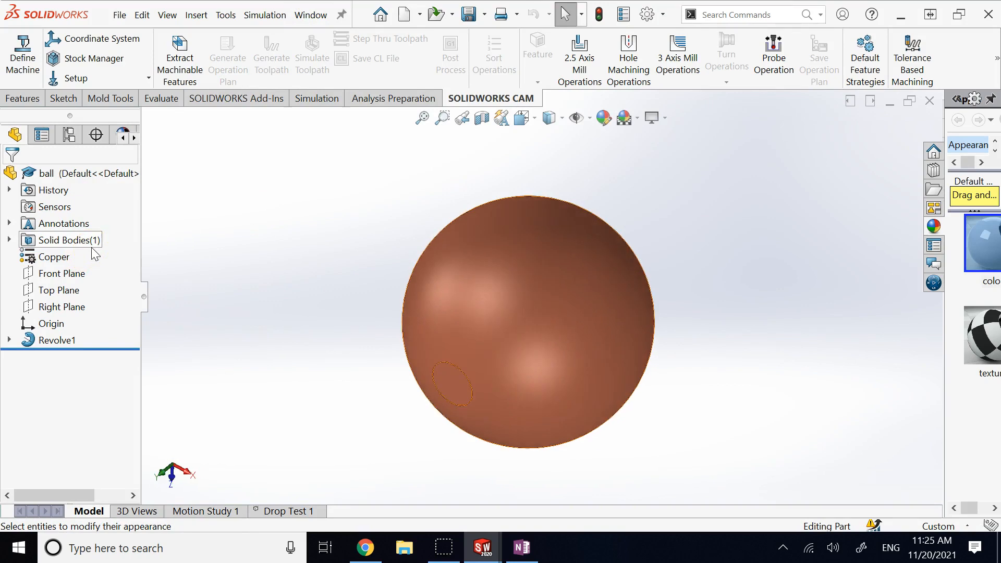
Step: Back in Part1, assign Copper as the material and fit the copper sphere in view
{"action": "left_click", "coordinate": [311, 15]}
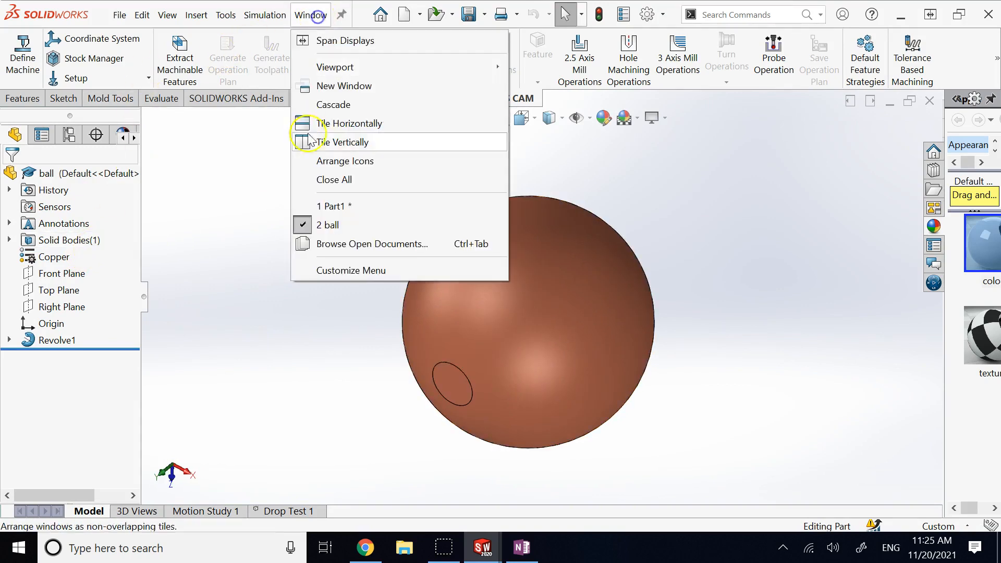
{"action": "left_click", "coordinate": [324, 203]}
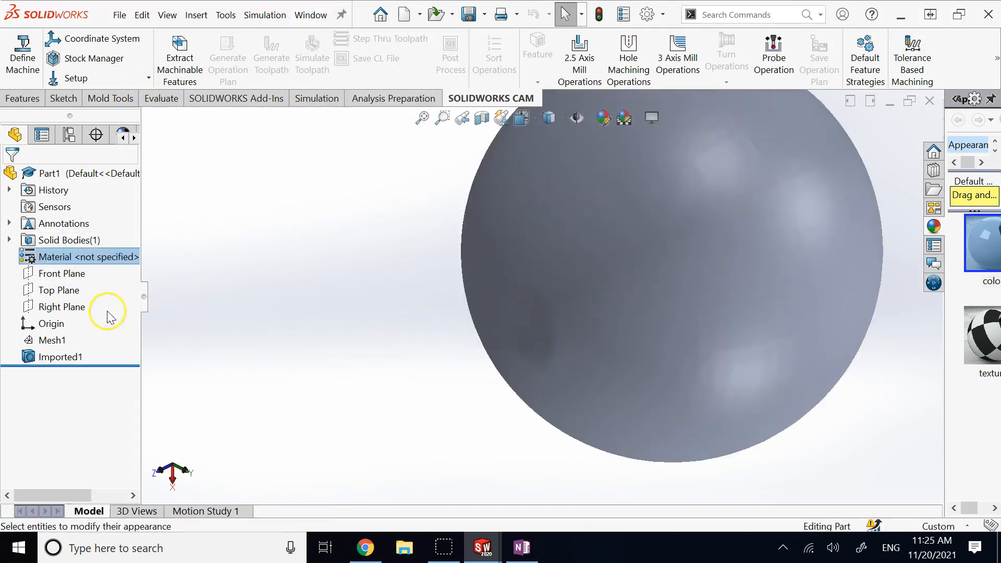
{"action": "right_click", "coordinate": [60, 257]}
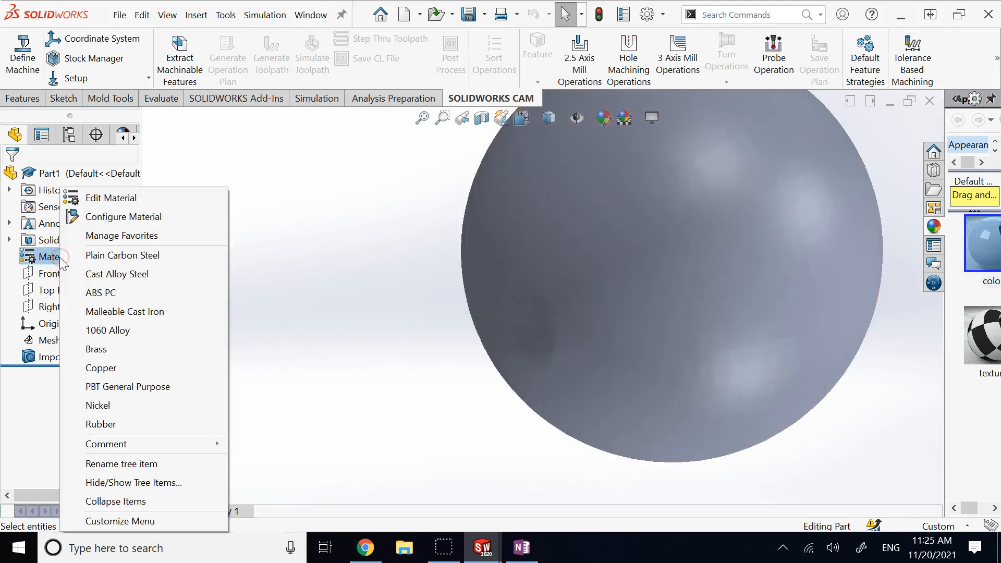
{"action": "left_click", "coordinate": [100, 368]}
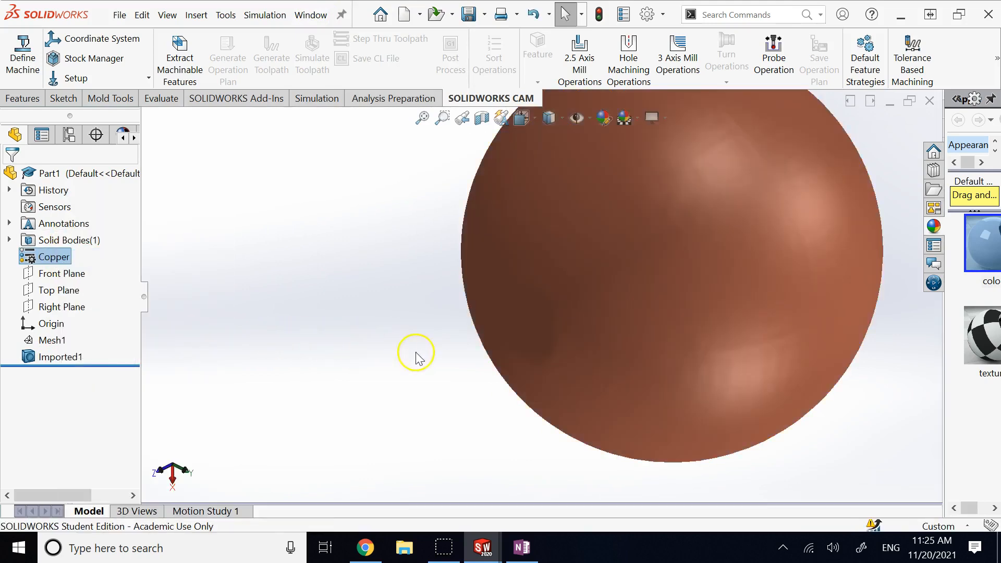
{"action": "key", "text": "f"}
{"action": "key", "text": "Right"}
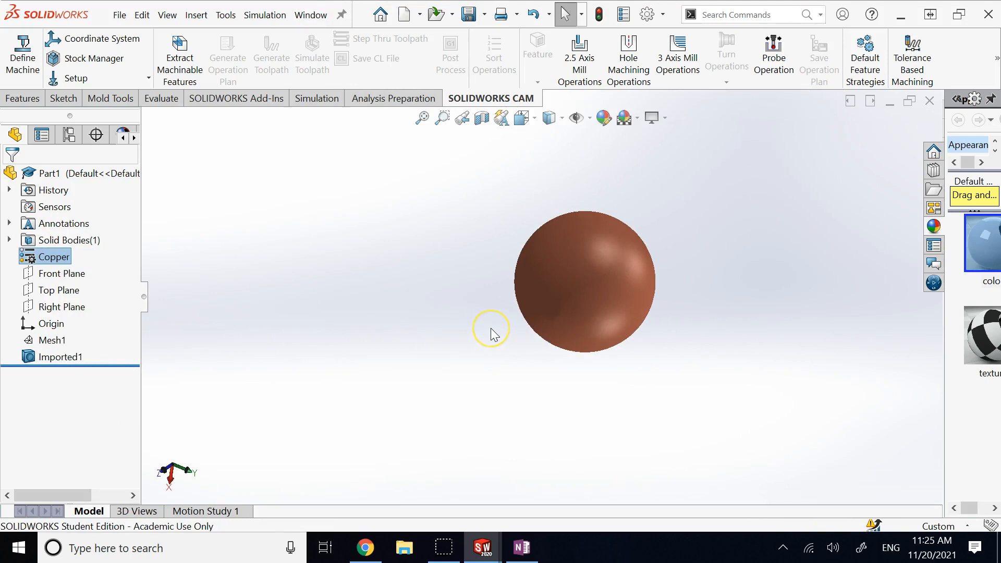
{"action": "key", "text": "Right"}
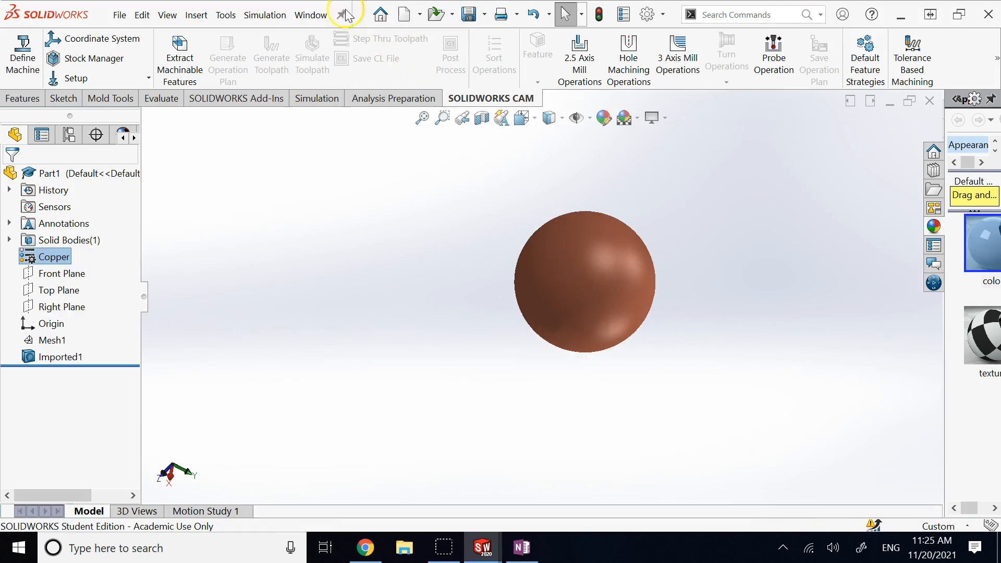
{"action": "left_click", "coordinate": [311, 15]}
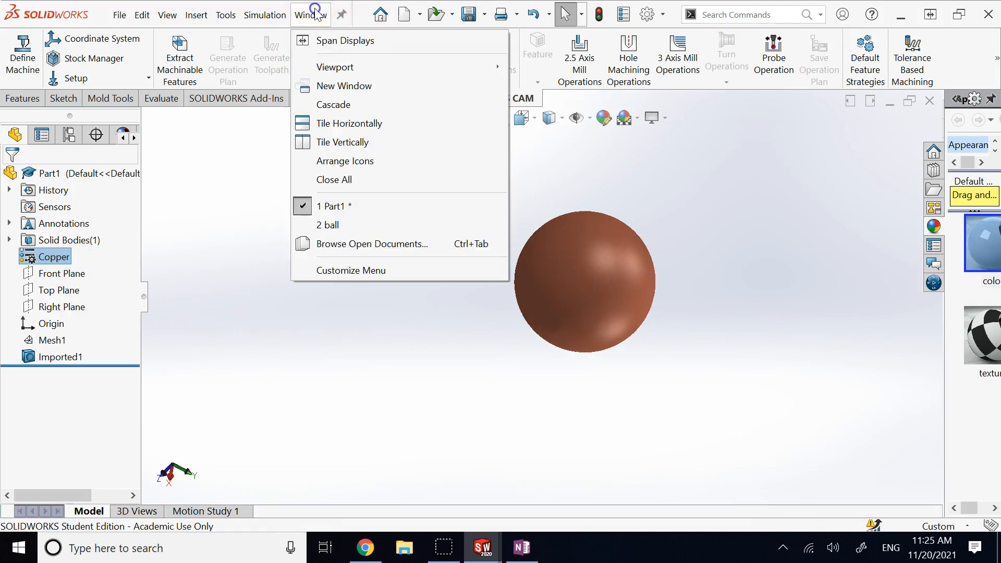
{"action": "left_click", "coordinate": [354, 144]}
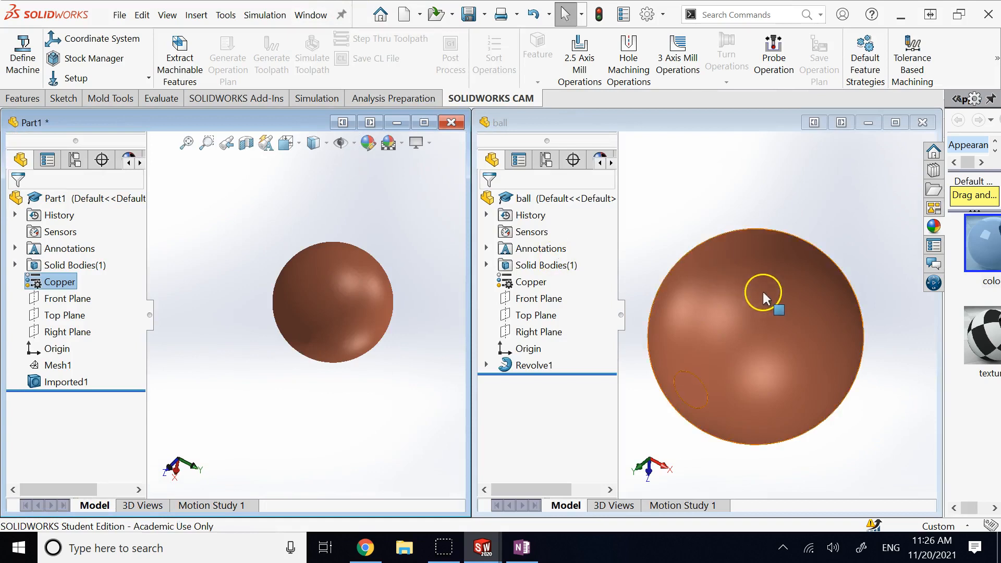
{"action": "scroll", "coordinate": [763, 298], "scroll_direction": "up", "scroll_amount": 3}
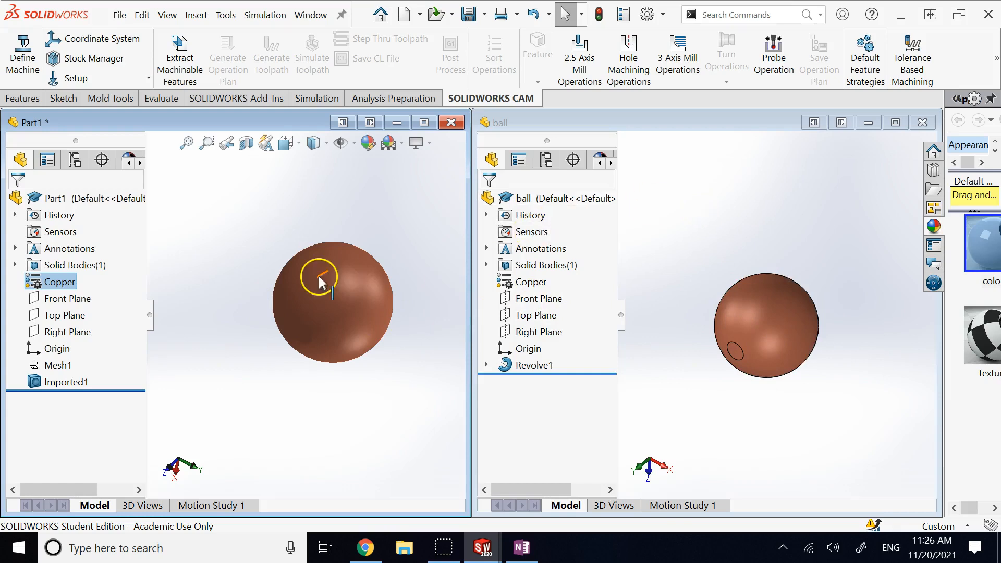
{"action": "left_click", "coordinate": [67, 382]}
{"action": "left_click", "coordinate": [532, 366]}
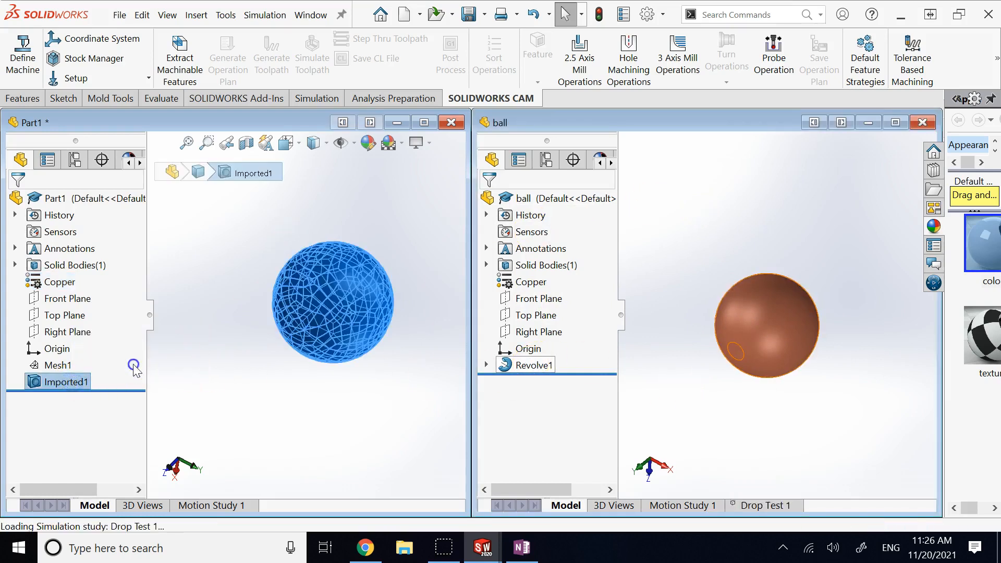
{"action": "left_click", "coordinate": [350, 282]}
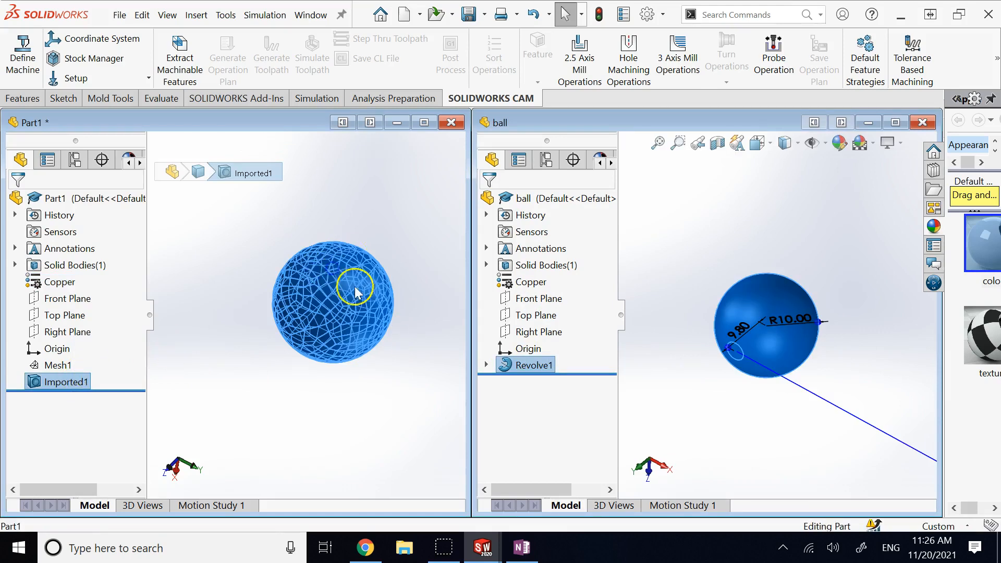
{"action": "left_click", "coordinate": [67, 381]}
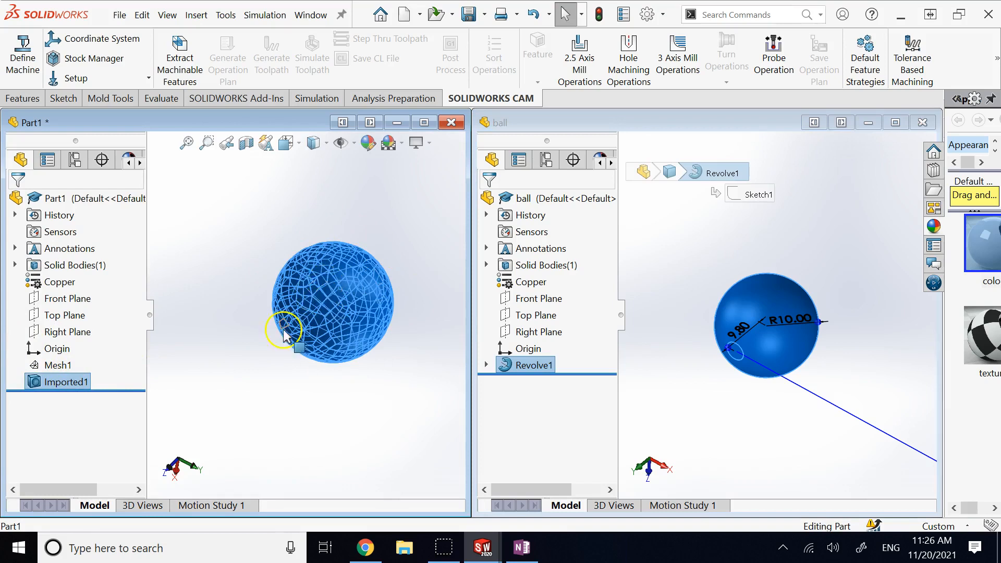
{"action": "left_click", "coordinate": [296, 415]}
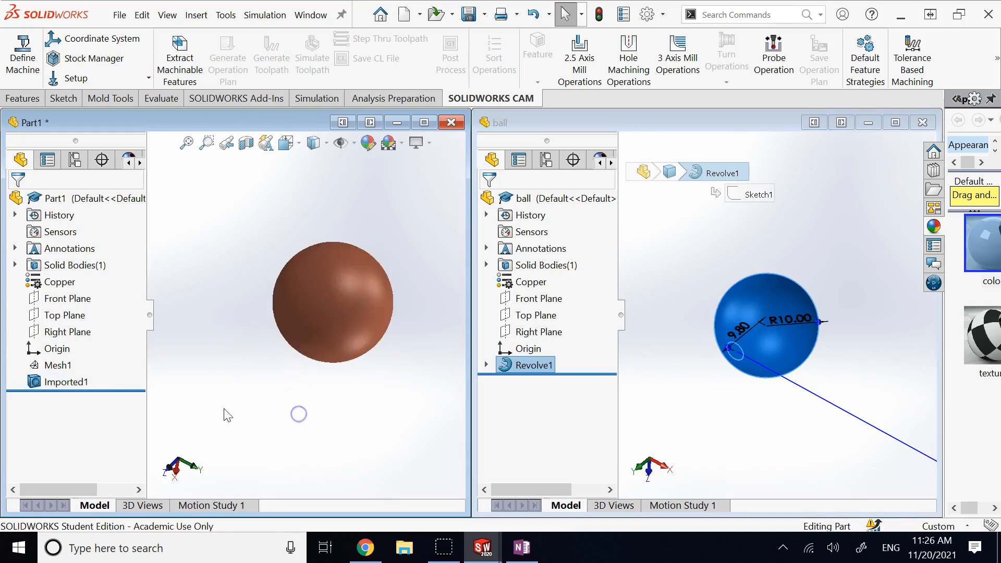
{"action": "left_click", "coordinate": [74, 382]}
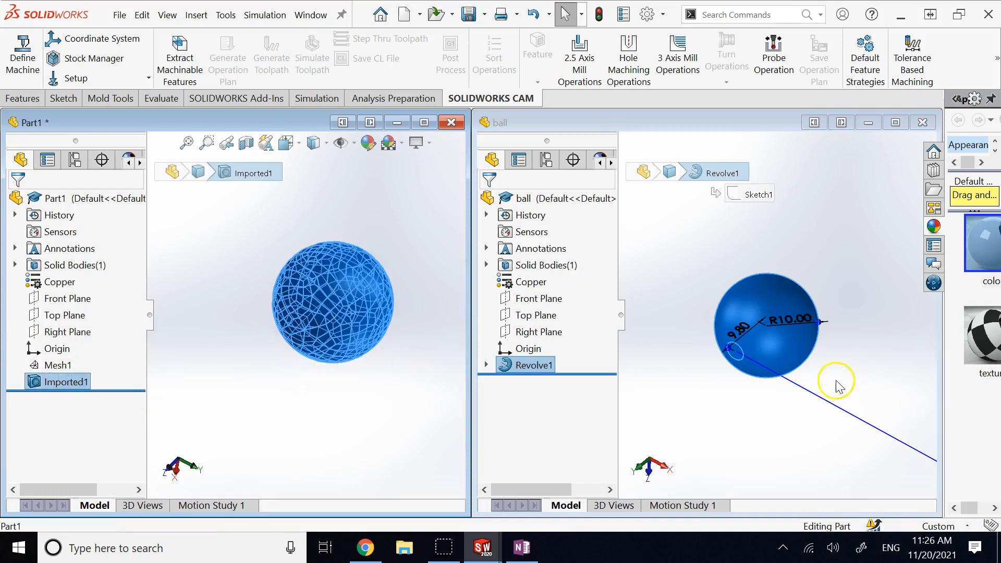
{"action": "left_click", "coordinate": [765, 424]}
{"action": "left_click", "coordinate": [533, 365]}
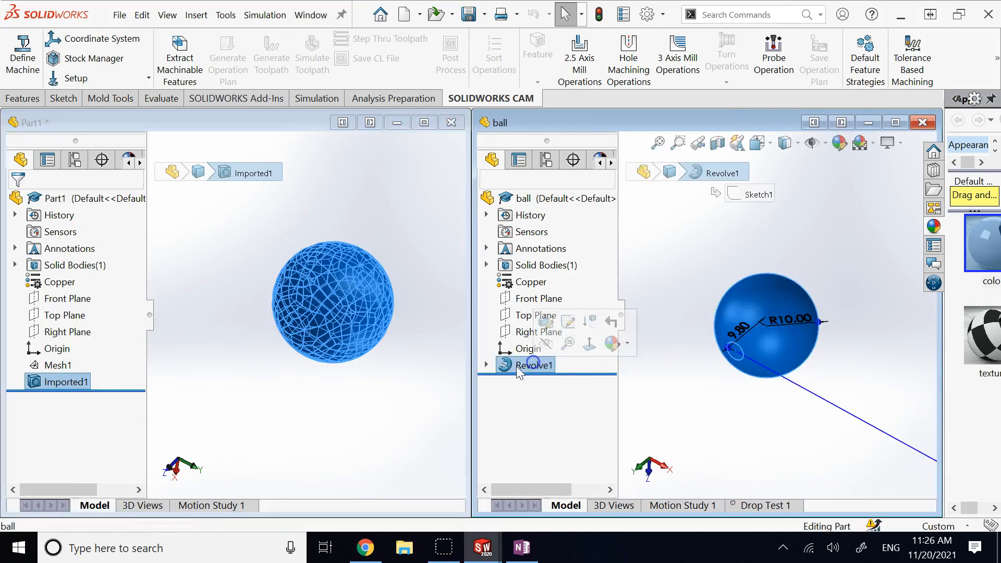
{"action": "left_click", "coordinate": [554, 367]}
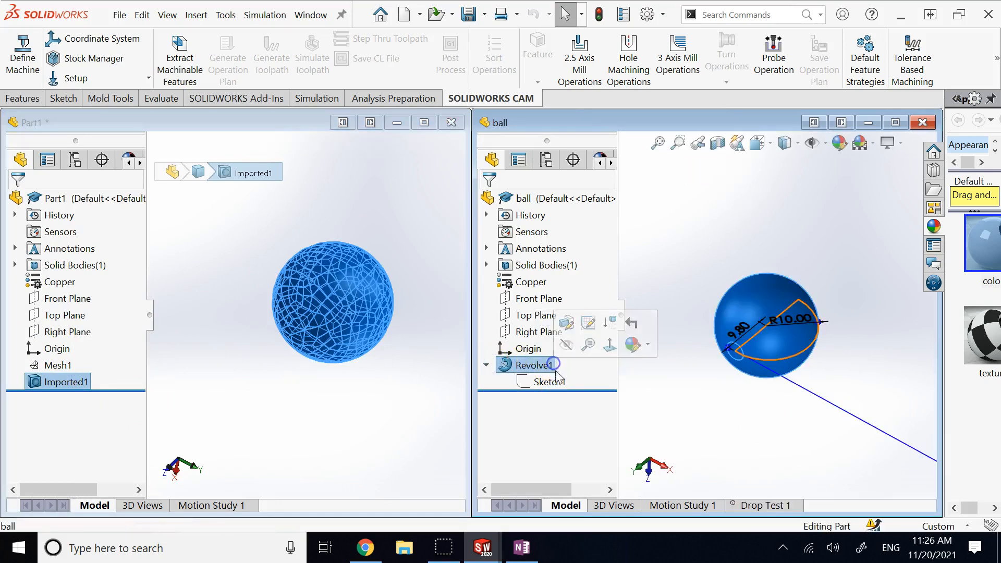
{"action": "left_click", "coordinate": [559, 382]}
{"action": "left_click", "coordinate": [783, 237]}
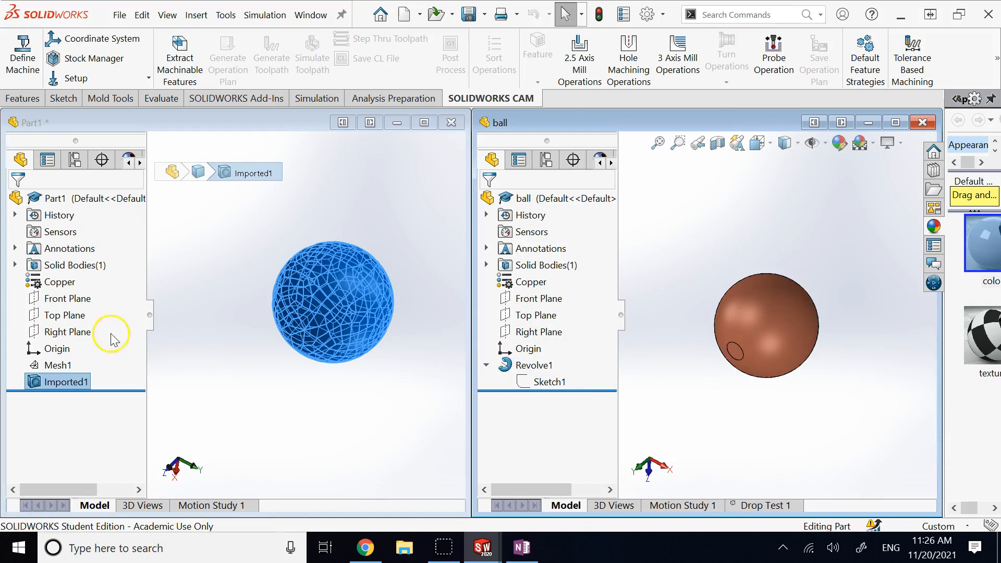
{"action": "left_click", "coordinate": [79, 382]}
{"action": "left_click", "coordinate": [220, 281]}
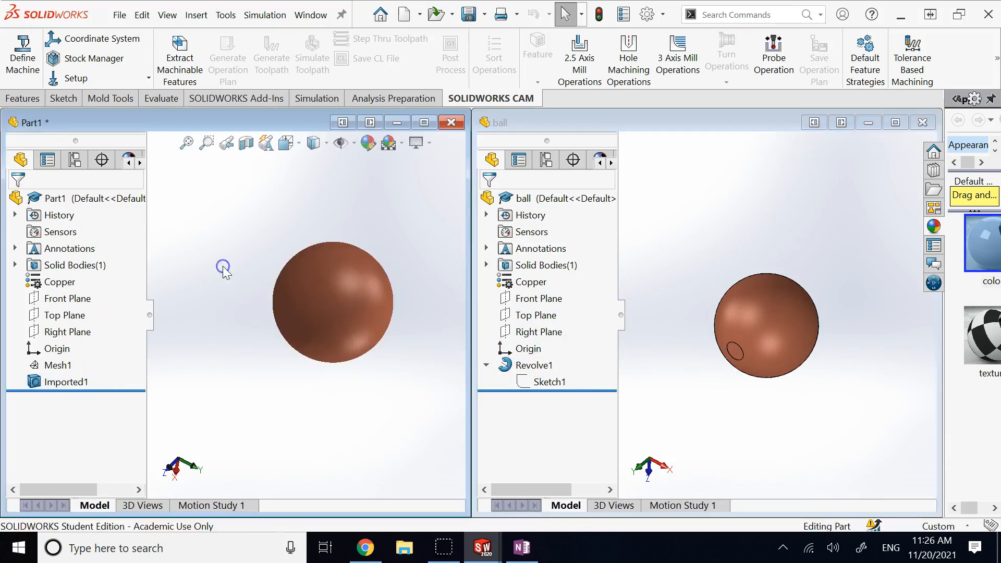
{"action": "left_click", "coordinate": [55, 386]}
{"action": "left_click", "coordinate": [159, 399]}
{"action": "left_click", "coordinate": [41, 384]}
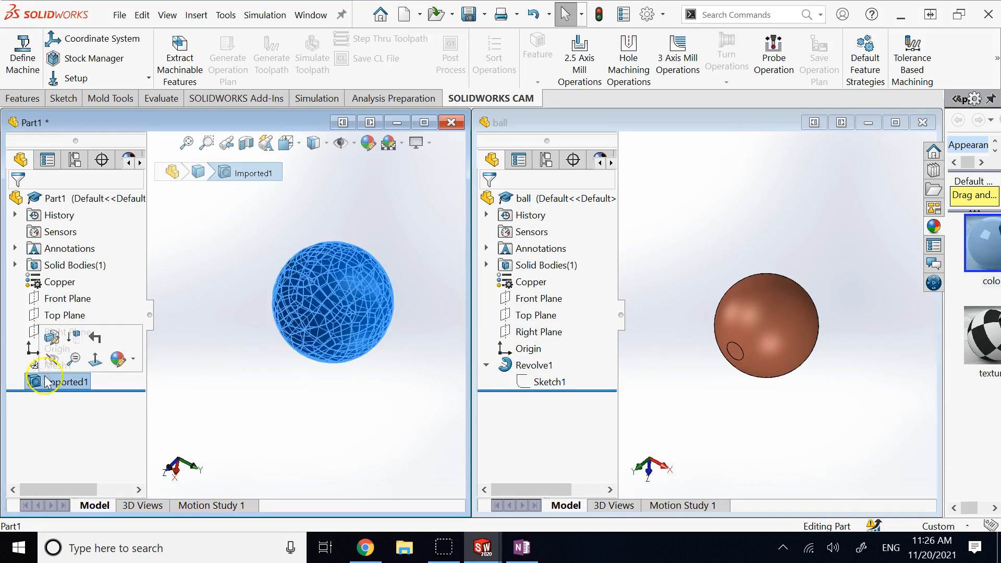
{"action": "left_click", "coordinate": [311, 421]}
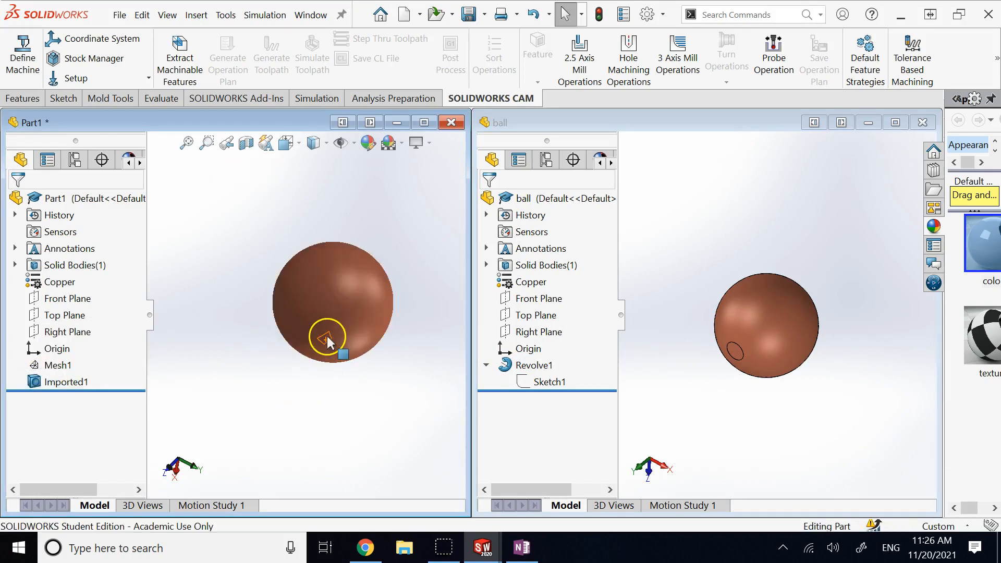
{"action": "key", "text": "Up"}
{"action": "key", "text": "Up"}
{"action": "key", "text": "Up"}
{"action": "key", "text": "Up"}
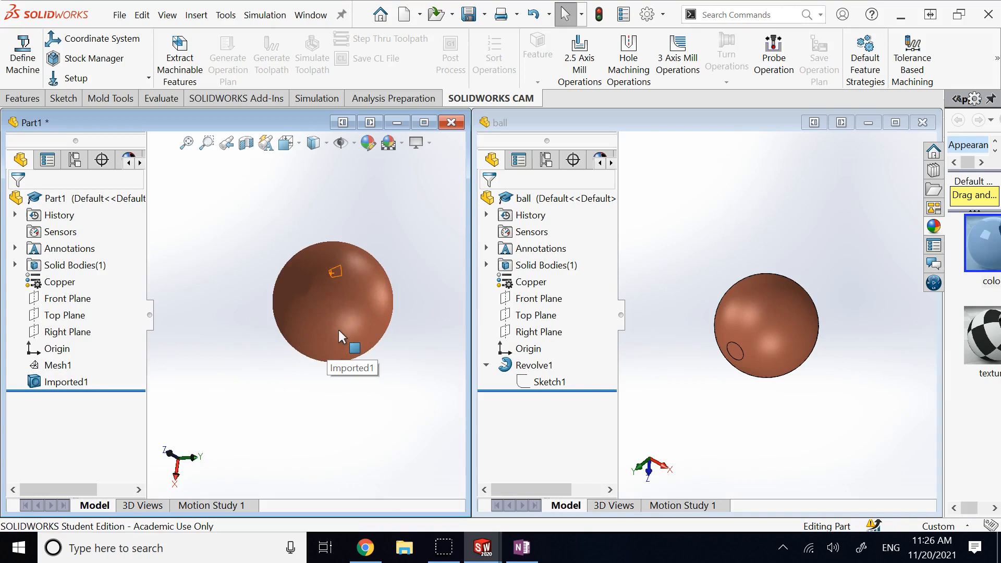
{"action": "key", "text": "Up"}
{"action": "key", "text": "Up"}
{"action": "key", "text": "Up"}
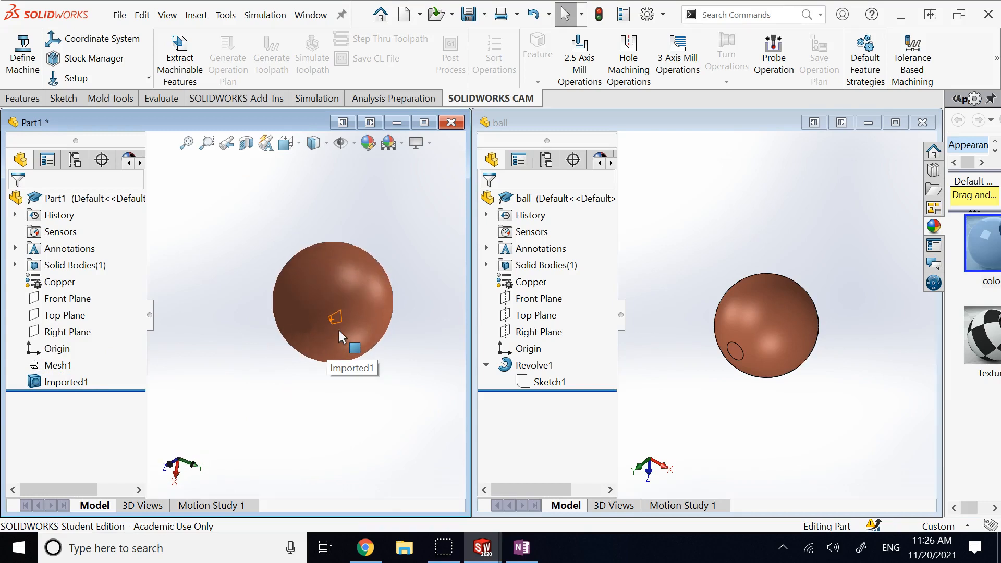
{"action": "left_click", "coordinate": [424, 122]}
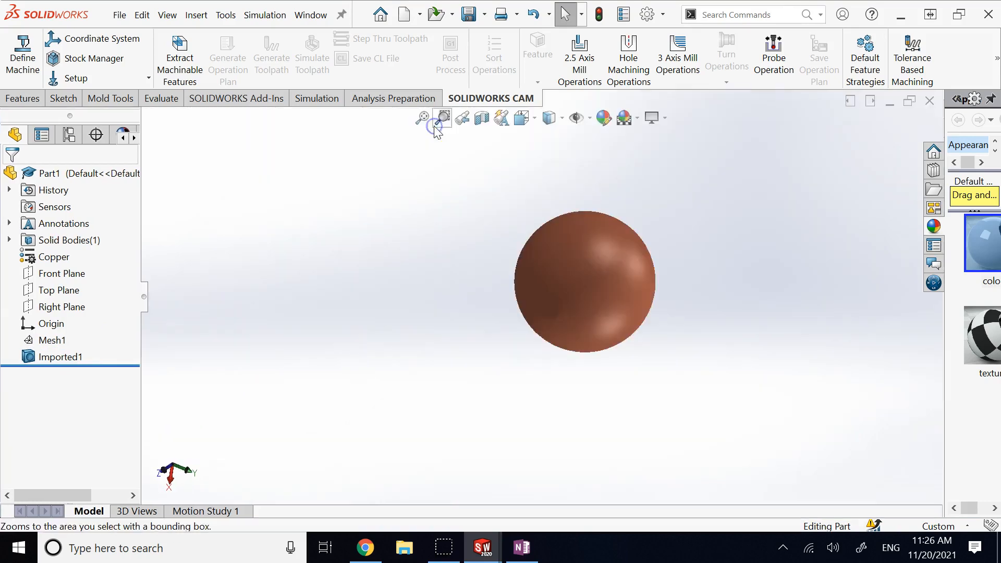
Step: Save the part as ball1 with type STL (*.stl), confirming the STL export
{"action": "left_click", "coordinate": [484, 14]}
{"action": "left_click", "coordinate": [495, 55]}
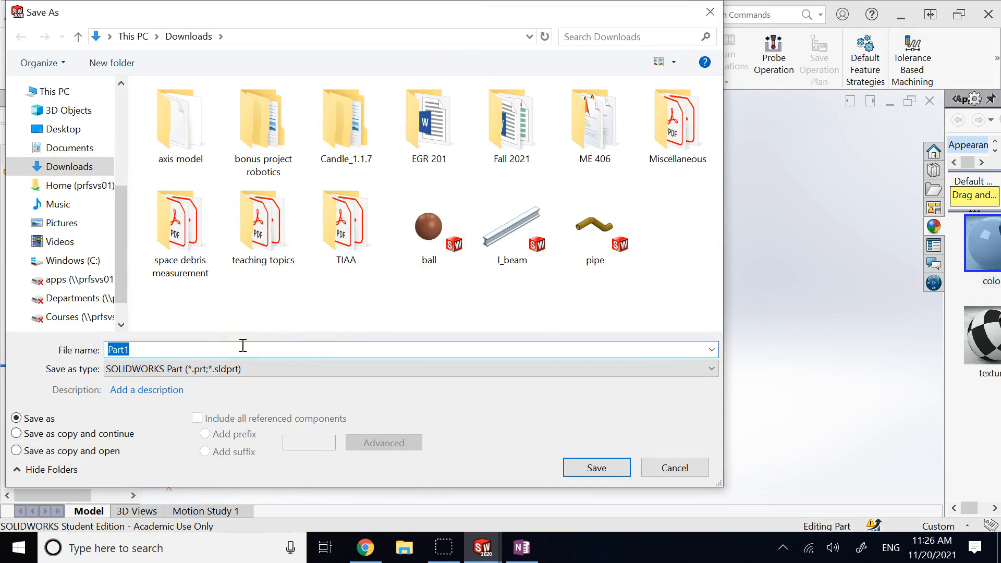
{"action": "type", "text": "ball1"}
{"action": "left_click", "coordinate": [232, 369]}
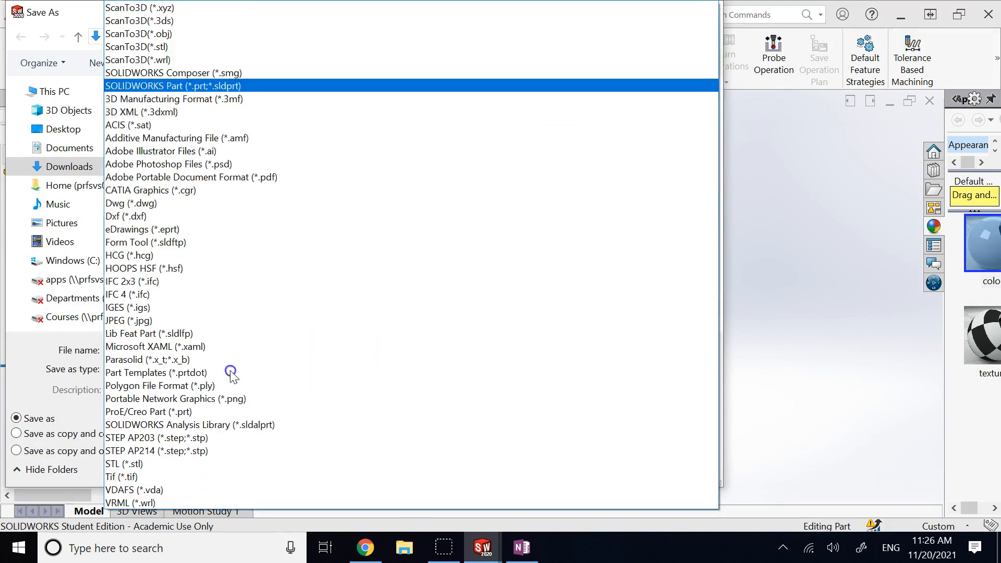
{"action": "left_click", "coordinate": [138, 463]}
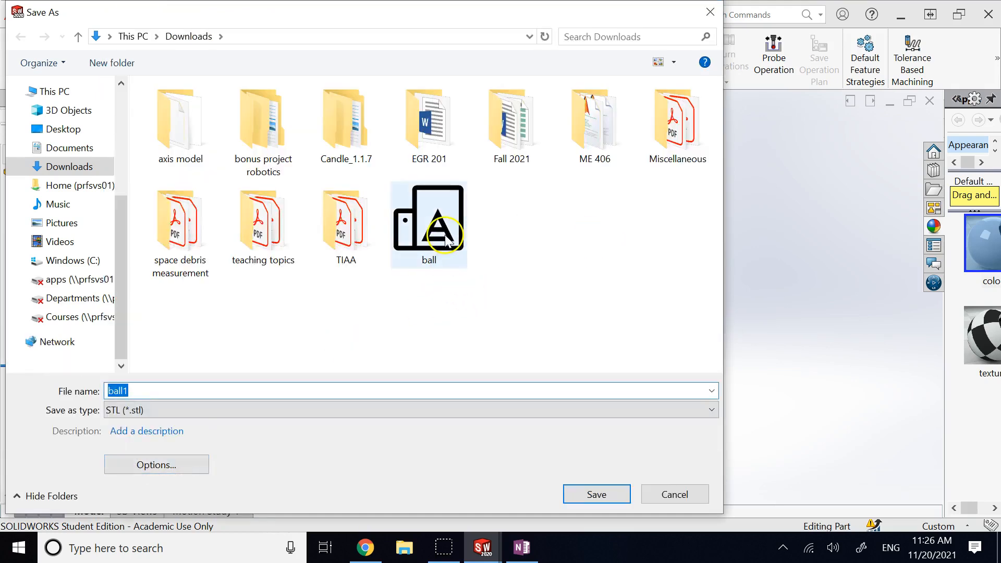
{"action": "left_click", "coordinate": [608, 495]}
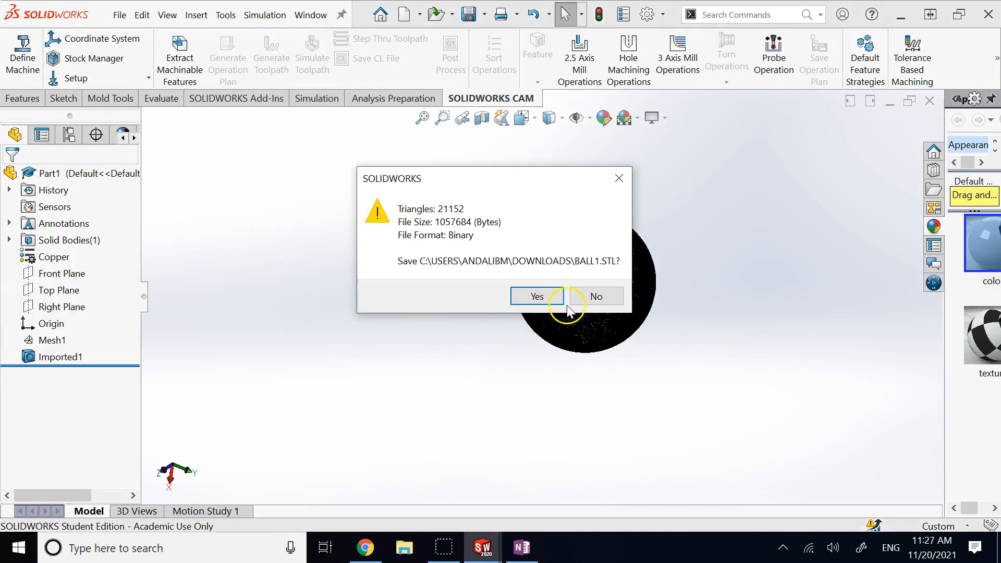
{"action": "left_click", "coordinate": [553, 294]}
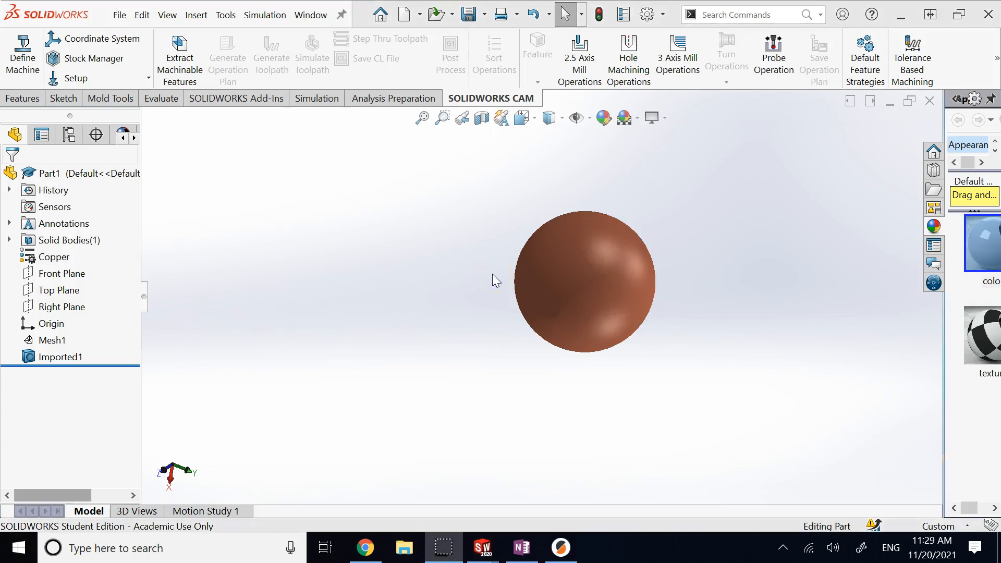
{"action": "left_click", "coordinate": [569, 549]}
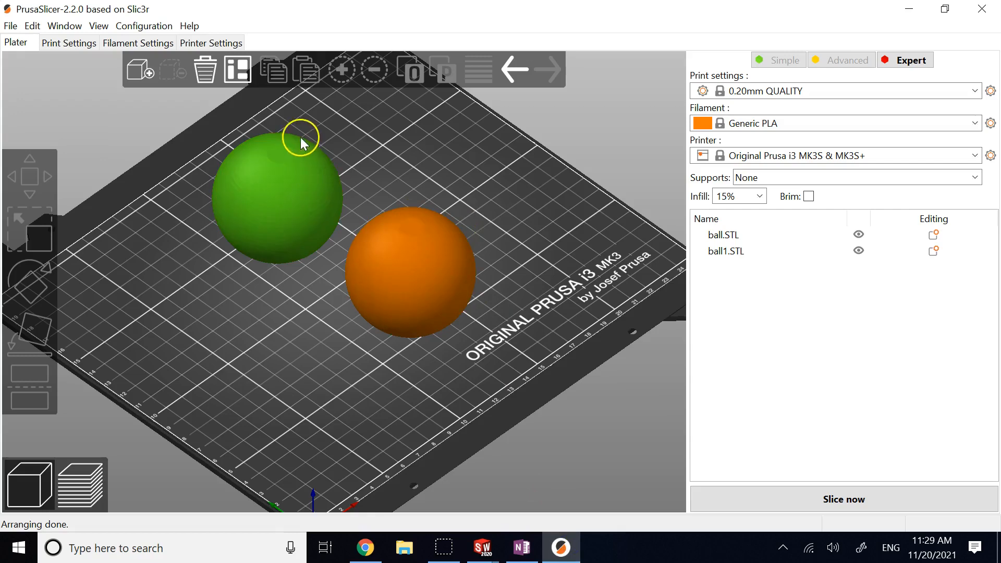
Step: Zoom and pan the PrusaSlicer plater to frame ball.STL and ball1.STL up close
{"action": "scroll", "coordinate": [305, 149], "scroll_direction": "up", "scroll_amount": 3}
{"action": "middle_click_drag", "start_coordinate": [314, 196], "coordinate": [377, 292]}
{"action": "scroll", "coordinate": [437, 323], "scroll_direction": "up", "scroll_amount": 3}
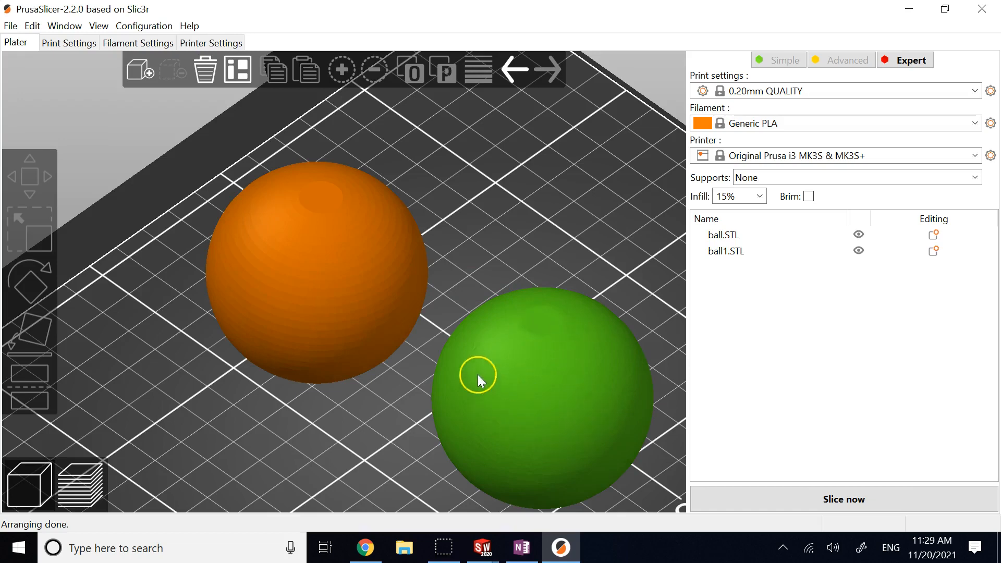
{"action": "scroll", "coordinate": [594, 469], "scroll_direction": "down", "scroll_amount": 2}
{"action": "scroll", "coordinate": [536, 424], "scroll_direction": "up", "scroll_amount": 3}
{"action": "middle_click_drag", "start_coordinate": [579, 468], "coordinate": [535, 405]}
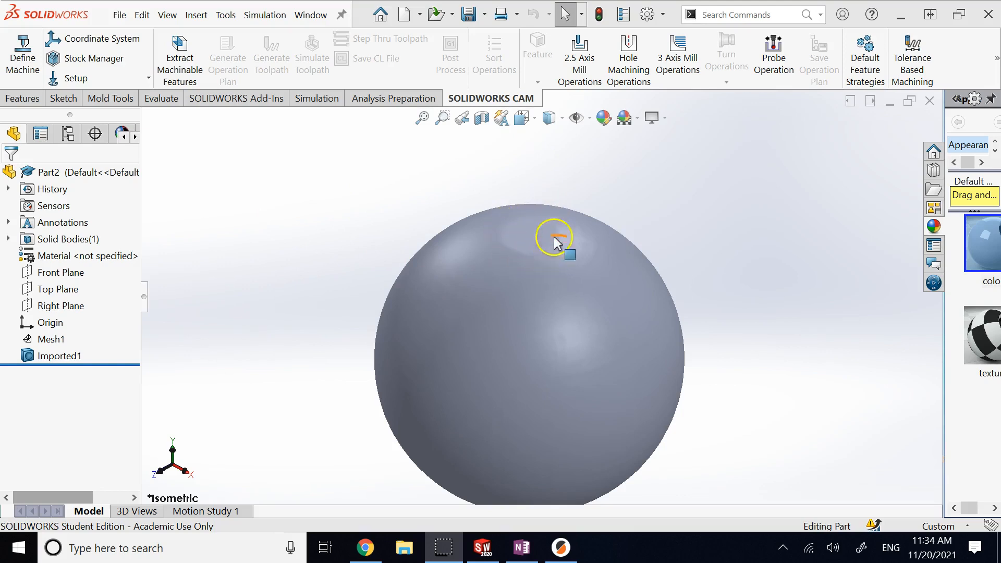
Step: Bring PrusaSlicer forward to view the ball, ball1 and ball2 spheres on its build plate
{"action": "scroll", "coordinate": [567, 316], "scroll_direction": "up", "scroll_amount": 3}
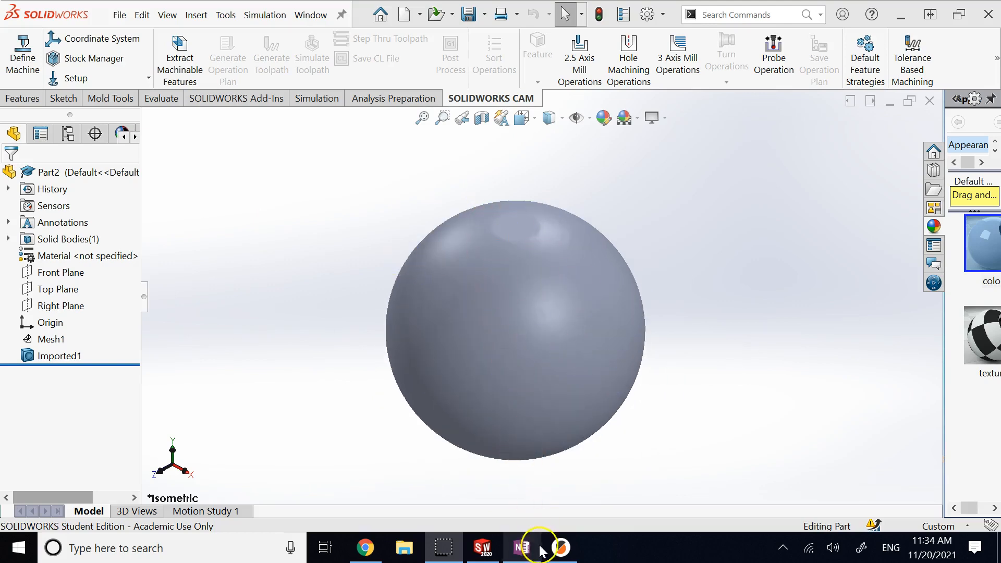
{"action": "left_click", "coordinate": [562, 548]}
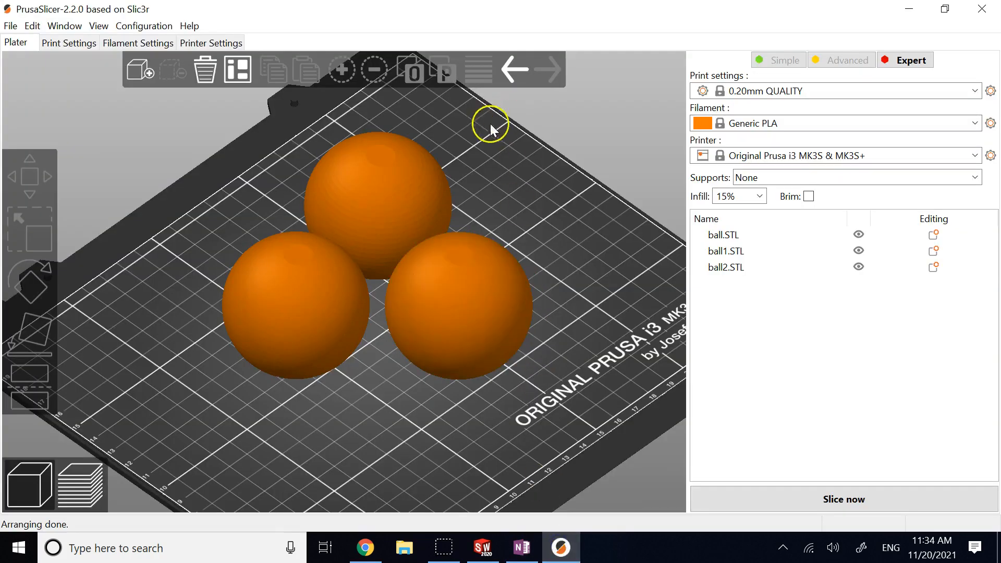
{"action": "scroll", "coordinate": [443, 165], "scroll_direction": "down", "scroll_amount": 1}
{"action": "scroll", "coordinate": [444, 165], "scroll_direction": "up", "scroll_amount": 1}
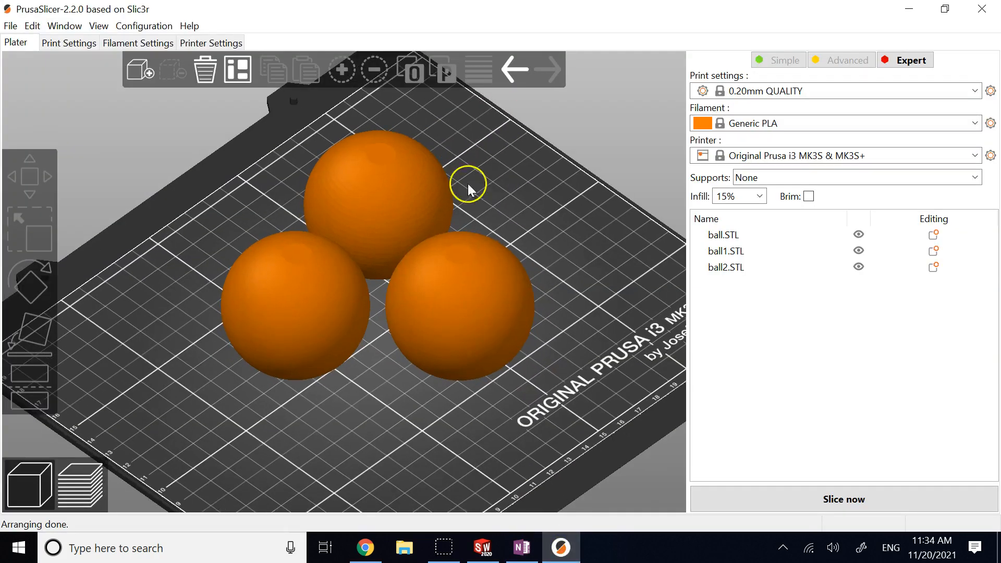
{"action": "left_click", "coordinate": [718, 236]}
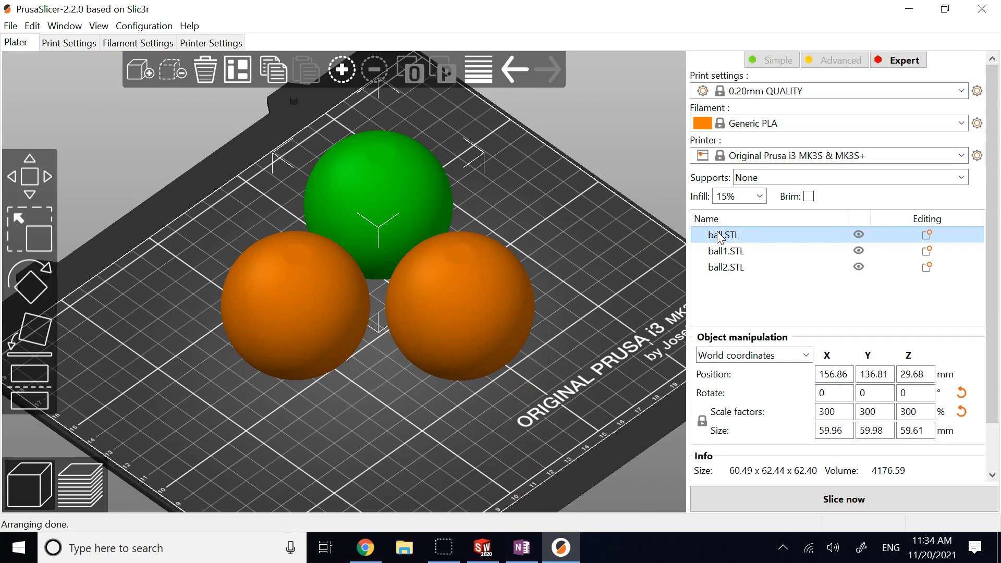
{"action": "left_click", "coordinate": [718, 252]}
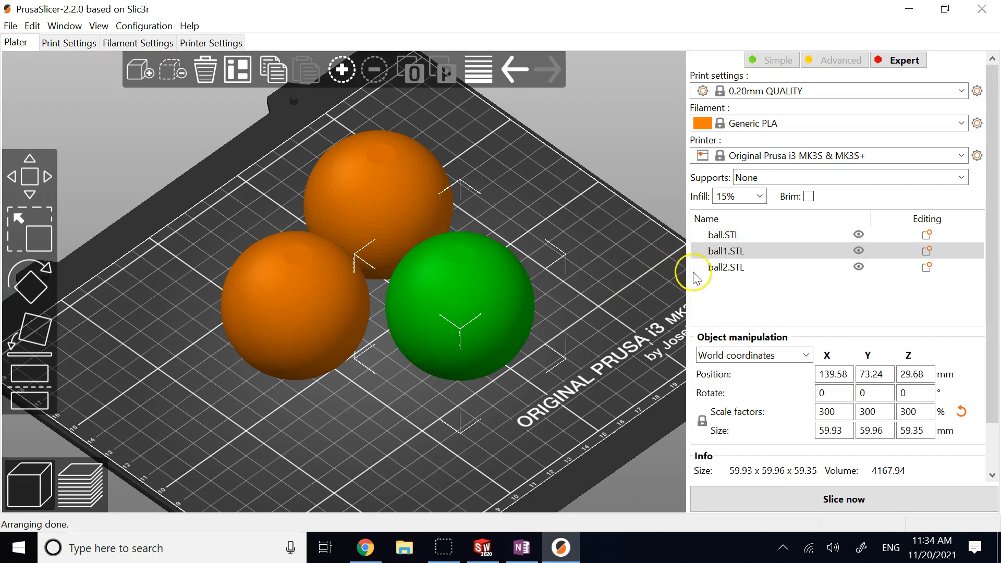
{"action": "left_click", "coordinate": [709, 268]}
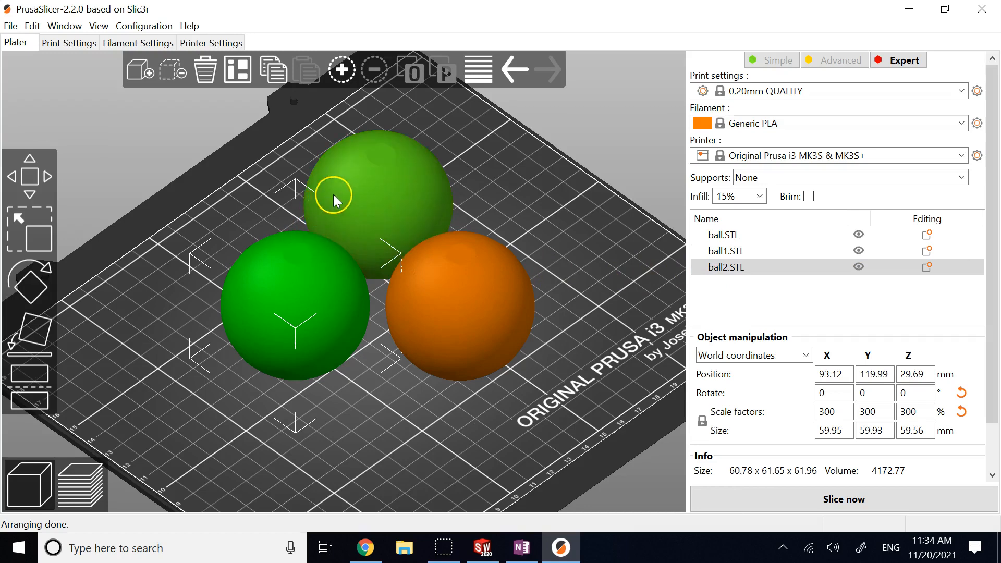
{"action": "scroll", "coordinate": [340, 198], "scroll_direction": "up", "scroll_amount": 2}
{"action": "scroll", "coordinate": [355, 165], "scroll_direction": "up", "scroll_amount": 4}
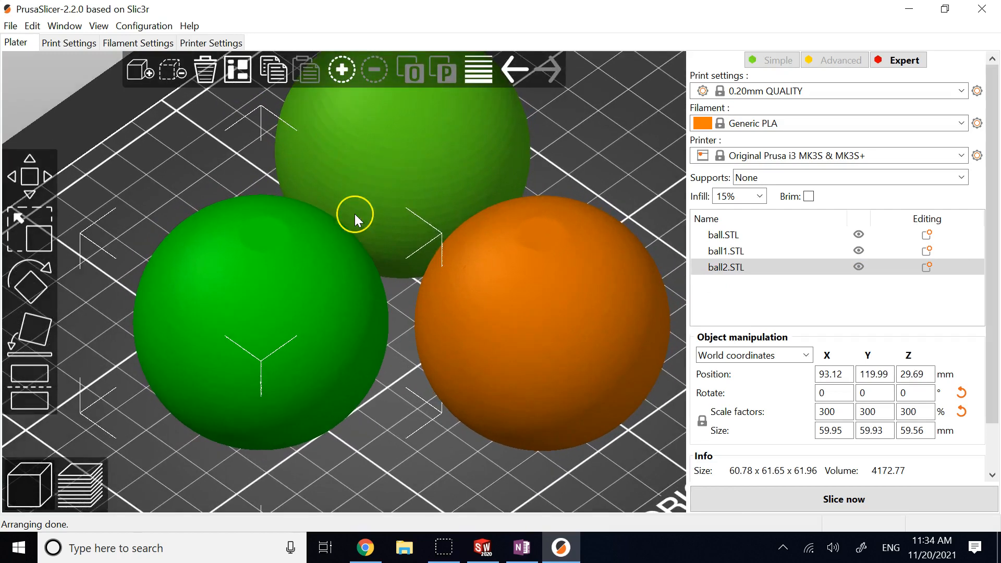
{"action": "middle_click_drag", "start_coordinate": [415, 239], "coordinate": [423, 347]}
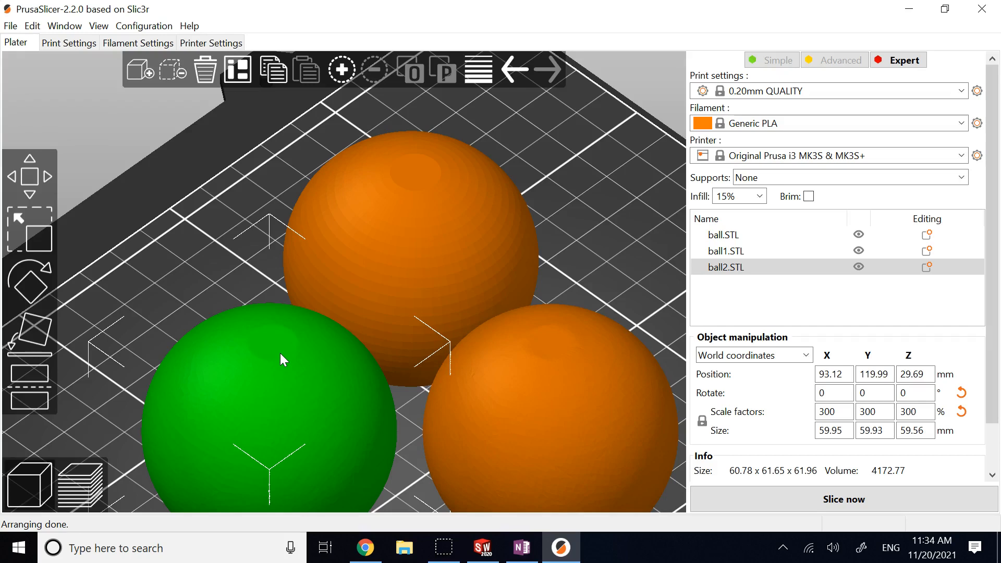
{"action": "scroll", "coordinate": [359, 359], "scroll_direction": "down", "scroll_amount": 5}
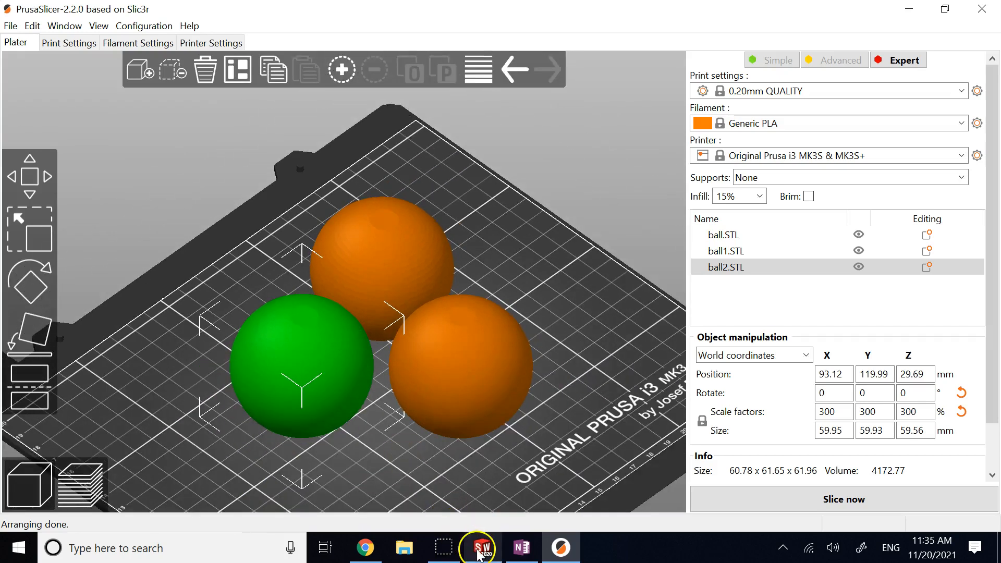
Step: Return to SOLIDWORKS and close the Part2 ball part without saving
{"action": "left_click", "coordinate": [477, 551]}
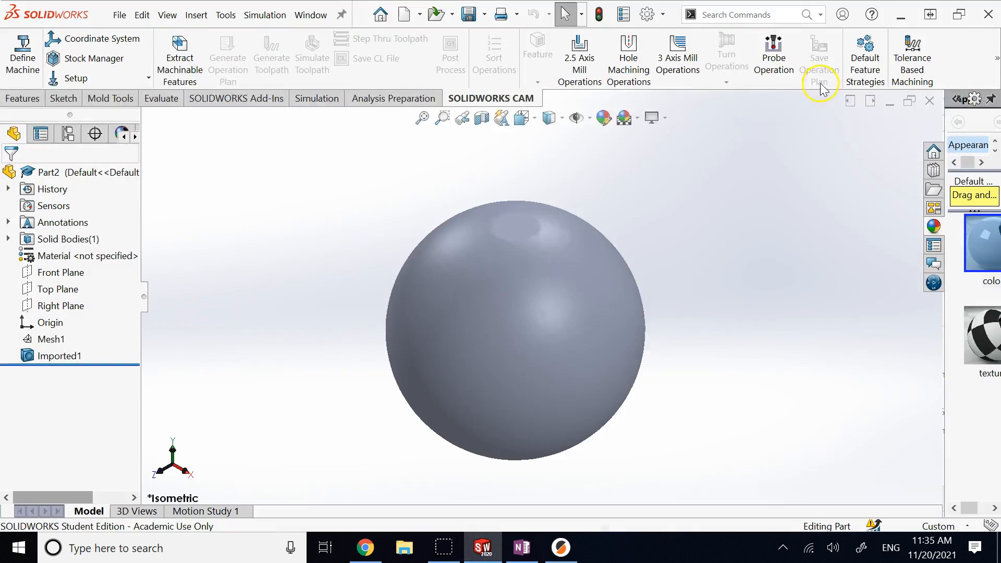
{"action": "left_click", "coordinate": [930, 101]}
{"action": "left_click", "coordinate": [502, 355]}
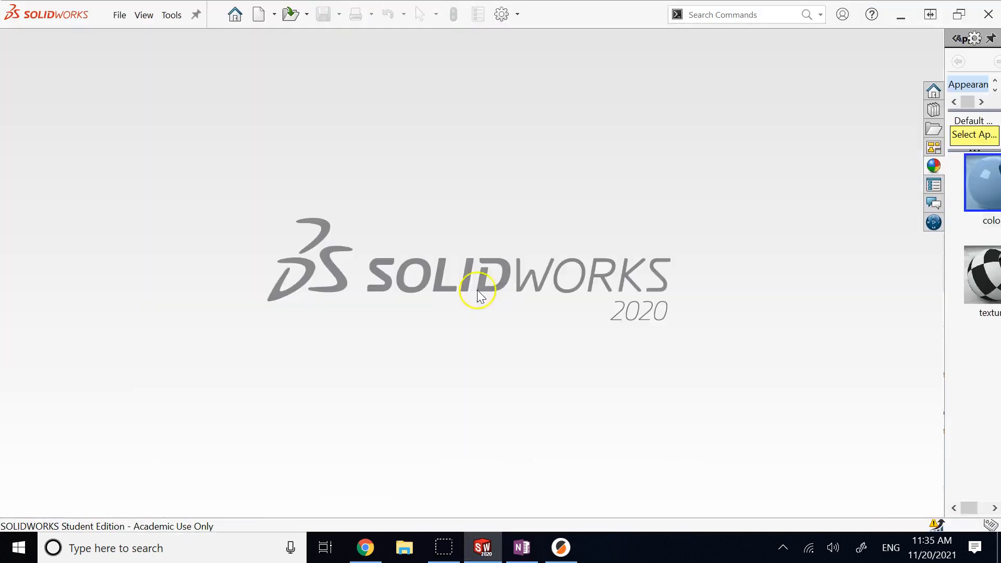
Step: Open the x_axis file from the Downloads axis model folder
{"action": "left_click", "coordinate": [293, 15]}
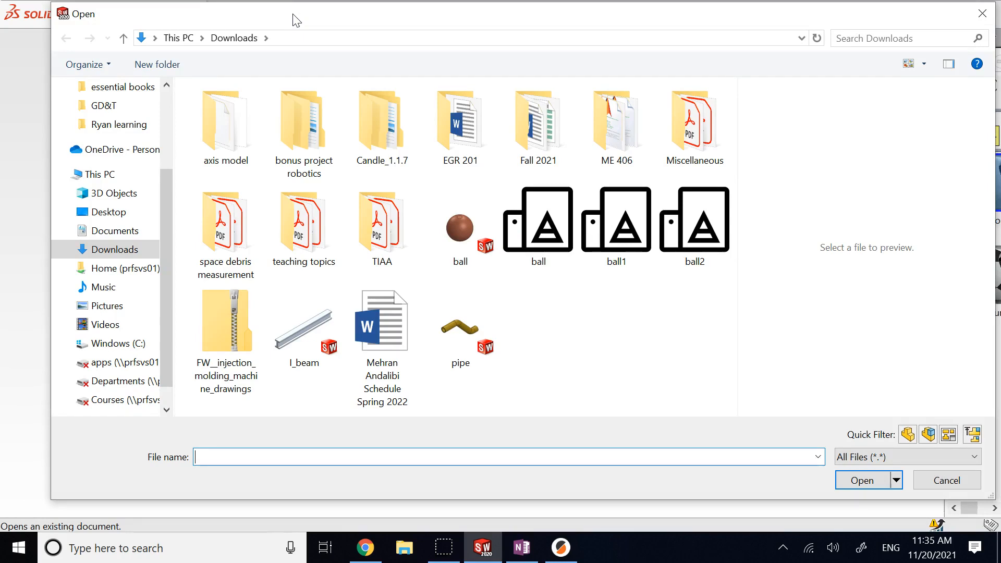
{"action": "double_click", "coordinate": [225, 122]}
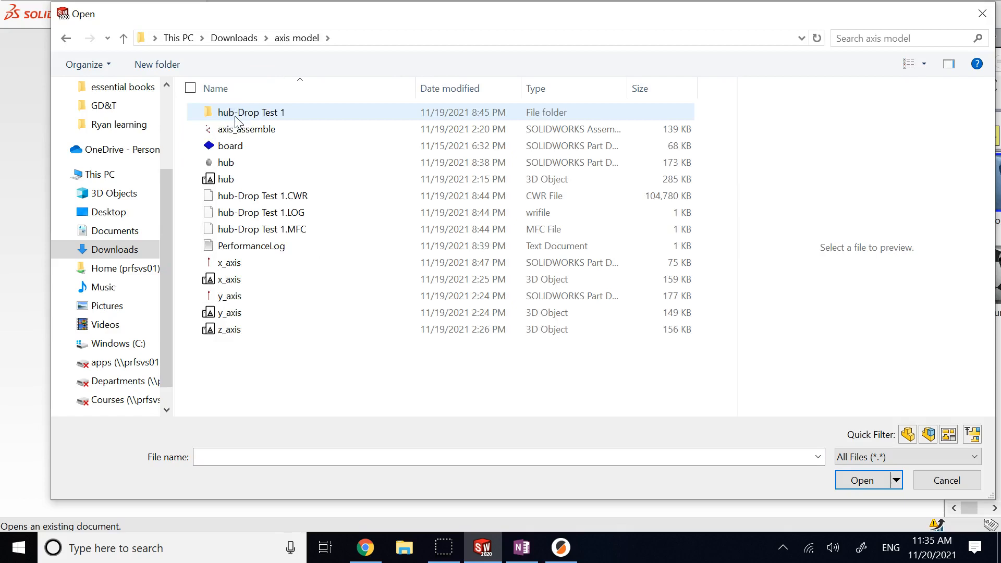
{"action": "left_click", "coordinate": [231, 279]}
{"action": "left_click", "coordinate": [862, 508]}
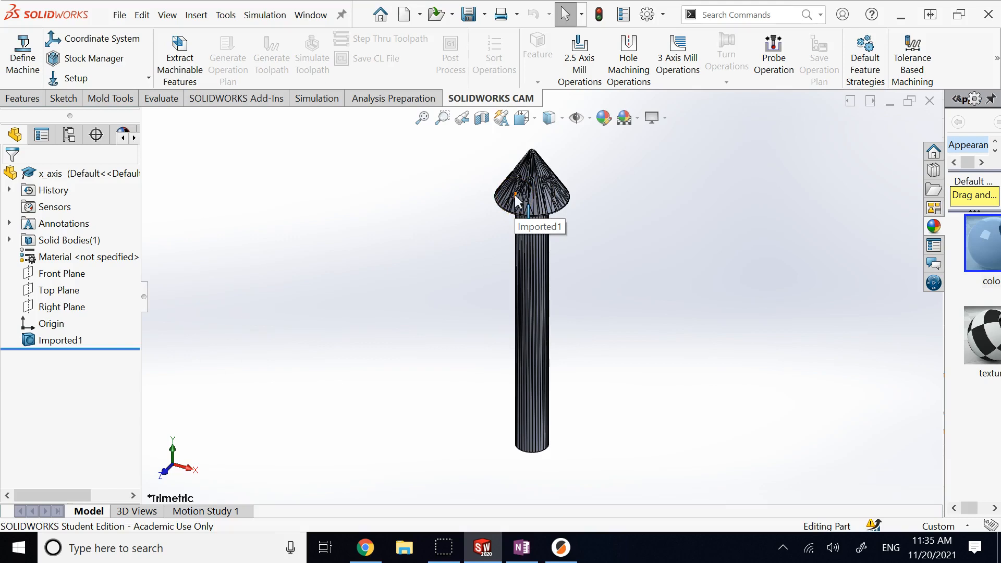
Step: Inspect the imported arrow body, then close x_axis without saving
{"action": "left_click", "coordinate": [57, 340]}
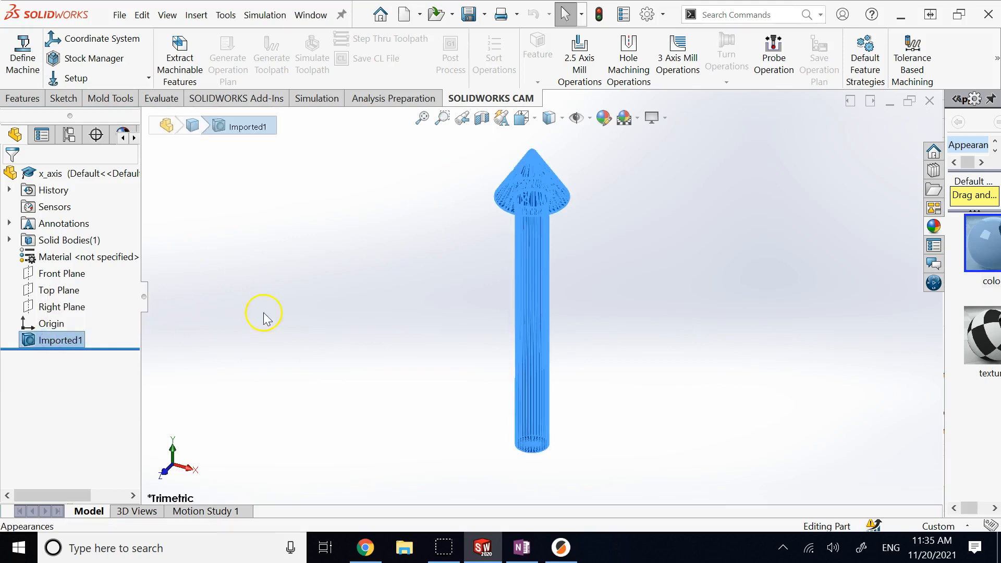
{"action": "left_click", "coordinate": [265, 319]}
{"action": "left_click", "coordinate": [66, 341]}
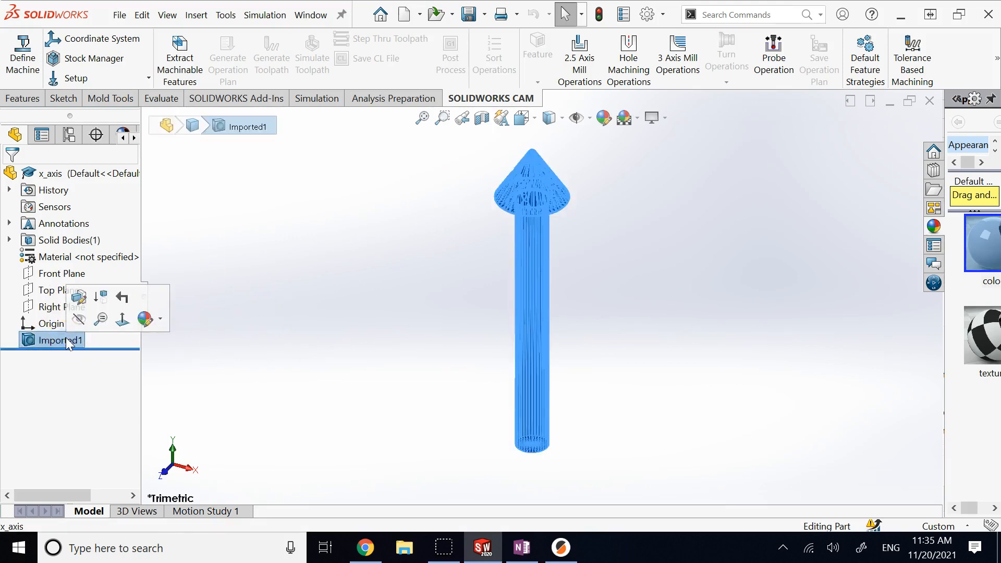
{"action": "left_click", "coordinate": [347, 255]}
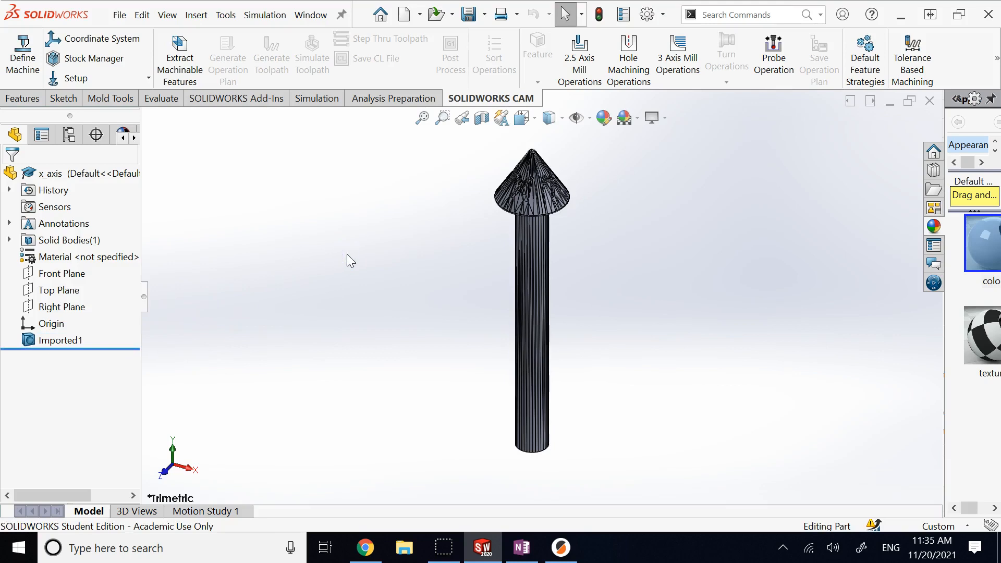
{"action": "scroll", "coordinate": [554, 161], "scroll_direction": "down", "scroll_amount": 8}
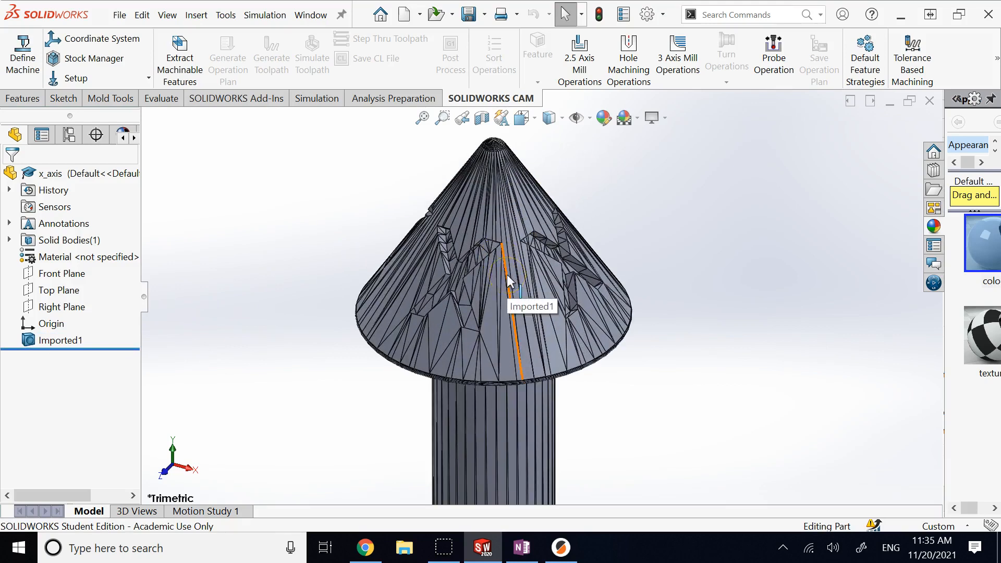
{"action": "scroll", "coordinate": [547, 300], "scroll_direction": "up", "scroll_amount": 3}
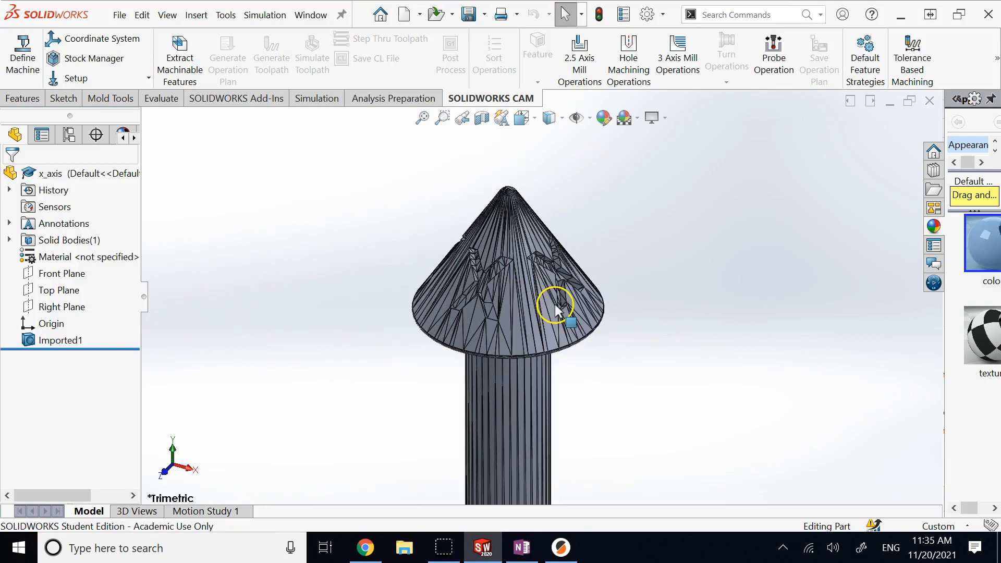
{"action": "left_click", "coordinate": [931, 101]}
{"action": "left_click", "coordinate": [490, 288]}
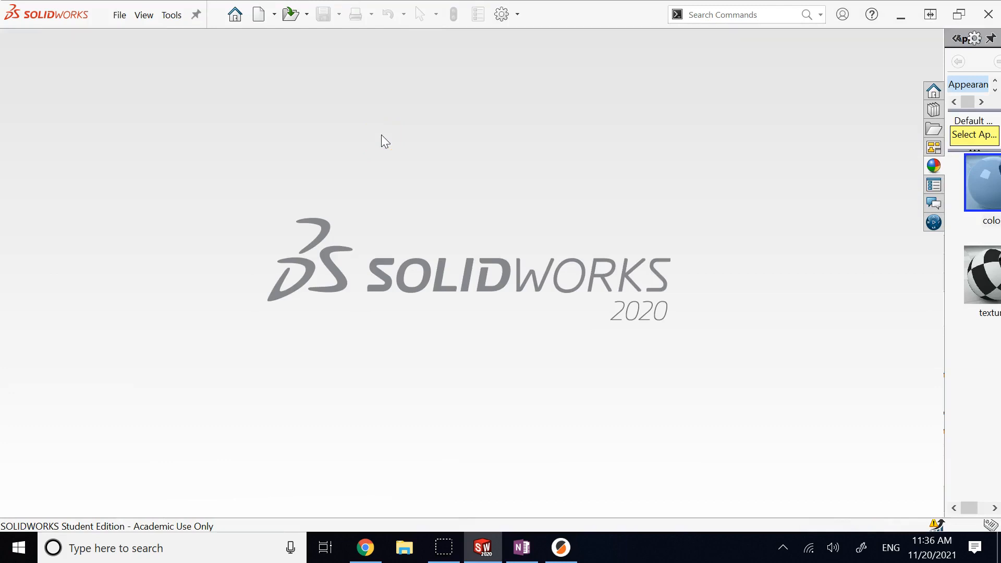
Step: Open x_axis as a ScanTo3D mesh file
{"action": "left_click", "coordinate": [289, 14]}
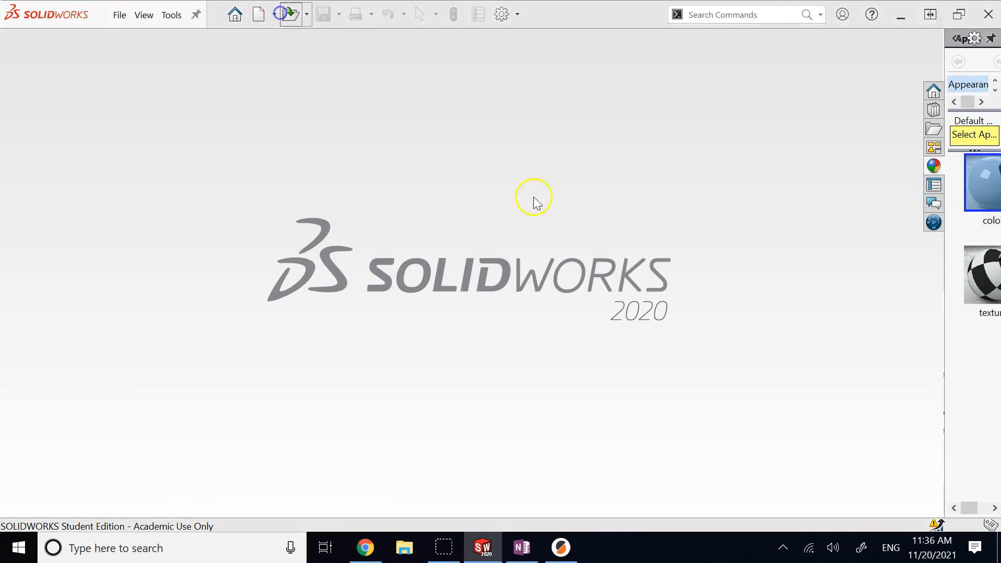
{"action": "left_click", "coordinate": [860, 457]}
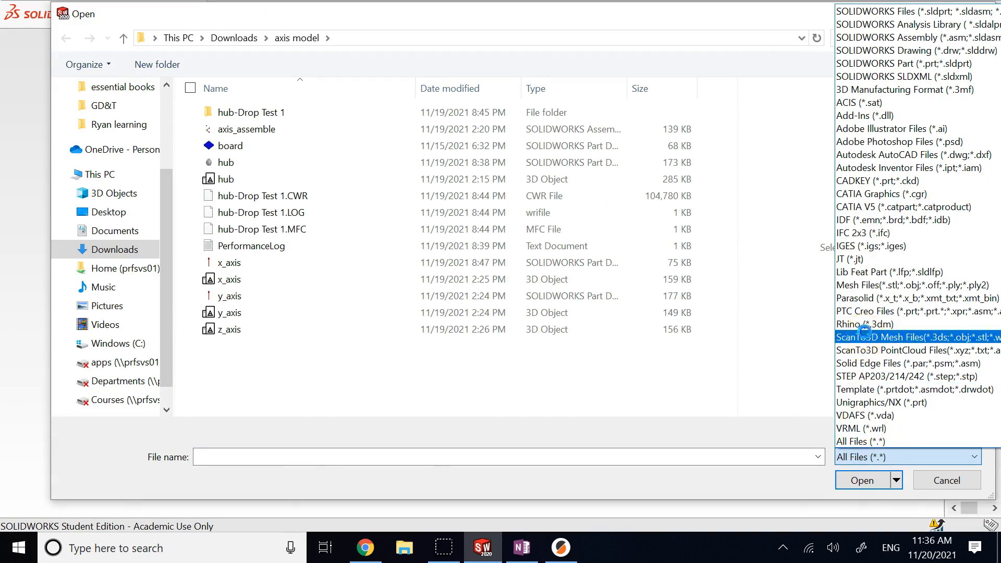
{"action": "left_click", "coordinate": [866, 337]}
{"action": "left_click", "coordinate": [230, 145]}
{"action": "left_click", "coordinate": [866, 509]}
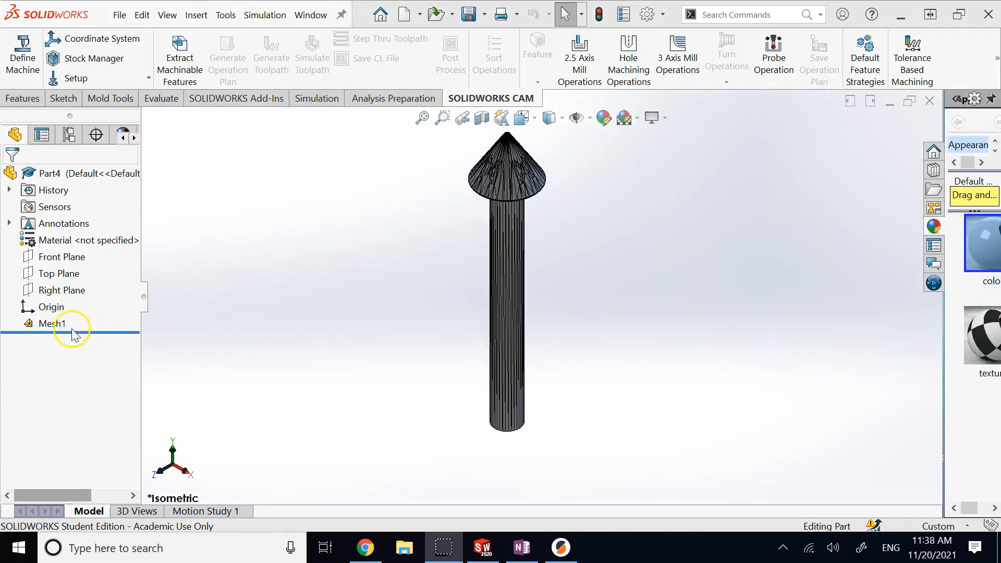
Step: Run Mesh1 through the Mesh Prep Wizard with defaults, then choose Automatic surface creation
{"action": "right_click", "coordinate": [53, 324]}
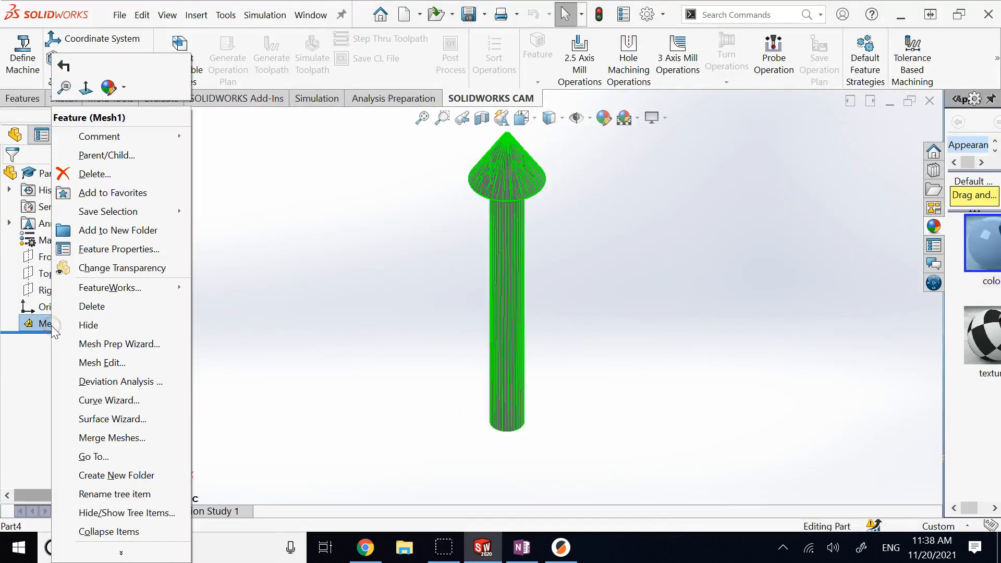
{"action": "left_click", "coordinate": [105, 344]}
{"action": "left_click", "coordinate": [130, 176]}
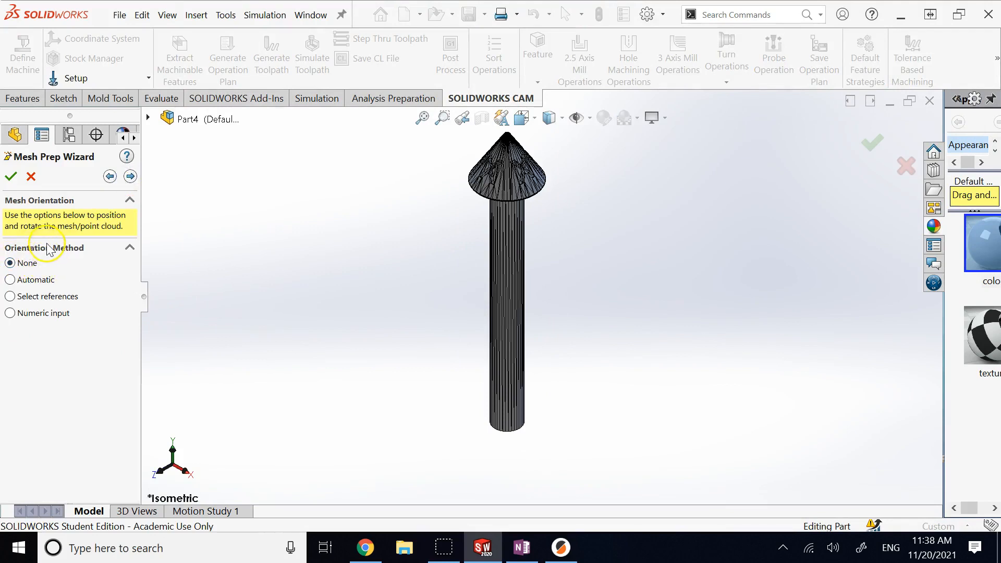
{"action": "left_click", "coordinate": [130, 176]}
{"action": "left_click", "coordinate": [130, 177]}
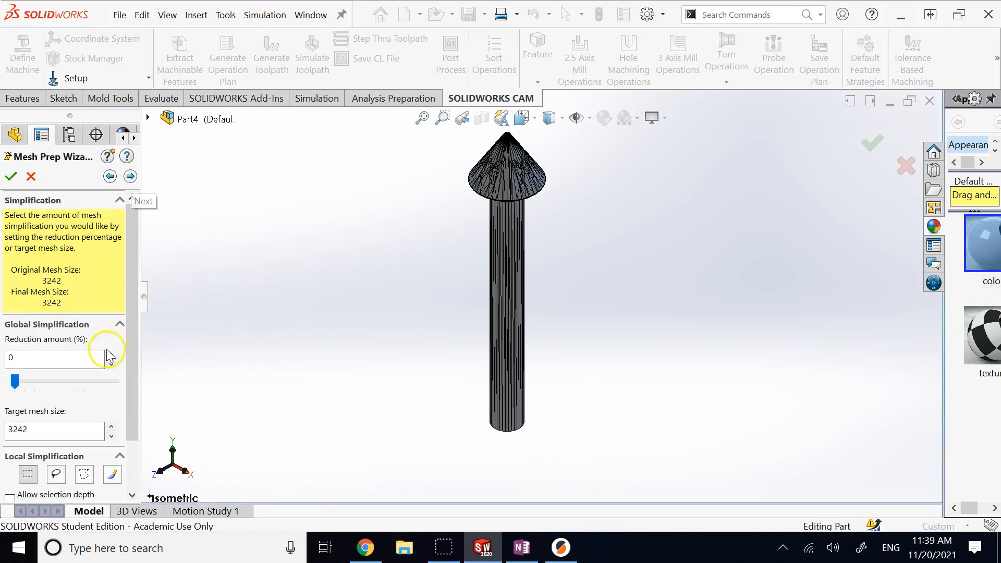
{"action": "left_click", "coordinate": [131, 177]}
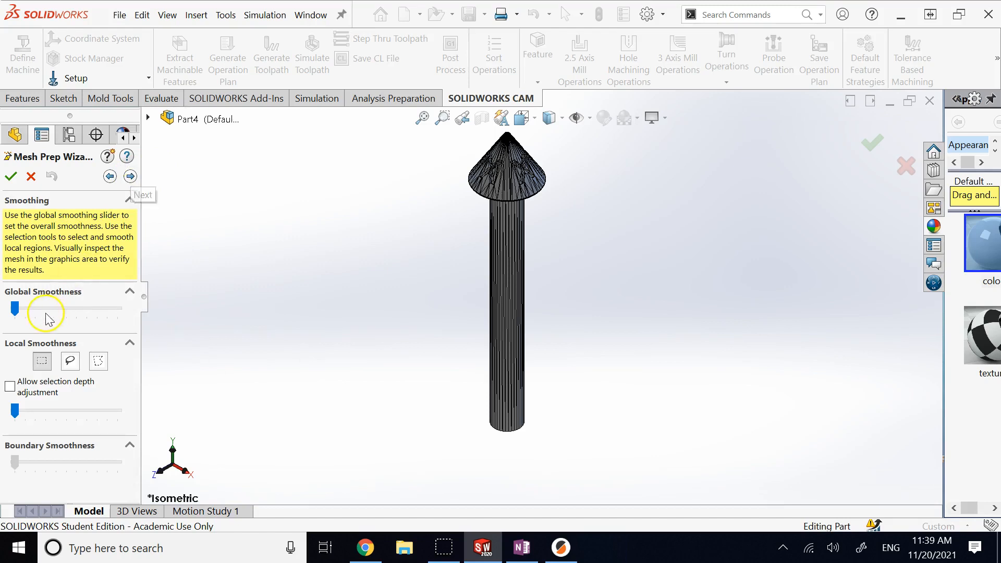
{"action": "left_click", "coordinate": [131, 176]}
{"action": "left_click", "coordinate": [130, 176]}
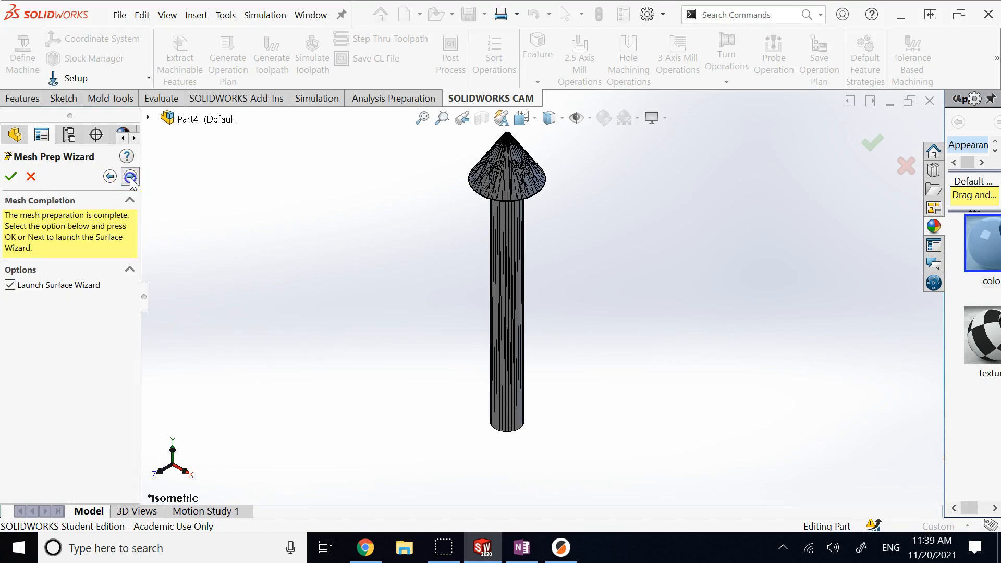
{"action": "left_click", "coordinate": [65, 296]}
{"action": "left_click", "coordinate": [130, 176]}
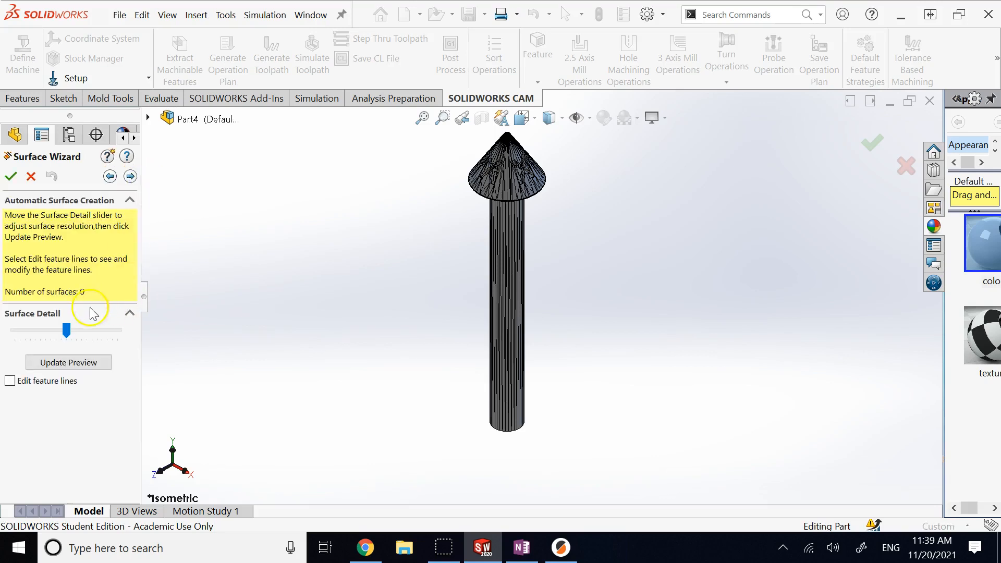
Step: Generate surfaces, keep those with errors, and accept the 1356-face solid
{"action": "left_click", "coordinate": [130, 177]}
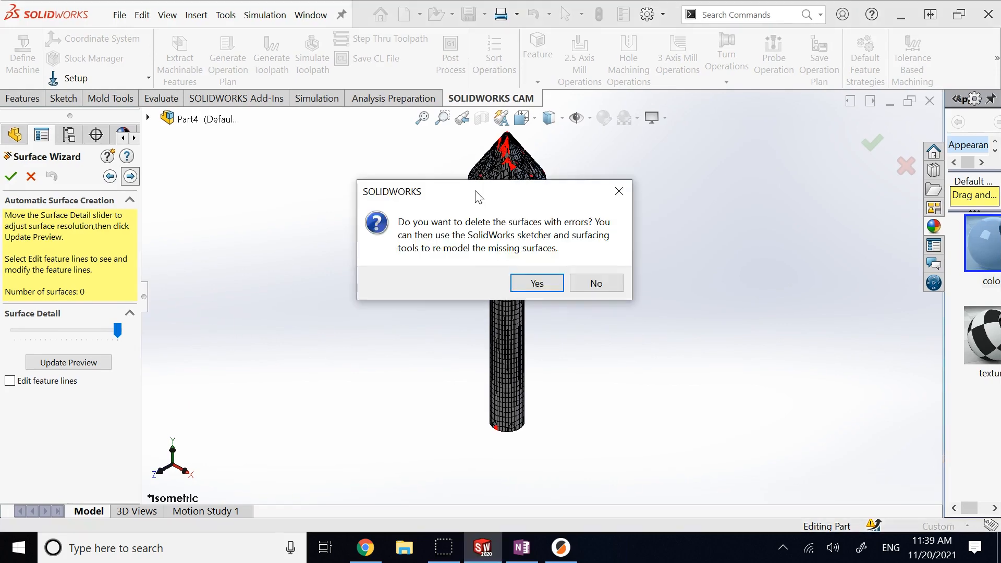
{"action": "left_click_drag", "start_coordinate": [476, 196], "coordinate": [291, 271]}
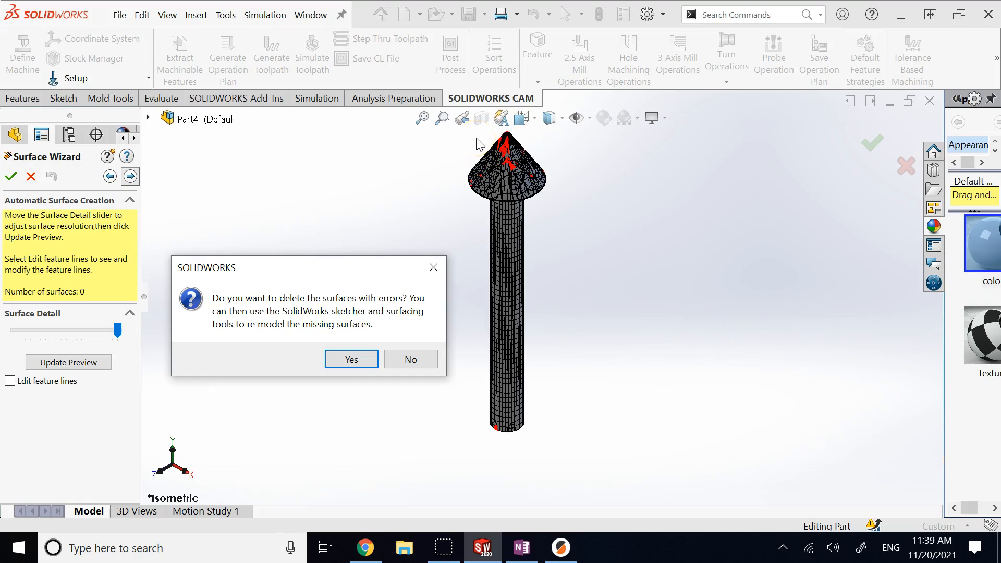
{"action": "left_click", "coordinate": [395, 360]}
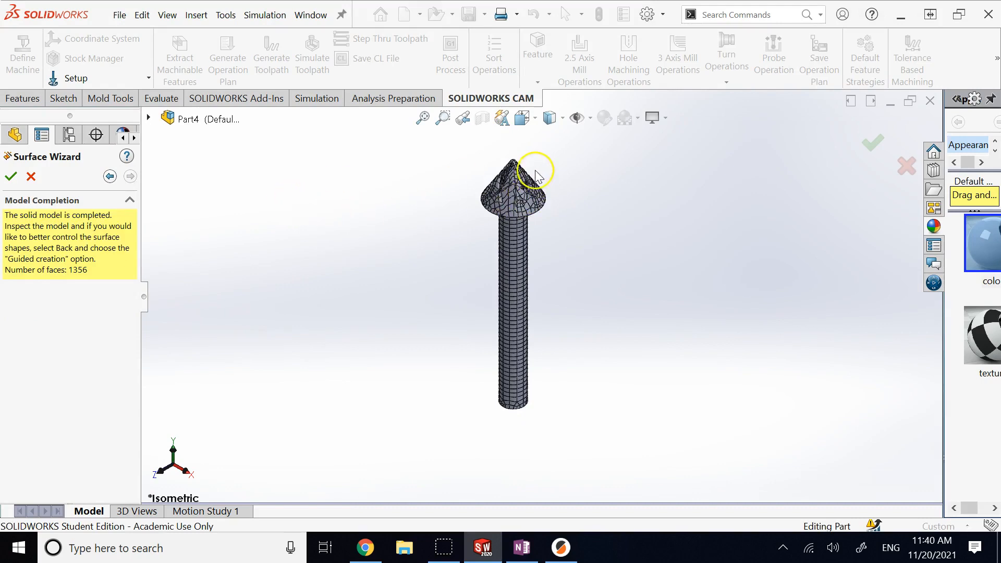
{"action": "scroll", "coordinate": [522, 211], "scroll_direction": "down", "scroll_amount": 8}
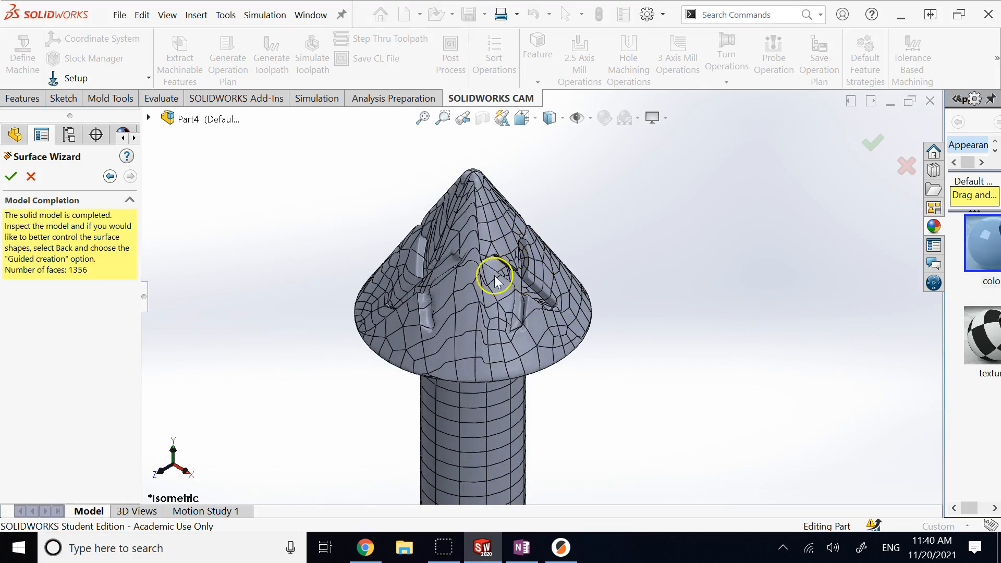
{"action": "left_click", "coordinate": [11, 175]}
Step: Orbit and zoom the converted arrow to a tilted view of its cone head
{"action": "left_click", "coordinate": [60, 357]}
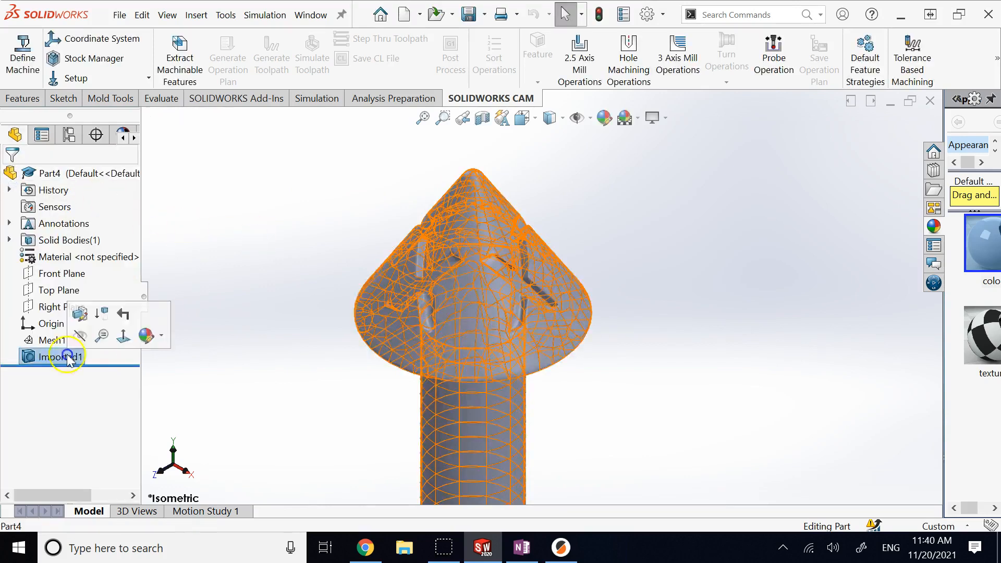
{"action": "left_click", "coordinate": [655, 326]}
{"action": "middle_click_drag", "start_coordinate": [662, 276], "coordinate": [685, 226]}
{"action": "key", "text": "Left"}
{"action": "key", "text": "Left"}
{"action": "key", "text": "Left"}
{"action": "key", "text": "Left"}
{"action": "key", "text": "Left"}
{"action": "key", "text": "Left"}
{"action": "key", "text": "Left"}
{"action": "key", "text": "Left"}
{"action": "key", "text": "Left"}
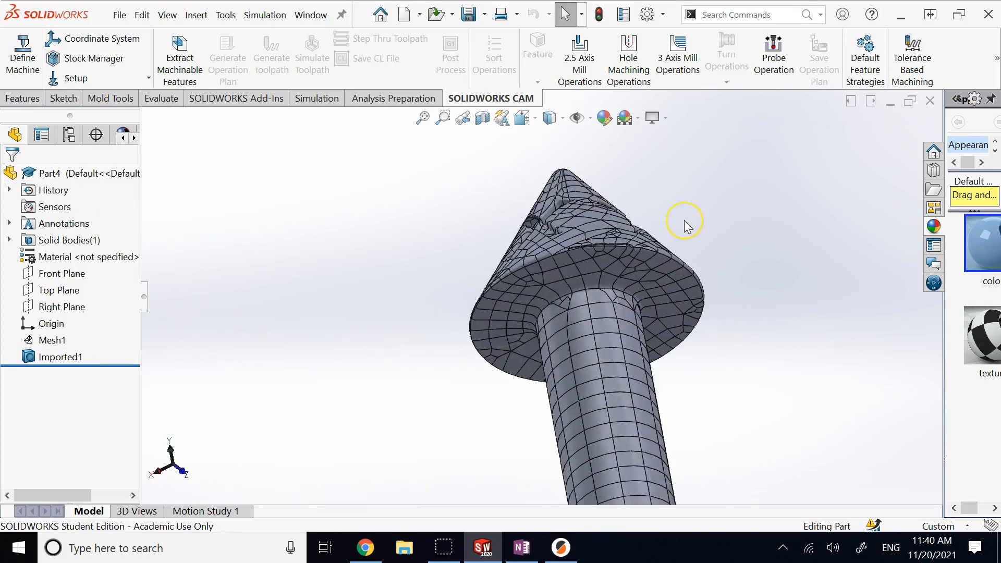
{"action": "key", "text": "Left"}
{"action": "key", "text": "Left"}
{"action": "key", "text": "Left"}
{"action": "key", "text": "Left"}
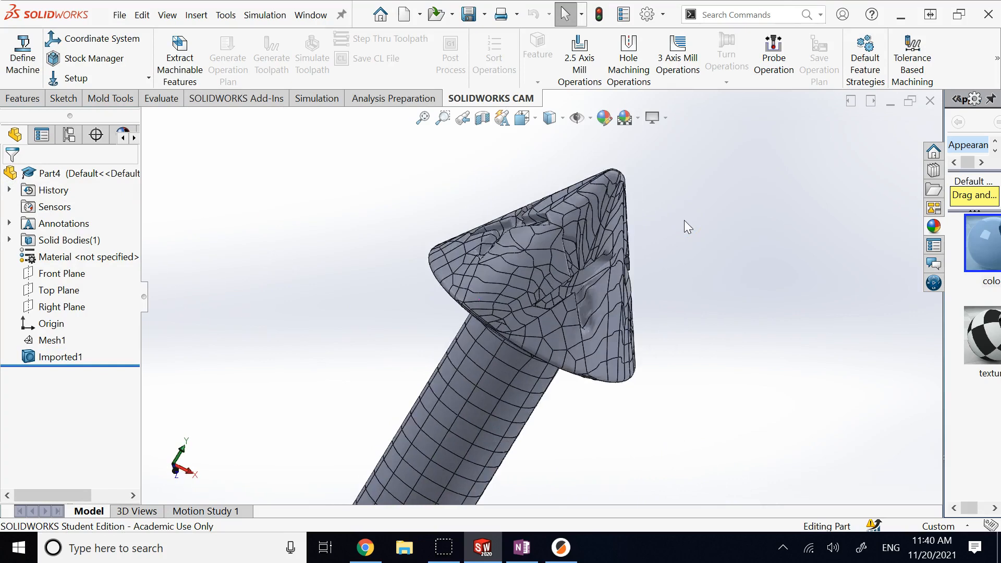
{"action": "scroll", "coordinate": [590, 310], "scroll_direction": "down", "scroll_amount": 3}
{"action": "scroll", "coordinate": [590, 310], "scroll_direction": "down", "scroll_amount": 2}
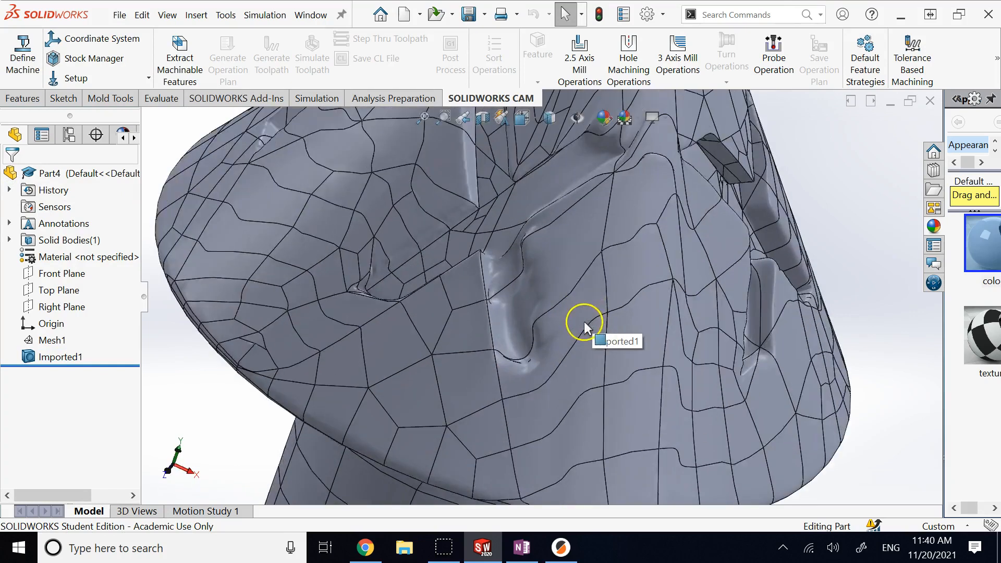
{"action": "scroll", "coordinate": [515, 316], "scroll_direction": "down", "scroll_amount": 2}
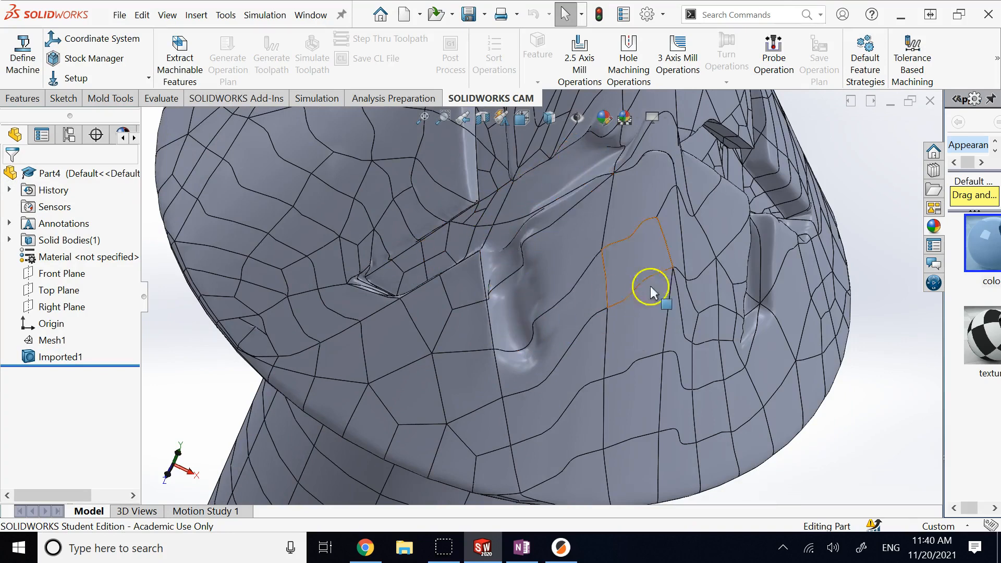
{"action": "scroll", "coordinate": [645, 365], "scroll_direction": "up", "scroll_amount": 3}
{"action": "middle_click_drag", "start_coordinate": [645, 365], "coordinate": [530, 417]}
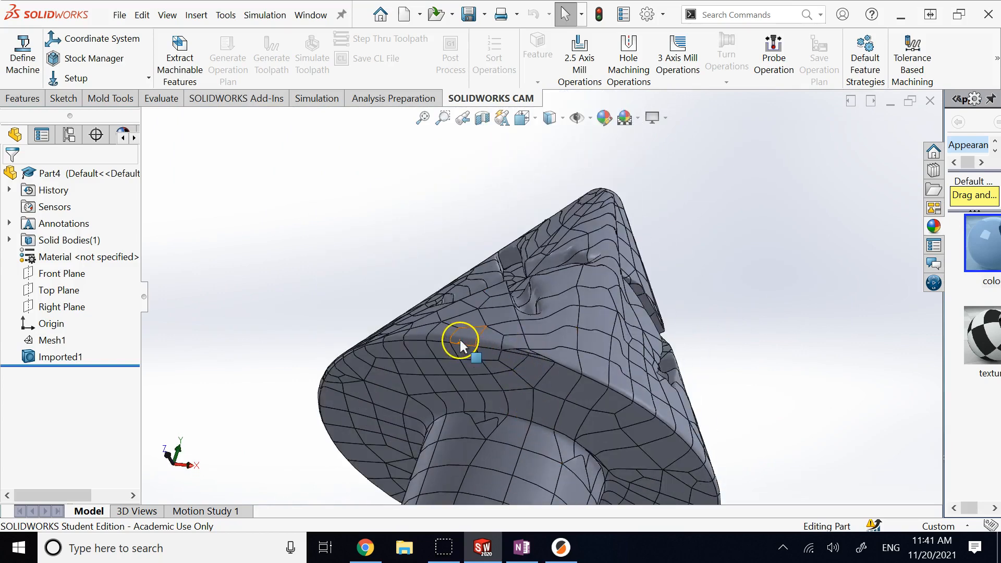
{"action": "key", "text": "Down"}
{"action": "key", "text": "Down"}
{"action": "key", "text": "Down"}
{"action": "key", "text": "Down"}
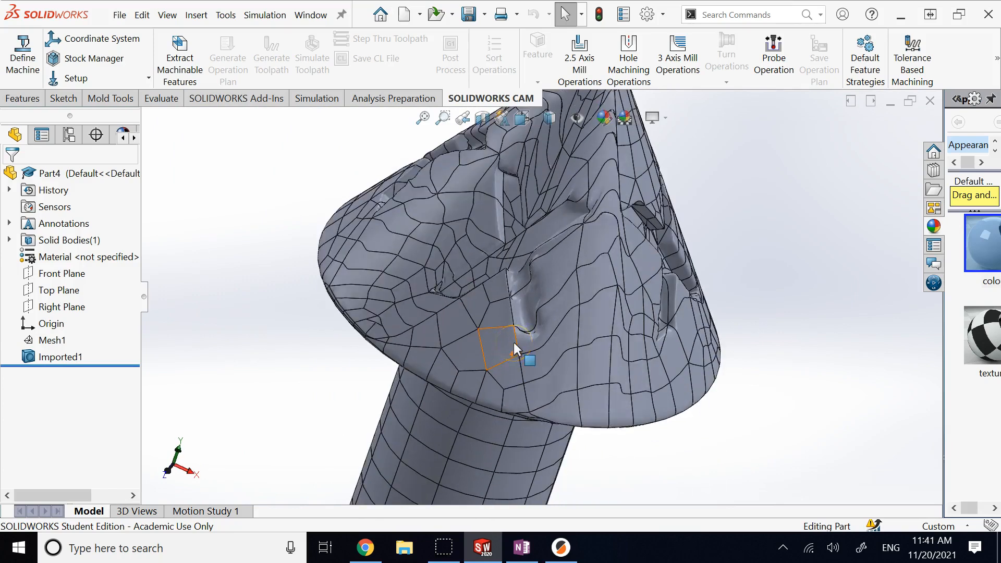
{"action": "scroll", "coordinate": [515, 349], "scroll_direction": "down", "scroll_amount": 4}
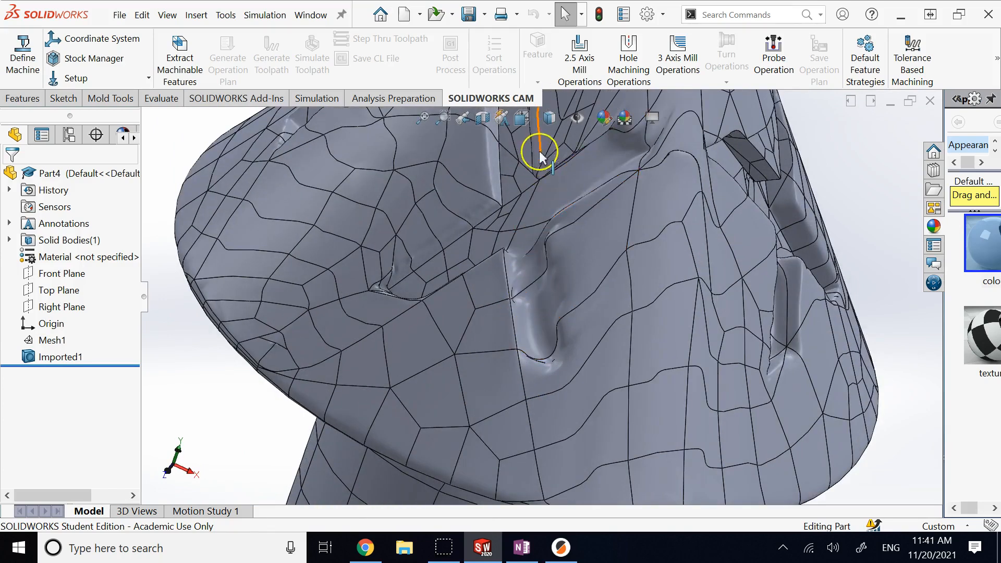
Step: Set the display style to Shaded without edges and pick faces on the cone
{"action": "left_click", "coordinate": [562, 117]}
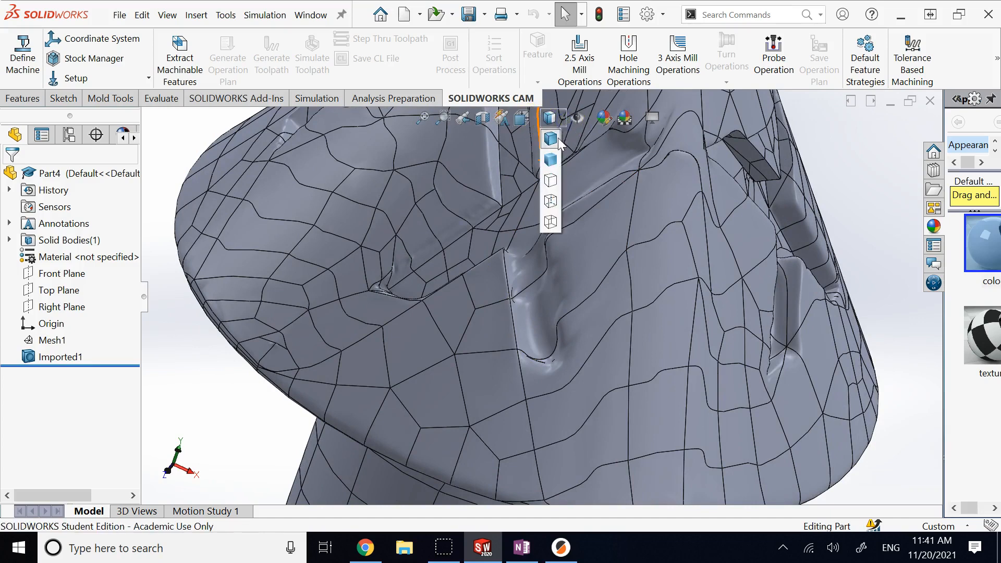
{"action": "left_click", "coordinate": [551, 158]}
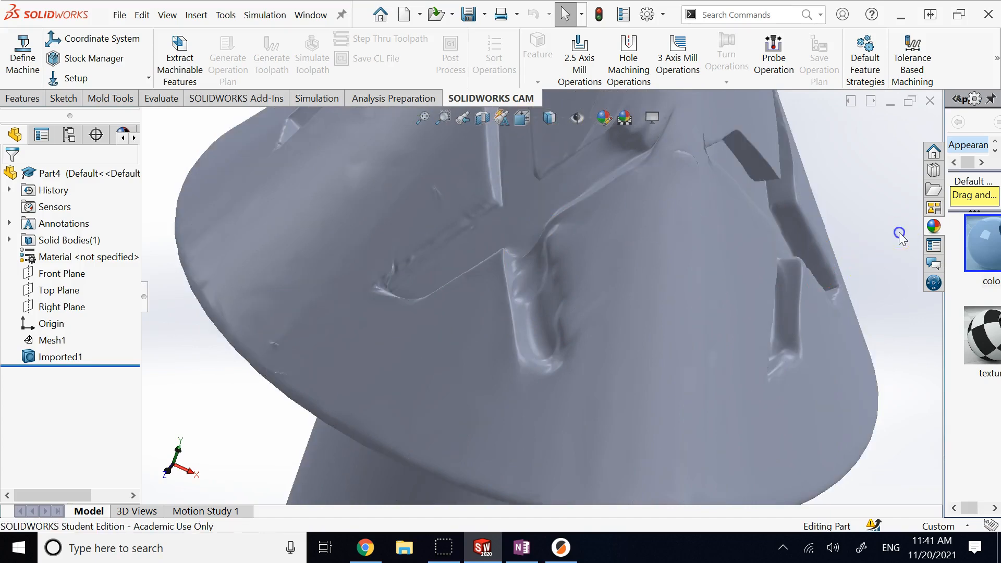
{"action": "scroll", "coordinate": [901, 237], "scroll_direction": "up", "scroll_amount": 5}
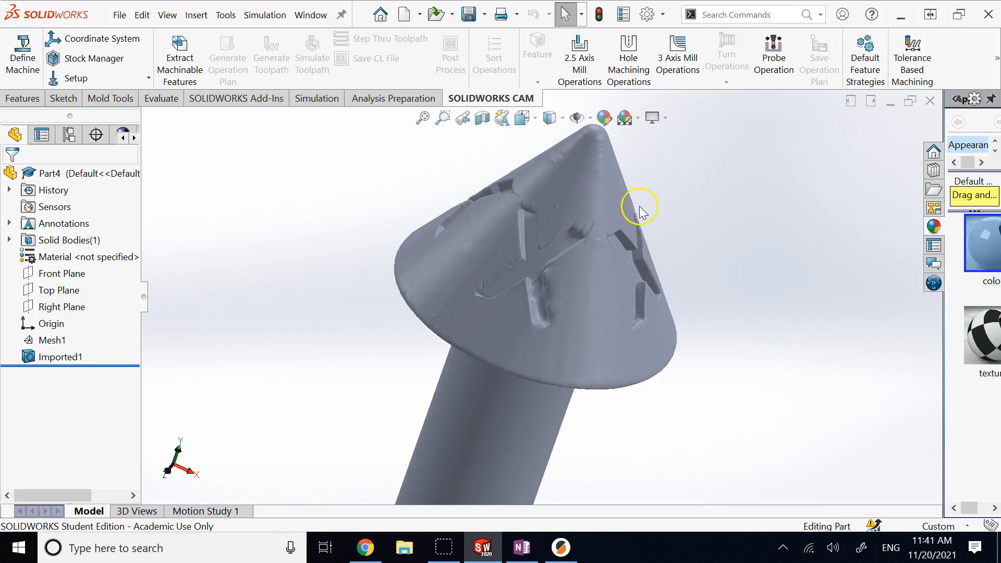
{"action": "scroll", "coordinate": [564, 172], "scroll_direction": "down", "scroll_amount": 3}
{"action": "left_click", "coordinate": [552, 230]}
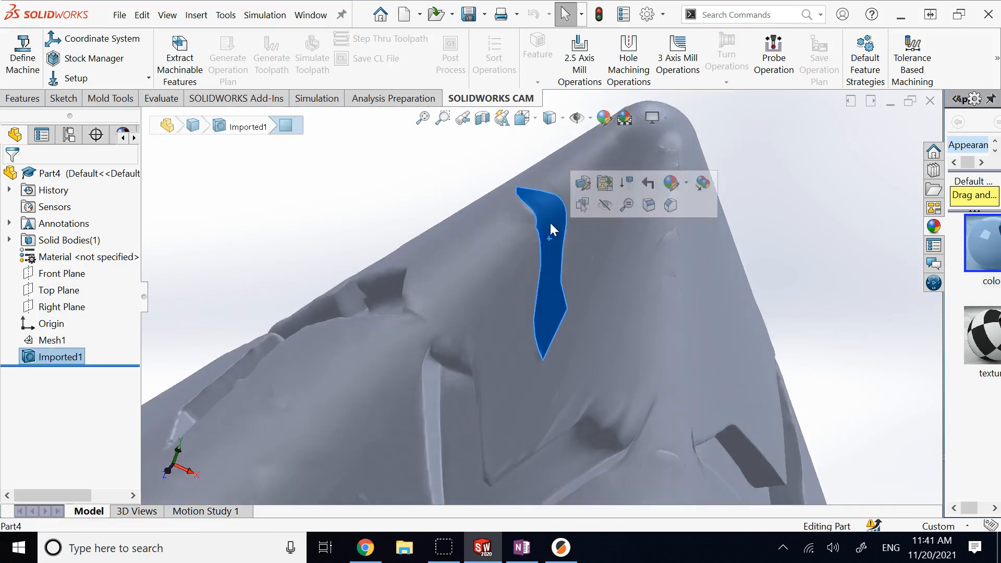
{"action": "left_click", "coordinate": [671, 235]}
{"action": "left_click", "coordinate": [806, 167]}
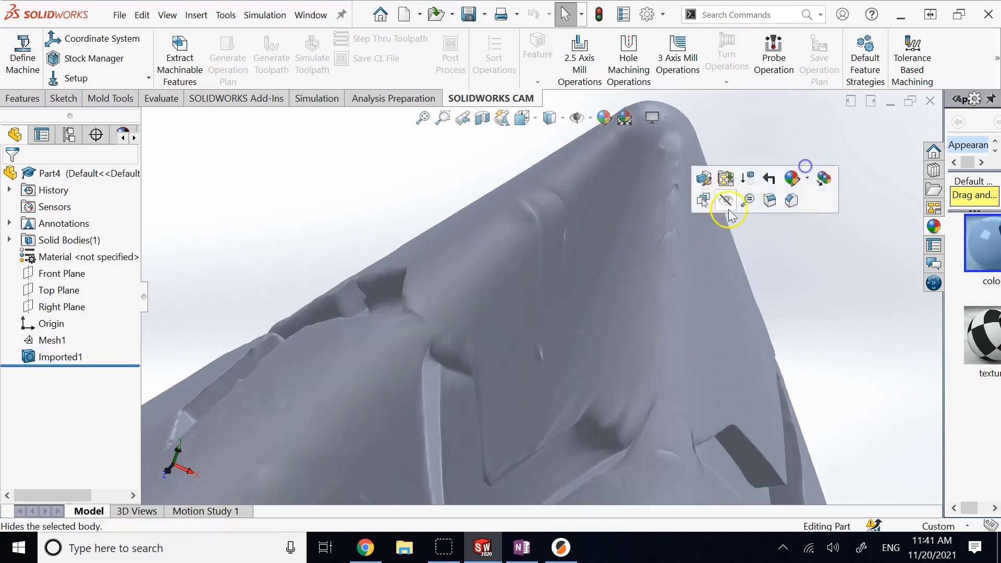
Step: Rotate the whole arrow around its cone and check the Imported1 solid body
{"action": "scroll", "coordinate": [789, 251], "scroll_direction": "up", "scroll_amount": 3}
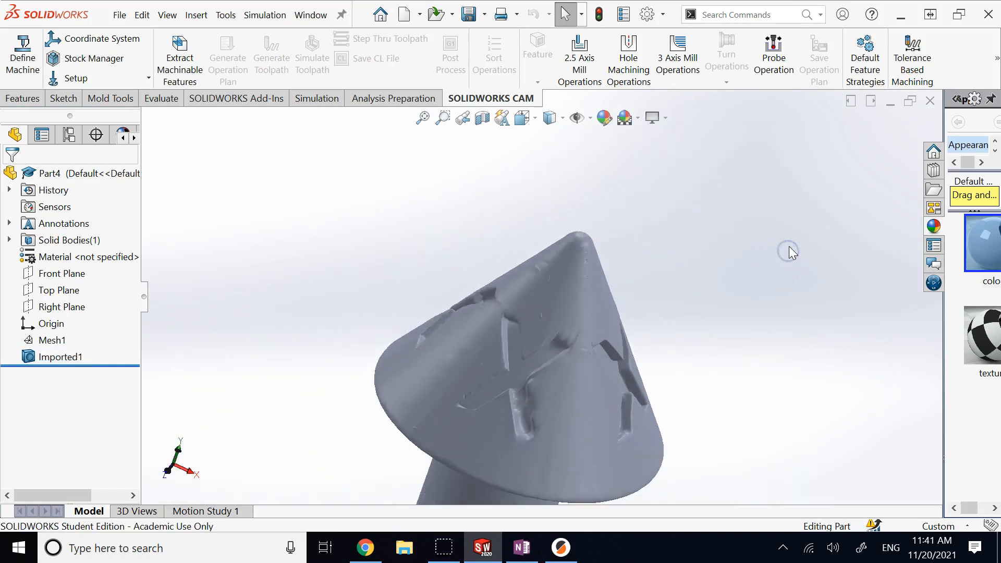
{"action": "key", "text": "Left"}
{"action": "key", "text": "Left"}
{"action": "key", "text": "Left"}
{"action": "key", "text": "Left"}
{"action": "key", "text": "Left"}
{"action": "key", "text": "Left"}
{"action": "key", "text": "Left"}
{"action": "key", "text": "Left"}
{"action": "key", "text": "Left"}
{"action": "key", "text": "Left"}
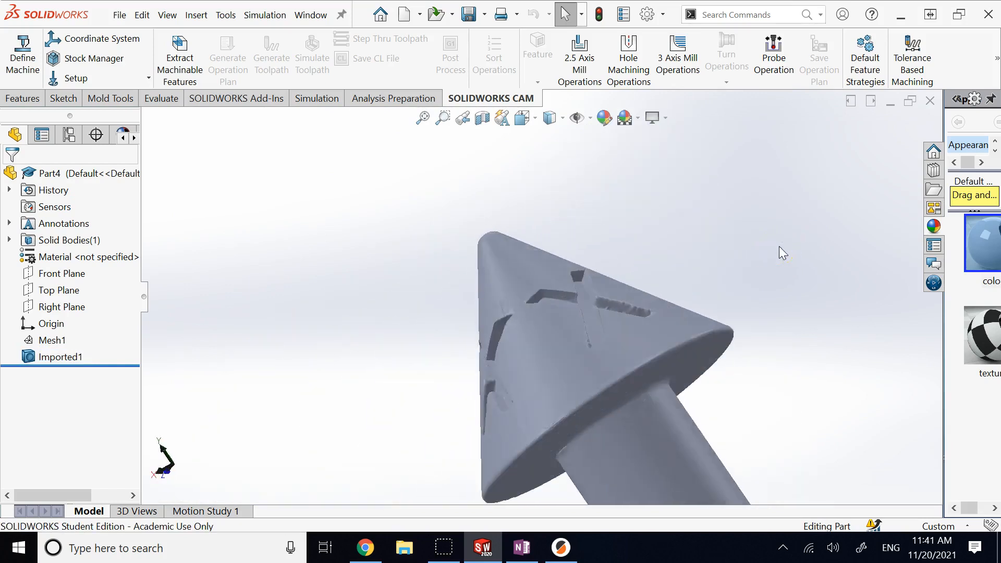
{"action": "scroll", "coordinate": [730, 319], "scroll_direction": "up", "scroll_amount": 10}
{"action": "key", "text": "Left"}
{"action": "key", "text": "Left"}
{"action": "key", "text": "Left"}
{"action": "key", "text": "Left"}
{"action": "key", "text": "Left"}
{"action": "key", "text": "Down"}
{"action": "key", "text": "Down"}
{"action": "key", "text": "Down"}
{"action": "scroll", "coordinate": [585, 297], "scroll_direction": "down", "scroll_amount": 10}
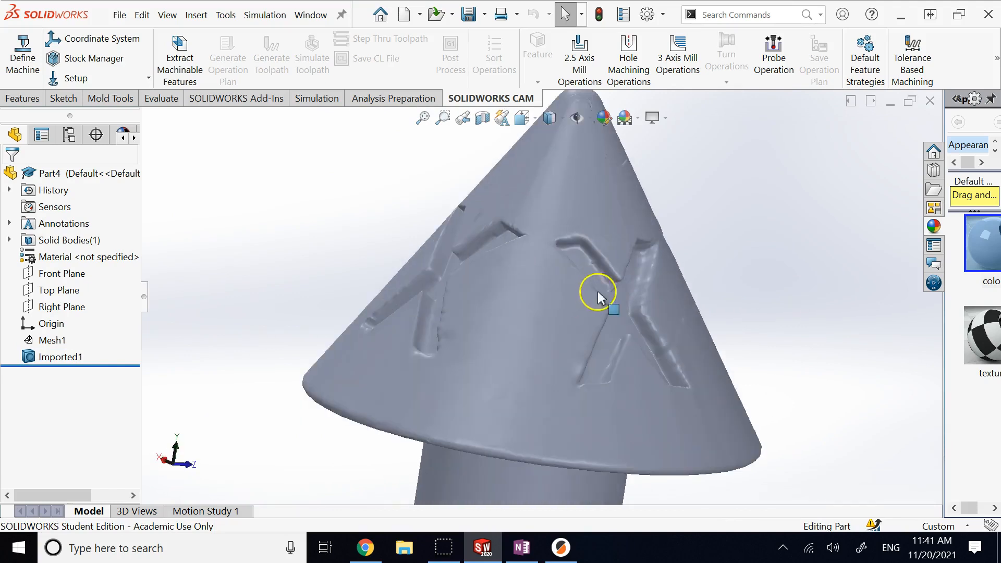
{"action": "key", "text": "Left"}
{"action": "key", "text": "Left"}
{"action": "key", "text": "Left"}
{"action": "key", "text": "Left"}
{"action": "key", "text": "Left"}
{"action": "key", "text": "Left"}
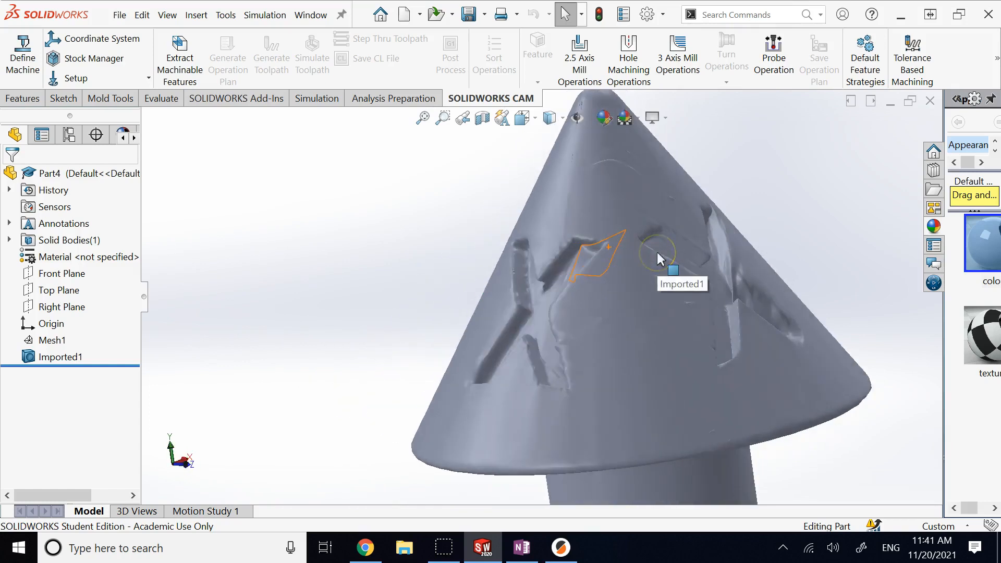
{"action": "left_click", "coordinate": [73, 358]}
{"action": "left_click", "coordinate": [271, 294]}
{"action": "scroll", "coordinate": [448, 335], "scroll_direction": "up", "scroll_amount": 5}
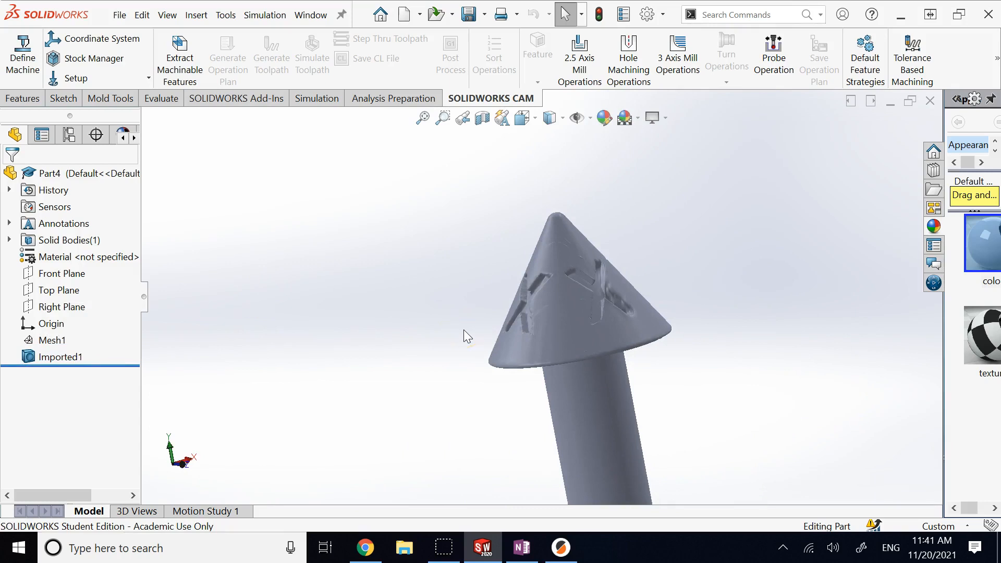
Step: Orbit round to the shaft end and select its flat end face
{"action": "left_click", "coordinate": [498, 317]}
{"action": "scroll", "coordinate": [672, 367], "scroll_direction": "up", "scroll_amount": 3}
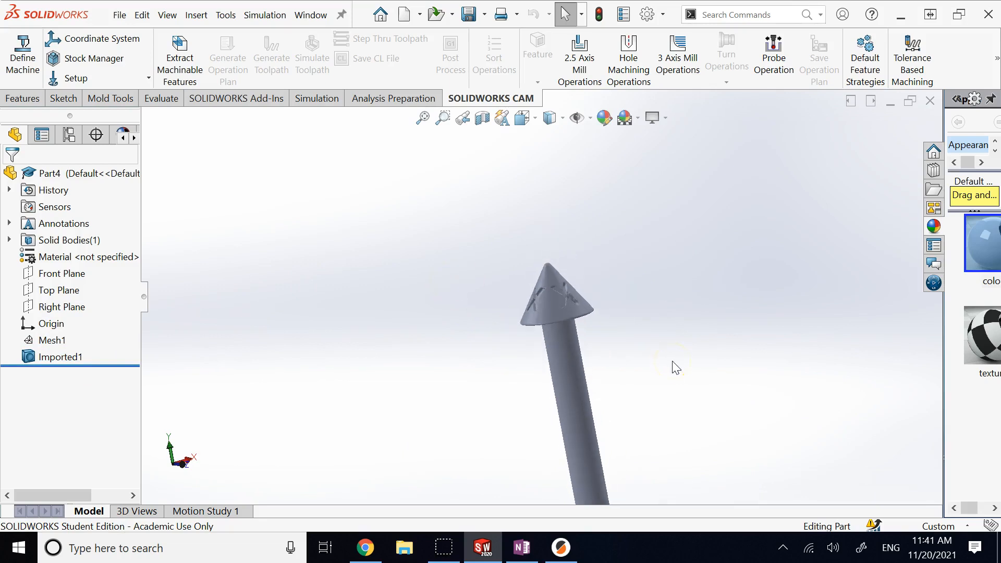
{"action": "scroll", "coordinate": [668, 371], "scroll_direction": "up", "scroll_amount": 3}
{"action": "middle_click_drag", "start_coordinate": [668, 370], "coordinate": [589, 422]}
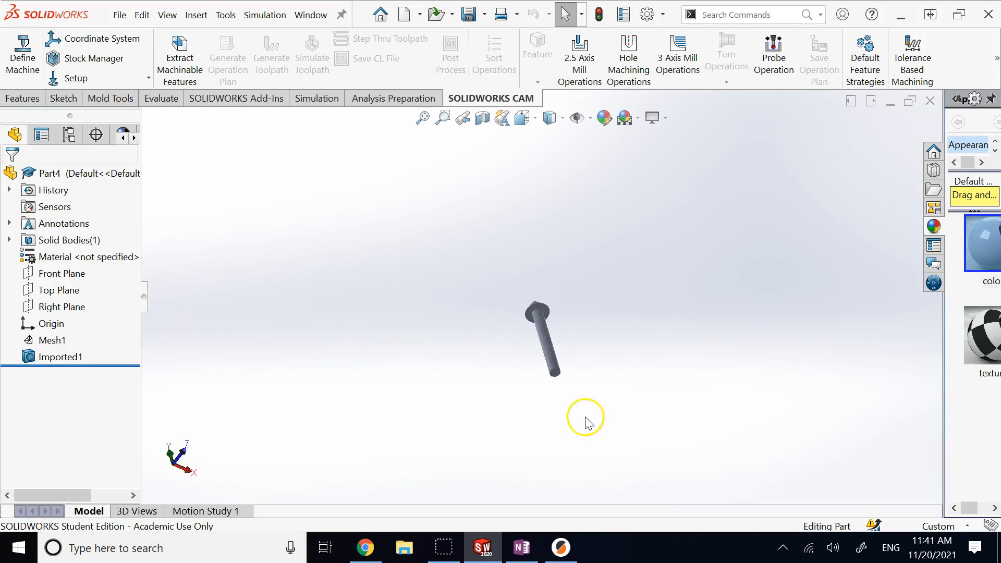
{"action": "scroll", "coordinate": [566, 381], "scroll_direction": "down", "scroll_amount": 5}
{"action": "left_click", "coordinate": [520, 342]}
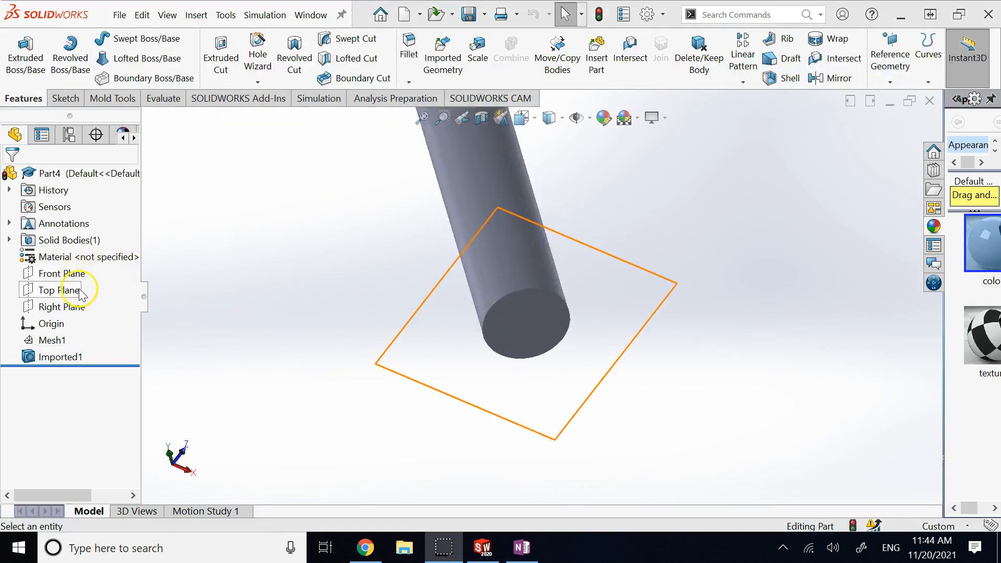
Step: Start Sketch1 on Top Plane, turn the view to face the shaft end, and pick Circle
{"action": "left_click", "coordinate": [80, 291]}
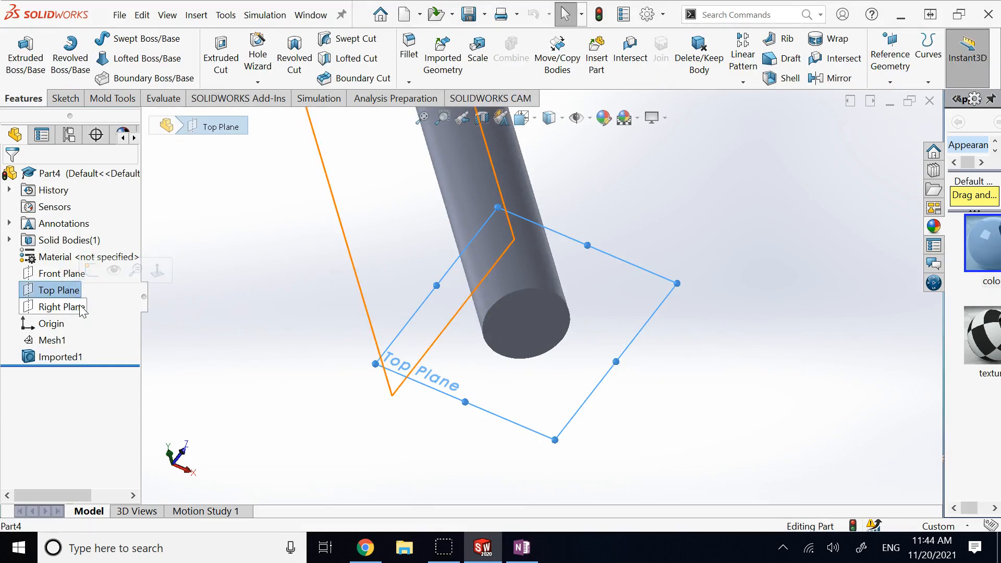
{"action": "key", "text": "Down"}
{"action": "key", "text": "Down"}
{"action": "key", "text": "Down"}
{"action": "key", "text": "Down"}
{"action": "key", "text": "Down"}
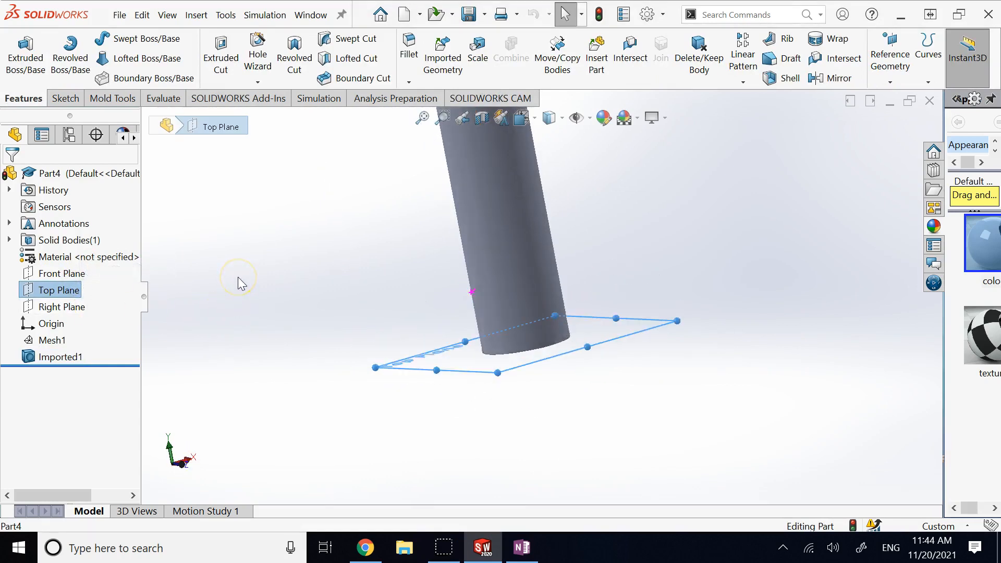
{"action": "left_click", "coordinate": [66, 98]}
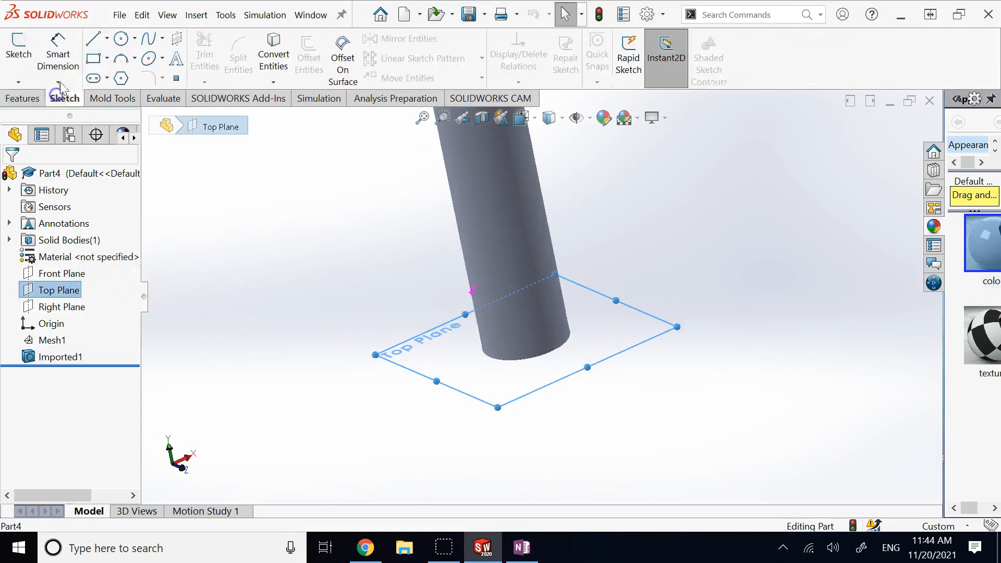
{"action": "left_click", "coordinate": [19, 52]}
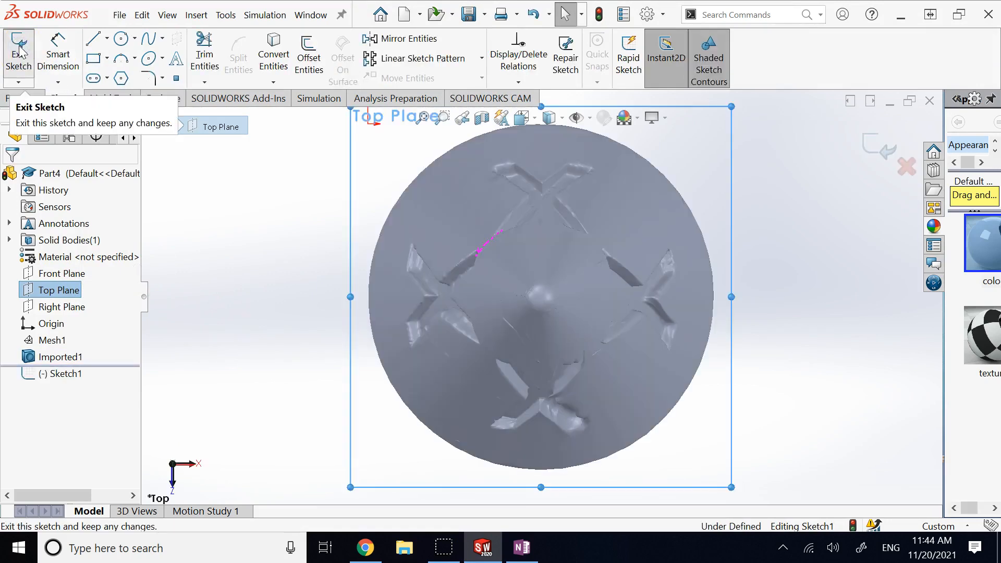
{"action": "key", "text": "Up"}
{"action": "key", "text": "Up"}
{"action": "key", "text": "Up"}
{"action": "key", "text": "Up"}
{"action": "key", "text": "Up"}
{"action": "key", "text": "Up"}
{"action": "key", "text": "Up"}
{"action": "key", "text": "Up"}
{"action": "key", "text": "Up"}
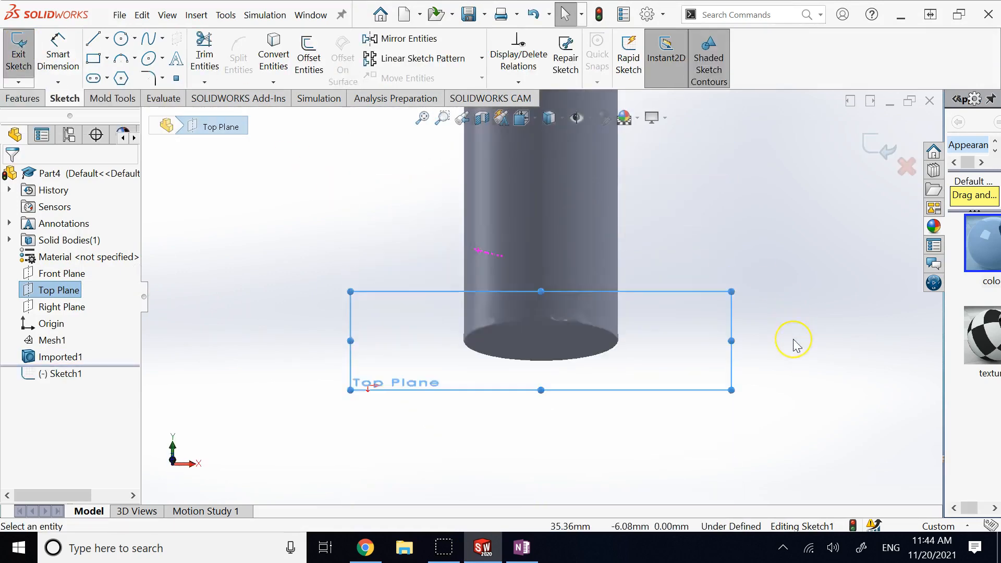
{"action": "key", "text": "Up"}
{"action": "key", "text": "Up"}
{"action": "key", "text": "Up"}
{"action": "scroll", "coordinate": [780, 335], "scroll_direction": "up", "scroll_amount": 2}
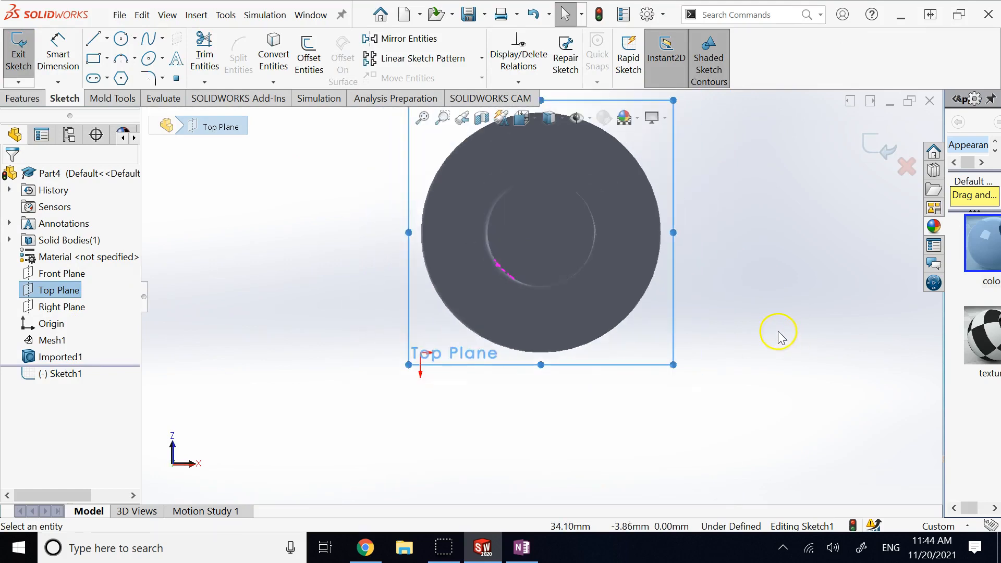
{"action": "left_click", "coordinate": [121, 38]}
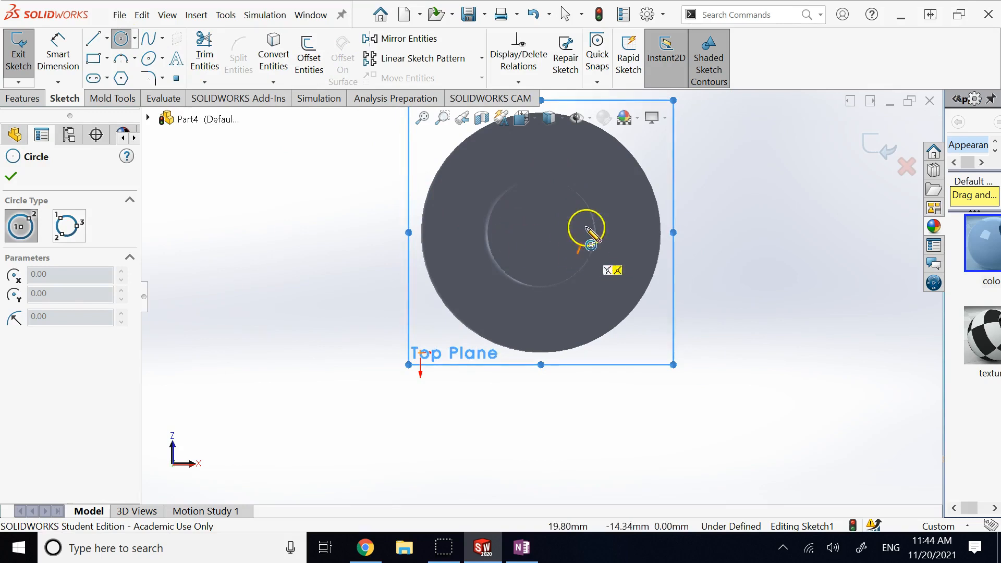
Step: Draw a three-point perimeter construction circle on the shaft-end ring
{"action": "left_click", "coordinate": [136, 39]}
{"action": "left_click", "coordinate": [156, 76]}
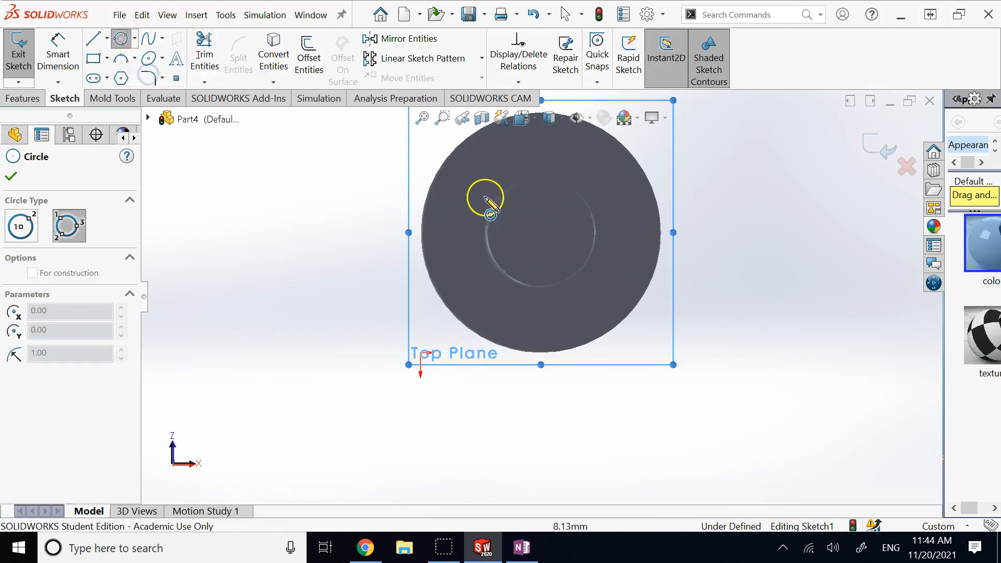
{"action": "left_click", "coordinate": [503, 194]}
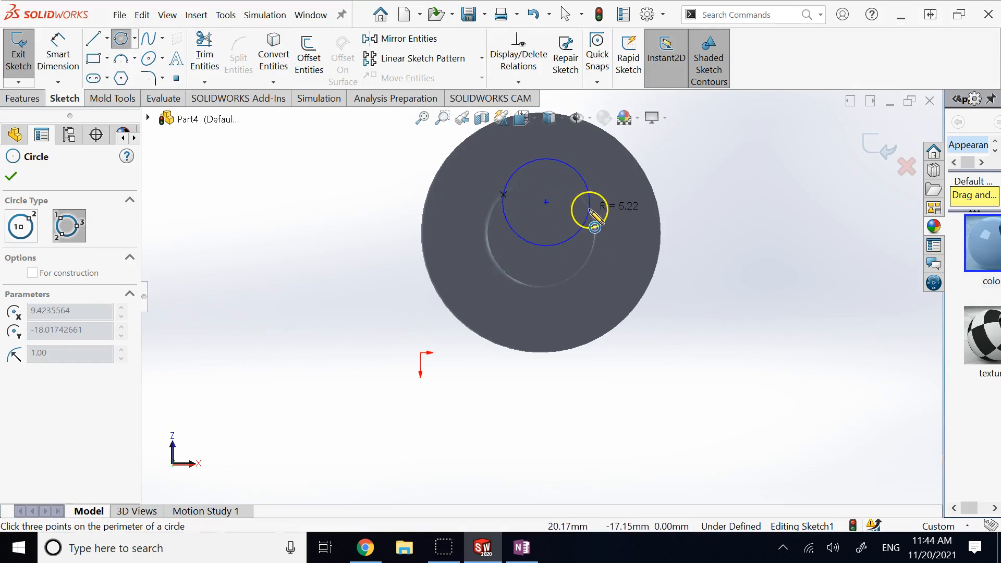
{"action": "left_click", "coordinate": [592, 215]}
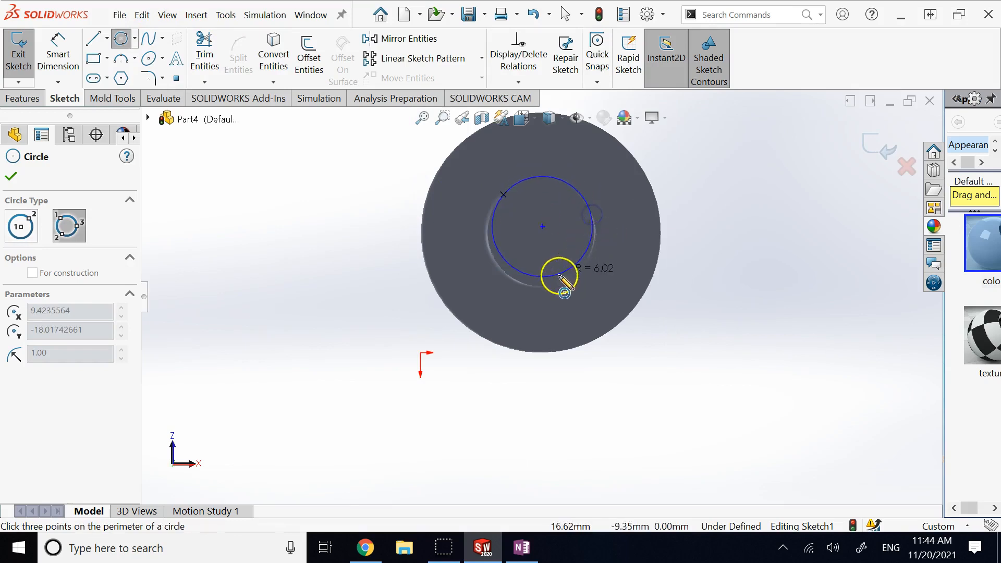
{"action": "left_click", "coordinate": [544, 286]}
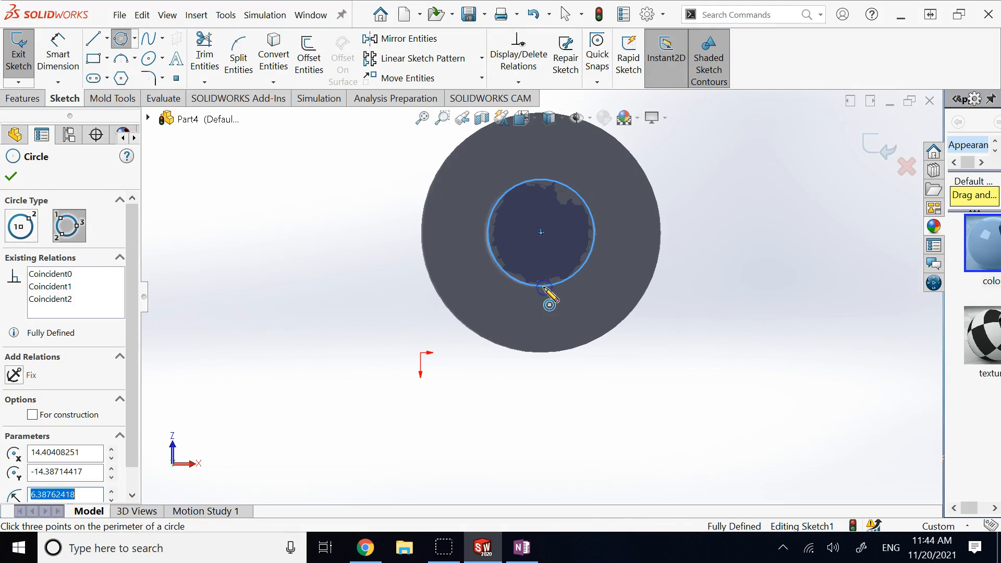
{"action": "left_click", "coordinate": [31, 415]}
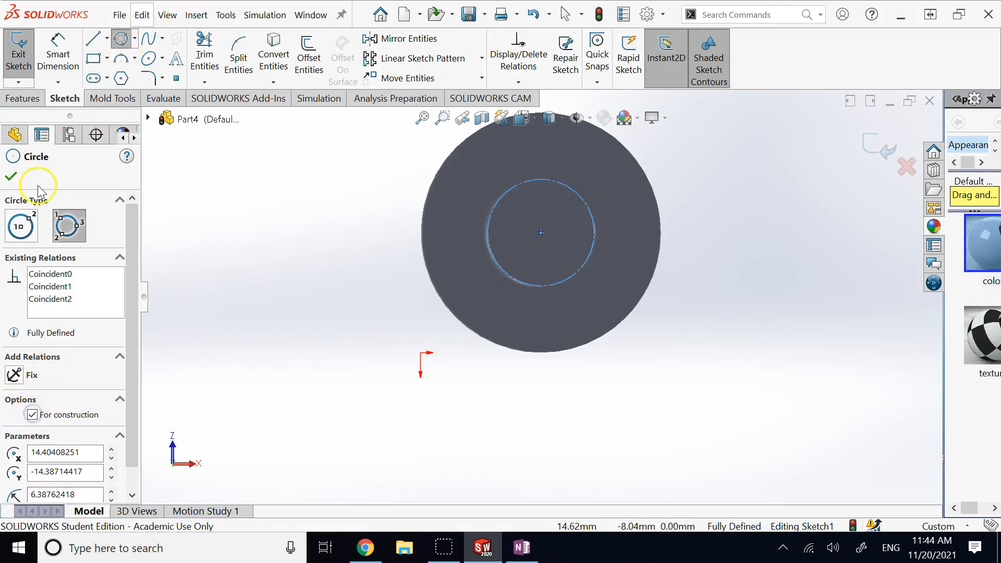
{"action": "left_click", "coordinate": [10, 176]}
Step: Add a smaller centre circle at the ring's middle and exit the sketch
{"action": "left_click", "coordinate": [134, 38]}
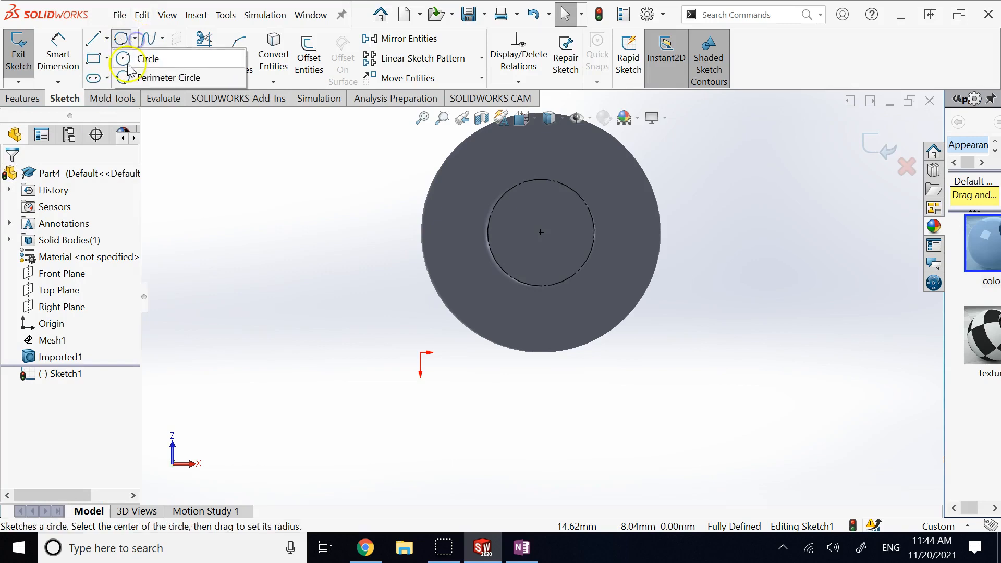
{"action": "left_click", "coordinate": [130, 58]}
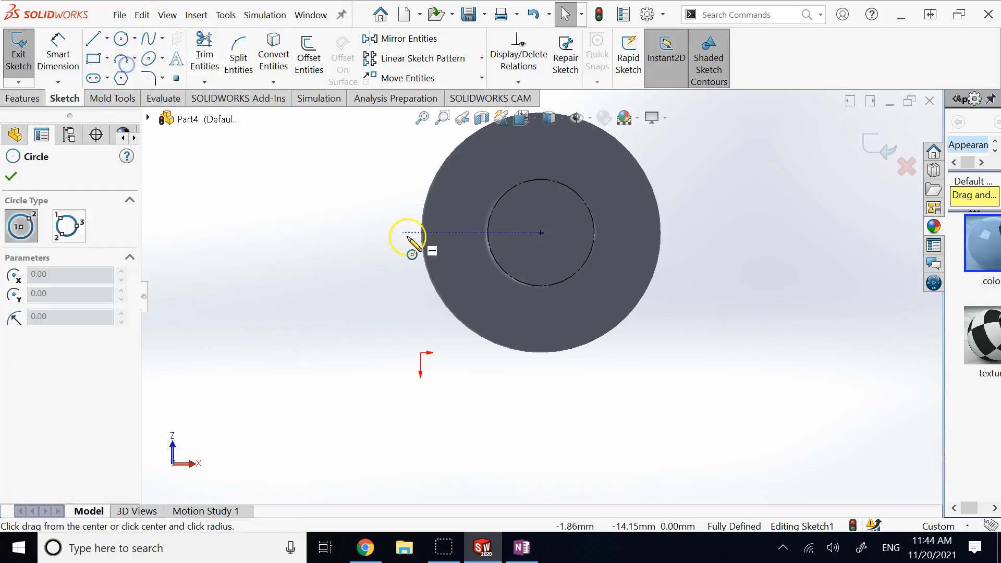
{"action": "left_click", "coordinate": [541, 233]}
{"action": "left_click", "coordinate": [538, 207]}
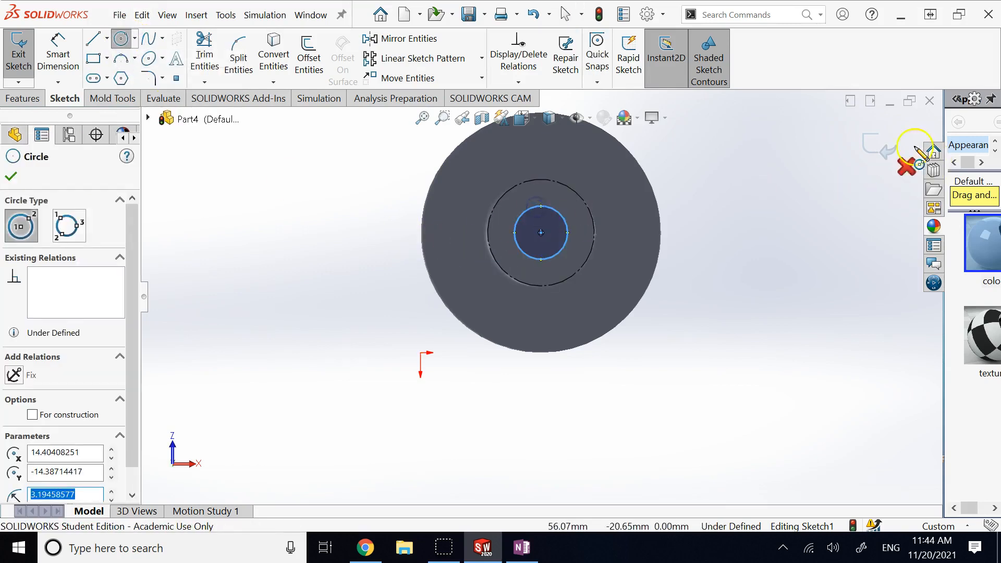
{"action": "left_click", "coordinate": [886, 148]}
{"action": "left_click", "coordinate": [862, 274]}
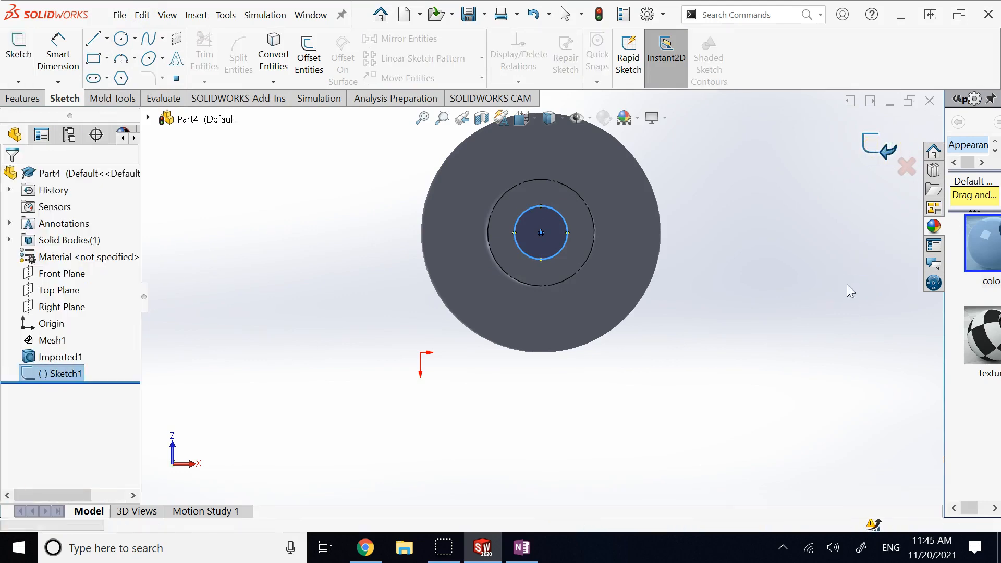
{"action": "scroll", "coordinate": [834, 296], "scroll_direction": "up", "scroll_amount": 1}
{"action": "key", "text": "Down"}
{"action": "key", "text": "Down"}
{"action": "scroll", "coordinate": [814, 301], "scroll_direction": "up", "scroll_amount": 6}
{"action": "key", "text": "Down"}
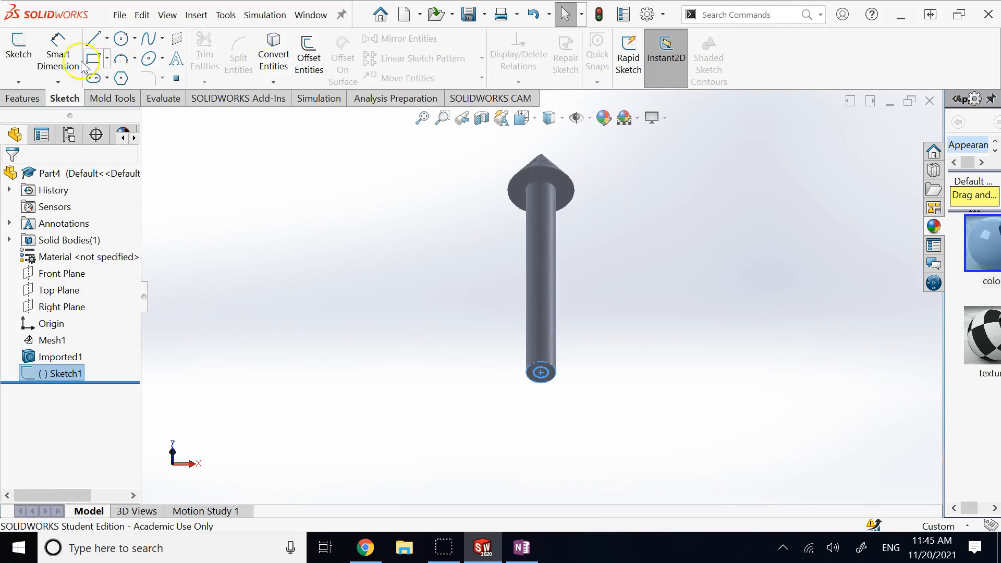
Step: Extrude-cut the small circle Blind 10 mm in both directions as Cut-Extrude4
{"action": "left_click", "coordinate": [23, 98]}
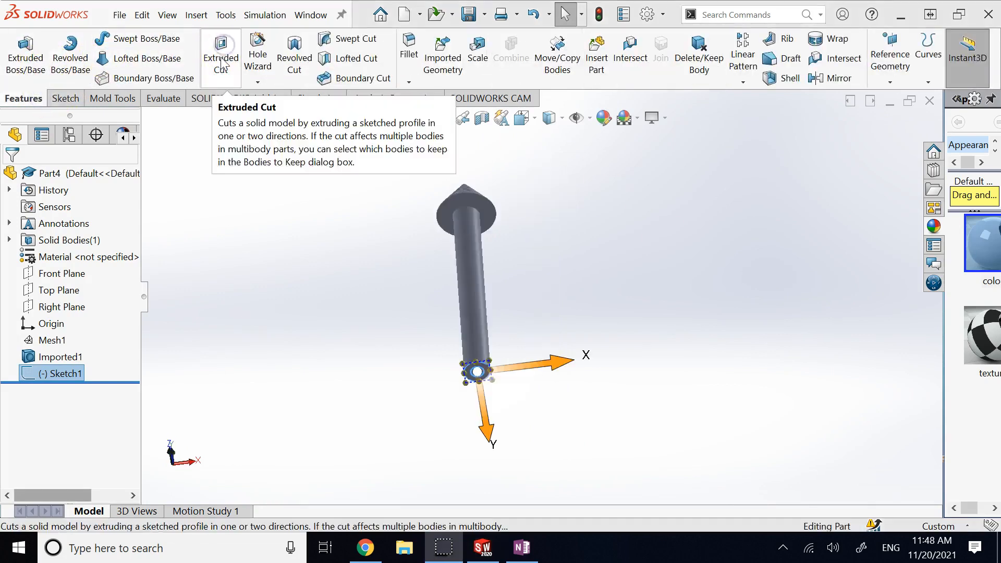
{"action": "left_click", "coordinate": [220, 51]}
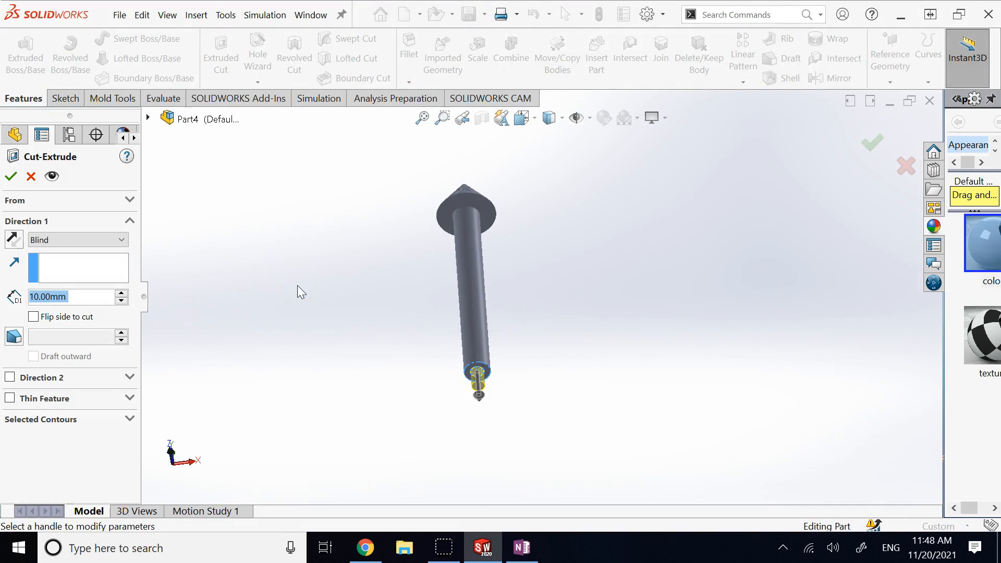
{"action": "left_click", "coordinate": [55, 381]}
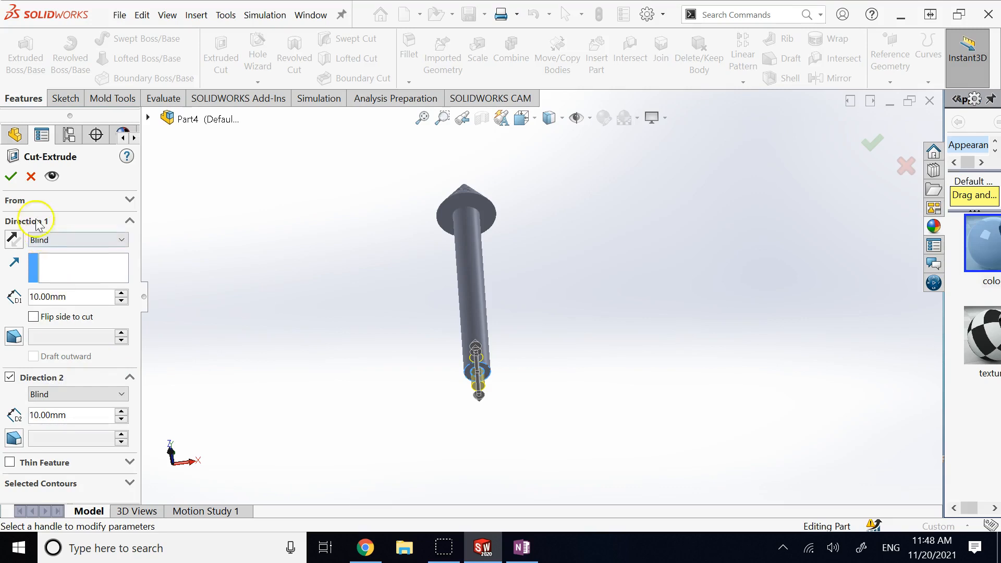
{"action": "left_click", "coordinate": [10, 177]}
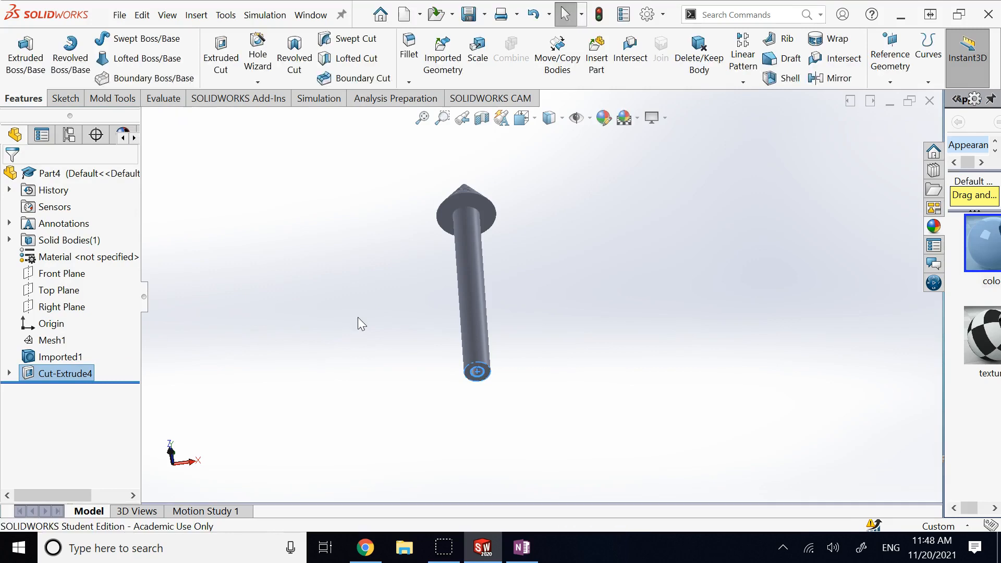
Step: Zoom and rotate closely around the shaft end to inspect the bored hole
{"action": "left_click", "coordinate": [441, 375]}
{"action": "scroll", "coordinate": [442, 375], "scroll_direction": "down", "scroll_amount": 5}
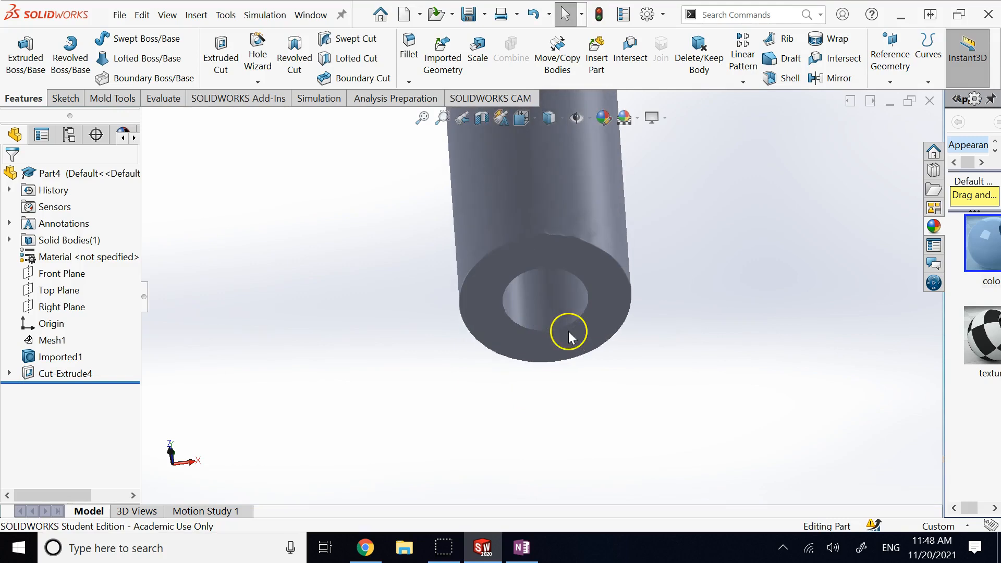
{"action": "key", "text": "Up"}
{"action": "key", "text": "Up"}
{"action": "key", "text": "Up"}
{"action": "key", "text": "Up"}
{"action": "left_click", "coordinate": [688, 378]}
{"action": "key", "text": "Down"}
{"action": "key", "text": "Down"}
{"action": "scroll", "coordinate": [687, 376], "scroll_direction": "up", "scroll_amount": 3}
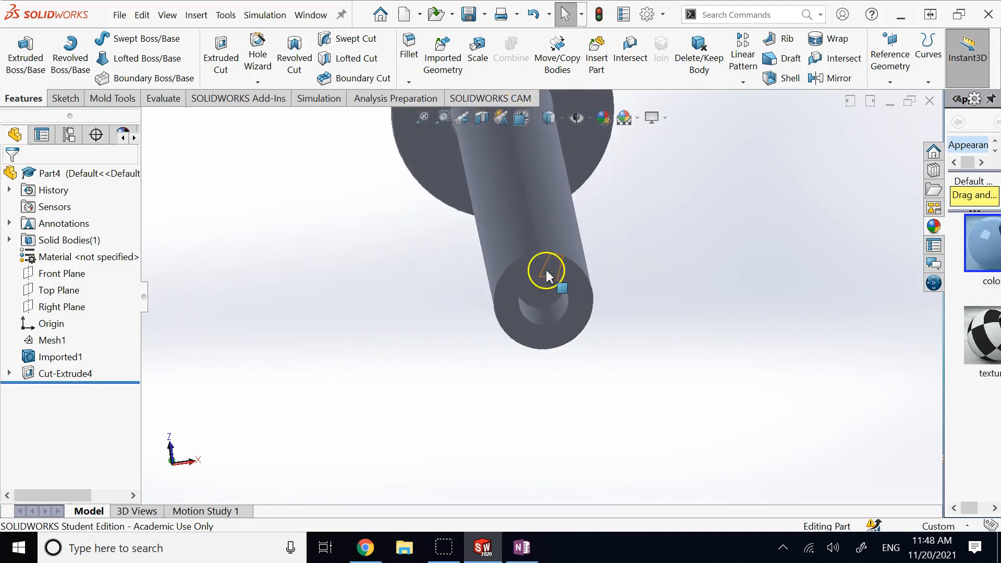
{"action": "left_click", "coordinate": [649, 248]}
{"action": "scroll", "coordinate": [649, 249], "scroll_direction": "up", "scroll_amount": 2}
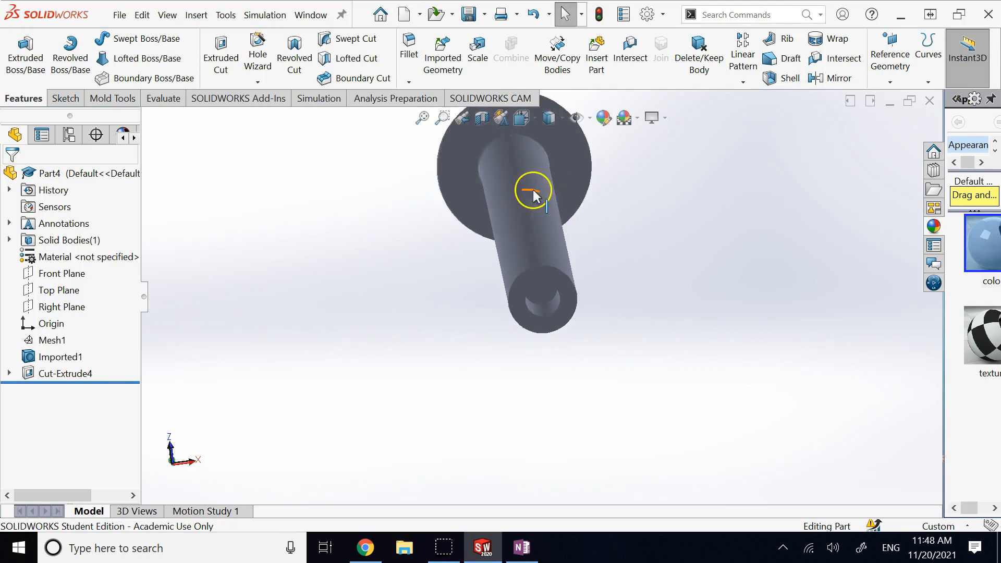
{"action": "scroll", "coordinate": [535, 189], "scroll_direction": "up", "scroll_amount": 1}
{"action": "scroll", "coordinate": [535, 190], "scroll_direction": "down", "scroll_amount": 1}
{"action": "scroll", "coordinate": [536, 189], "scroll_direction": "up", "scroll_amount": 1}
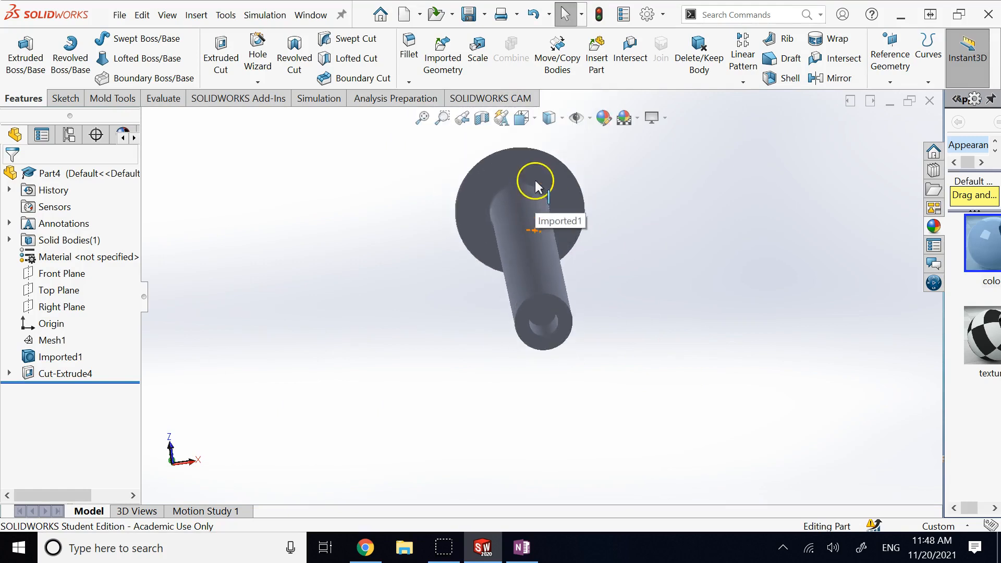
{"action": "scroll", "coordinate": [535, 180], "scroll_direction": "down", "scroll_amount": 1}
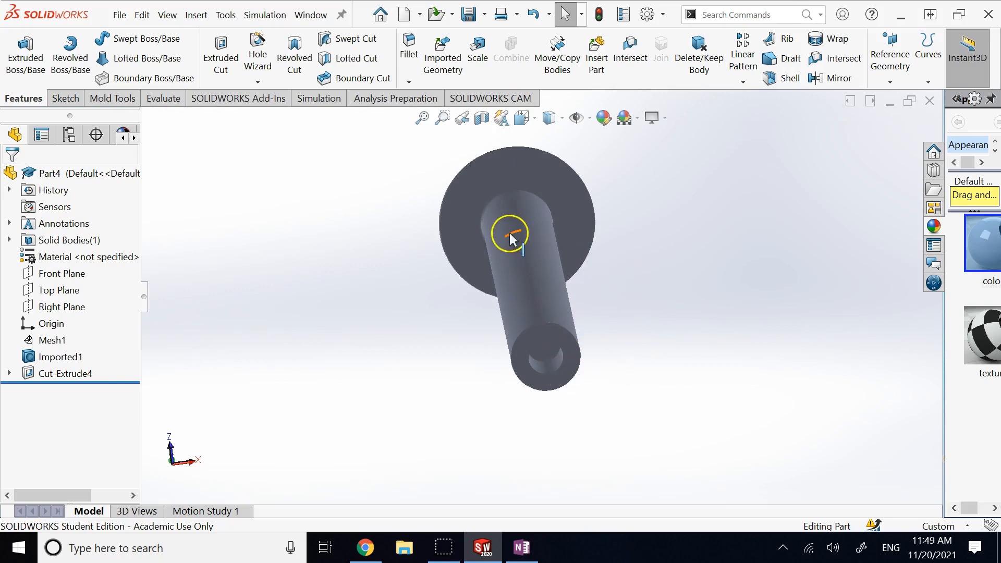
{"action": "scroll", "coordinate": [527, 320], "scroll_direction": "down", "scroll_amount": 5}
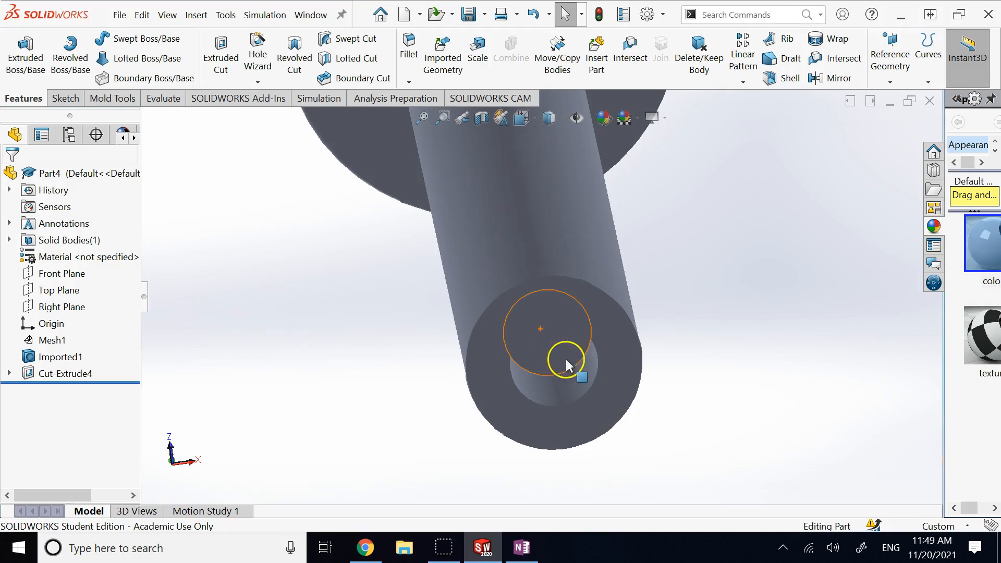
Step: Zoom out and orbit to show the whole arrow and cone tip, then open Add-Ins
{"action": "left_click", "coordinate": [554, 385]}
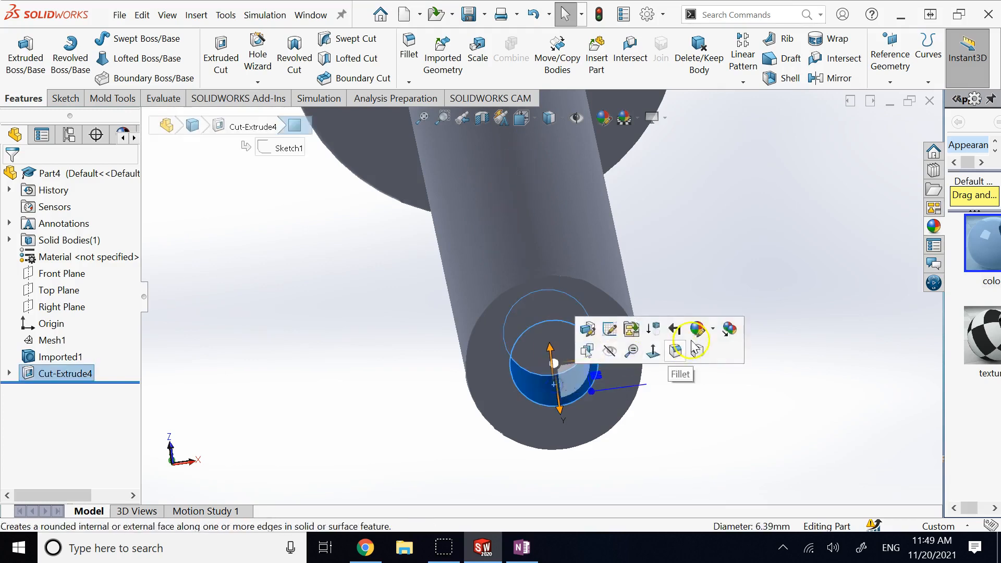
{"action": "left_click", "coordinate": [749, 229]}
{"action": "scroll", "coordinate": [750, 229], "scroll_direction": "up", "scroll_amount": 3}
{"action": "key", "text": "Down"}
{"action": "key", "text": "Down"}
{"action": "key", "text": "Down"}
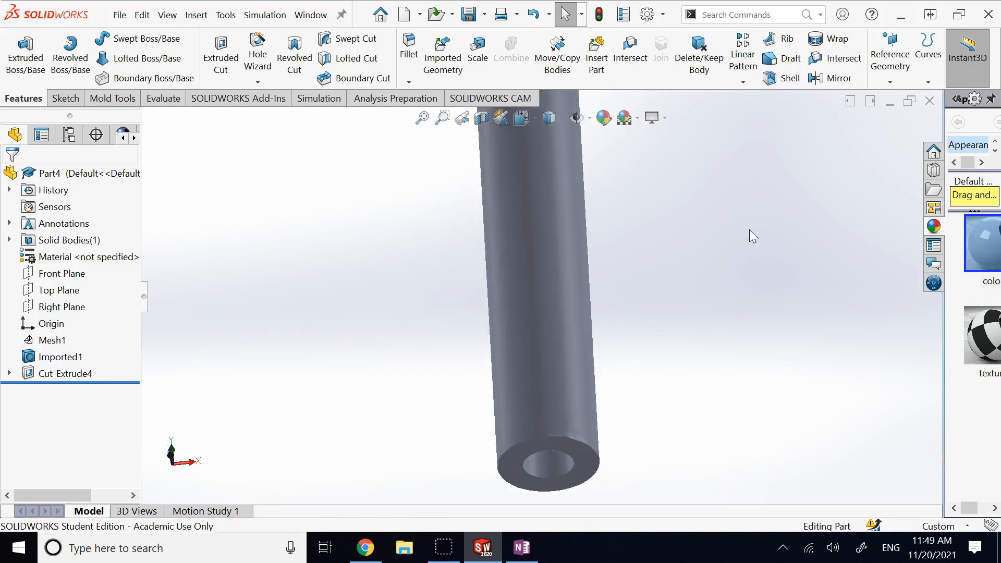
{"action": "key", "text": "z"}
{"action": "key", "text": "z"}
{"action": "key", "text": "z"}
{"action": "key", "text": "Down"}
{"action": "key", "text": "Down"}
{"action": "middle_click_drag", "start_coordinate": [750, 230], "coordinate": [599, 289]}
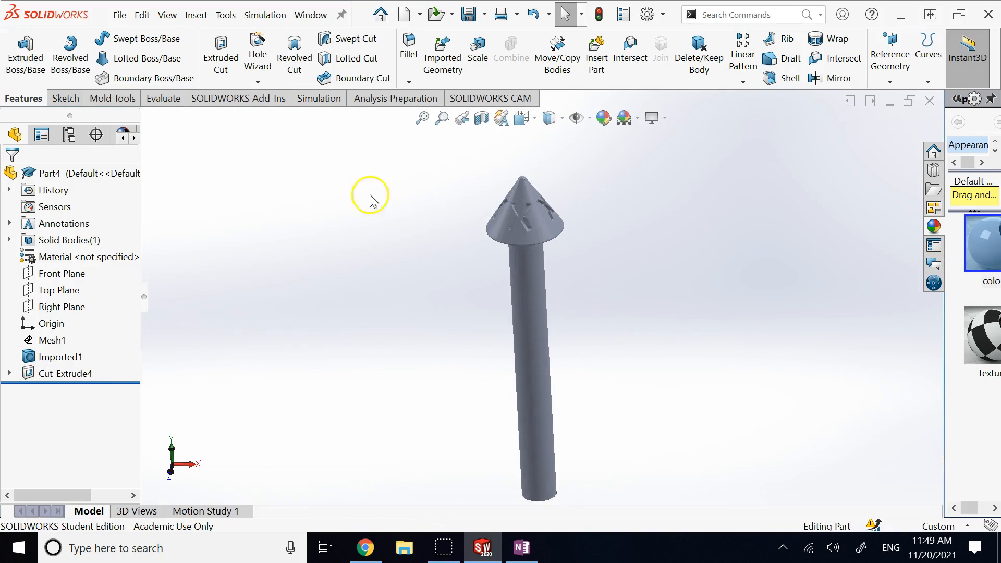
{"action": "left_click", "coordinate": [229, 100]}
{"action": "left_click", "coordinate": [89, 63]}
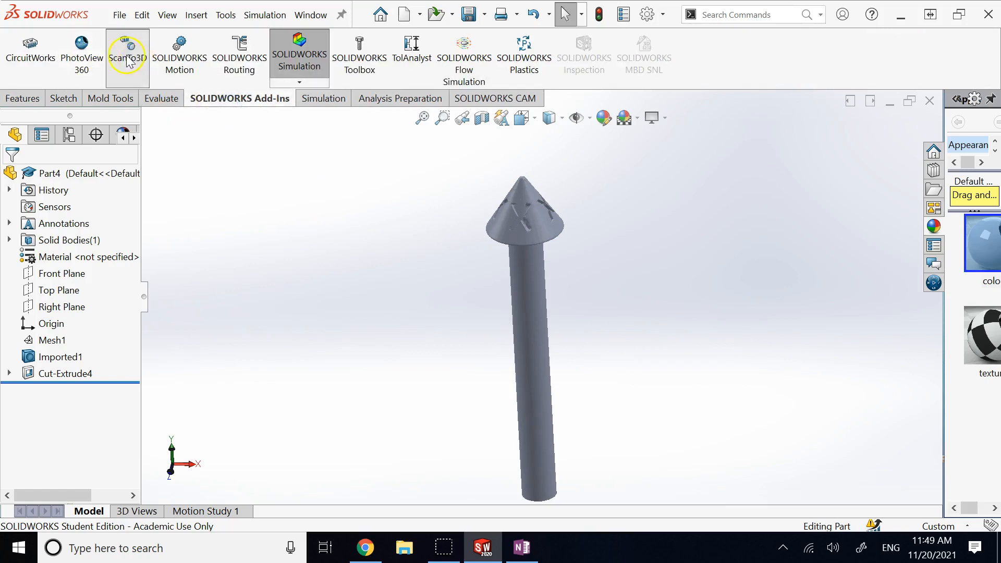